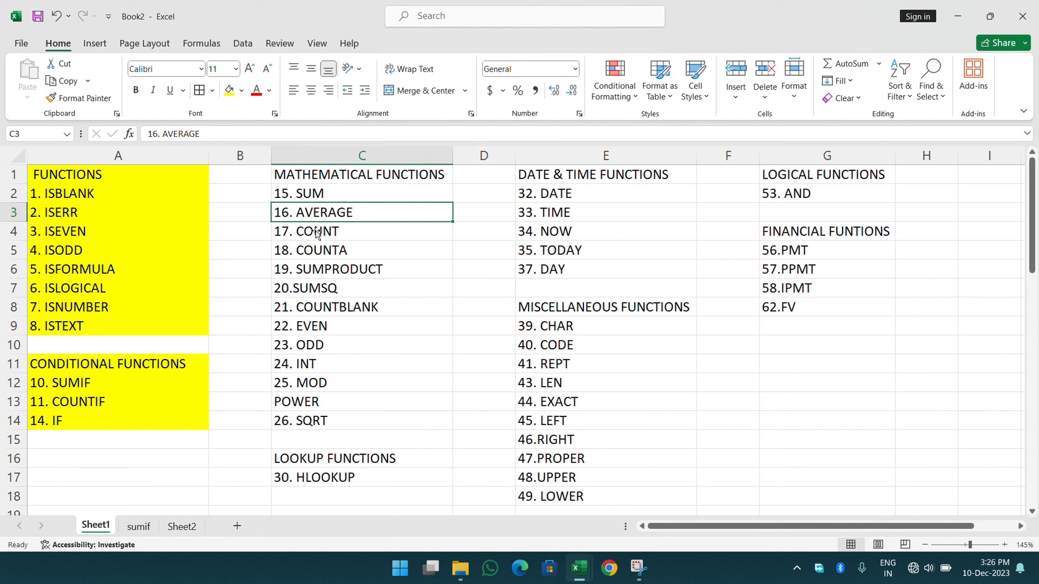
pyautogui.press('Down')
pyautogui.press('Down')
pyautogui.press('Down')
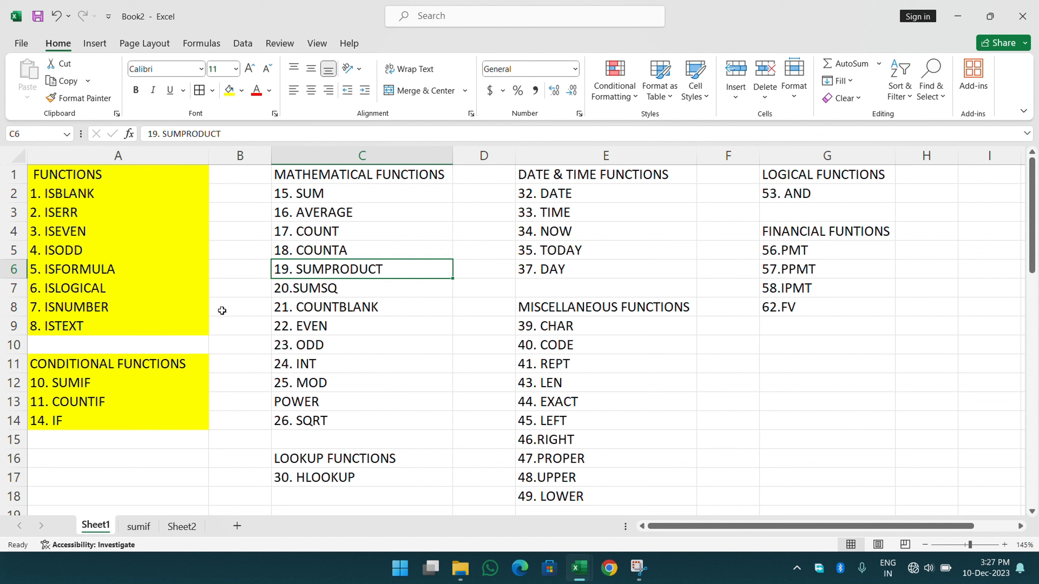
# Step: Copy the MATHEMATICAL FUNCTIONS list in C1:C14 of Sheet1 and paste it into Sheet2 starting at cell A14
pyautogui.moveTo(288, 177); pyautogui.dragTo(308, 418)
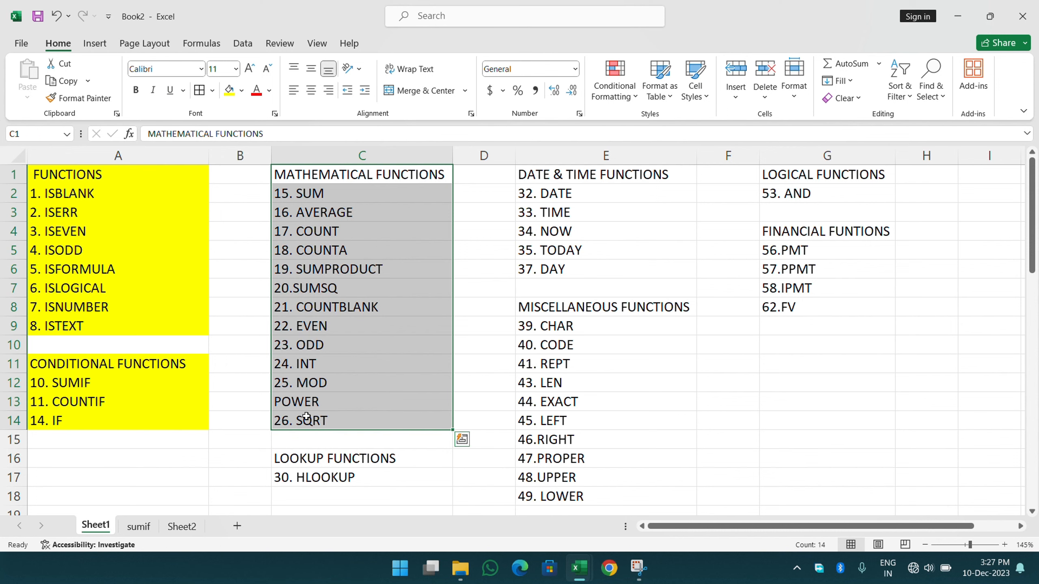
pyautogui.hotkey('ctrl', 'c')
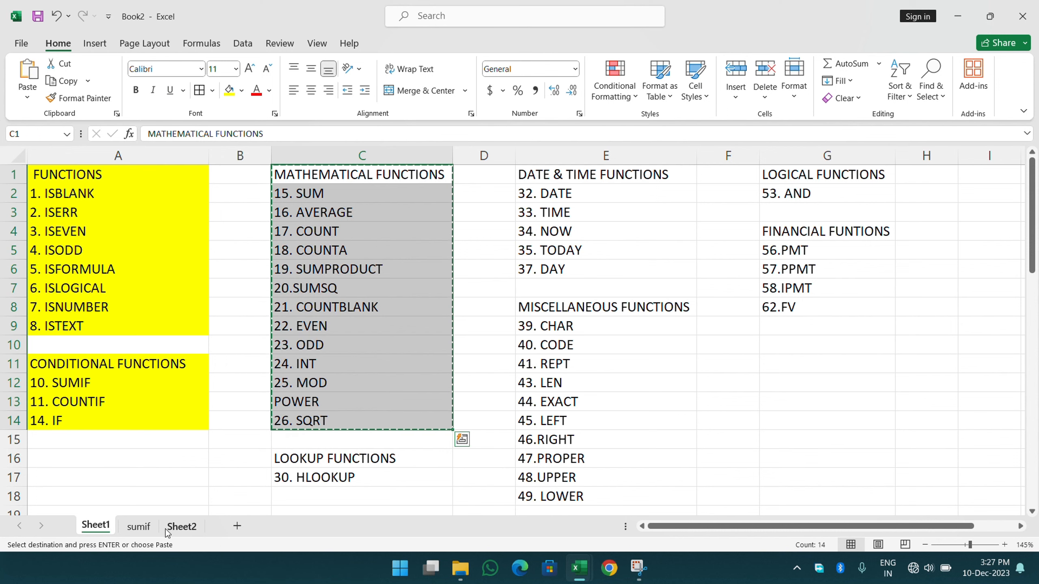
pyautogui.click(166, 530)
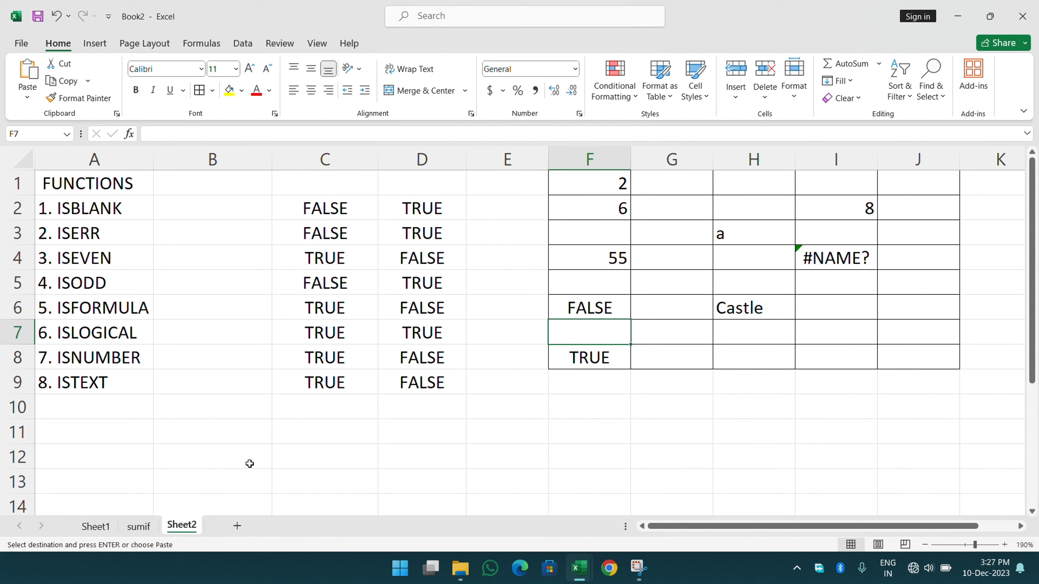
pyautogui.scroll(-4, 208, 444)
pyautogui.click(99, 215)
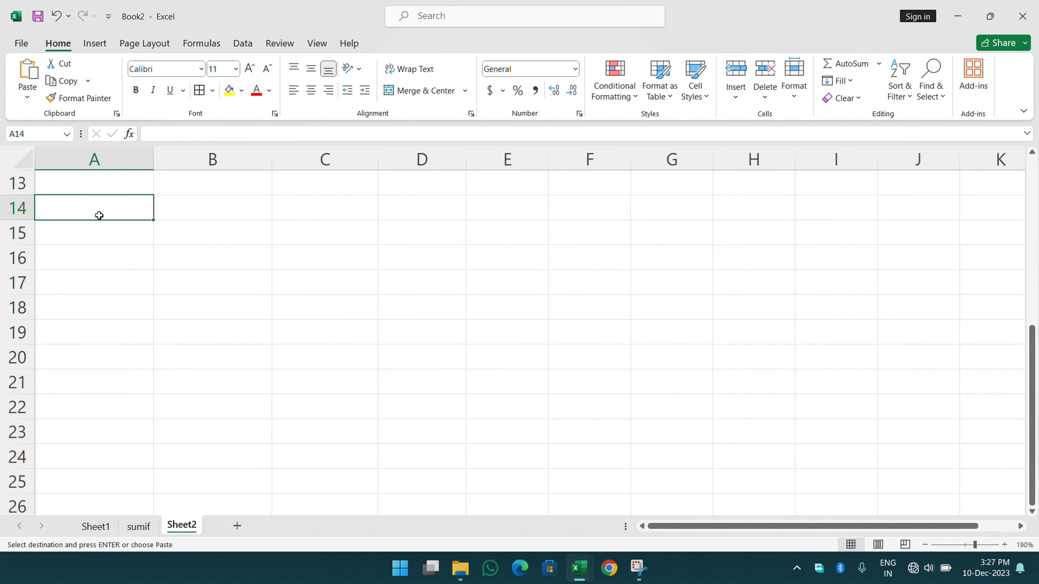
pyautogui.hotkey('ctrl', 'v')
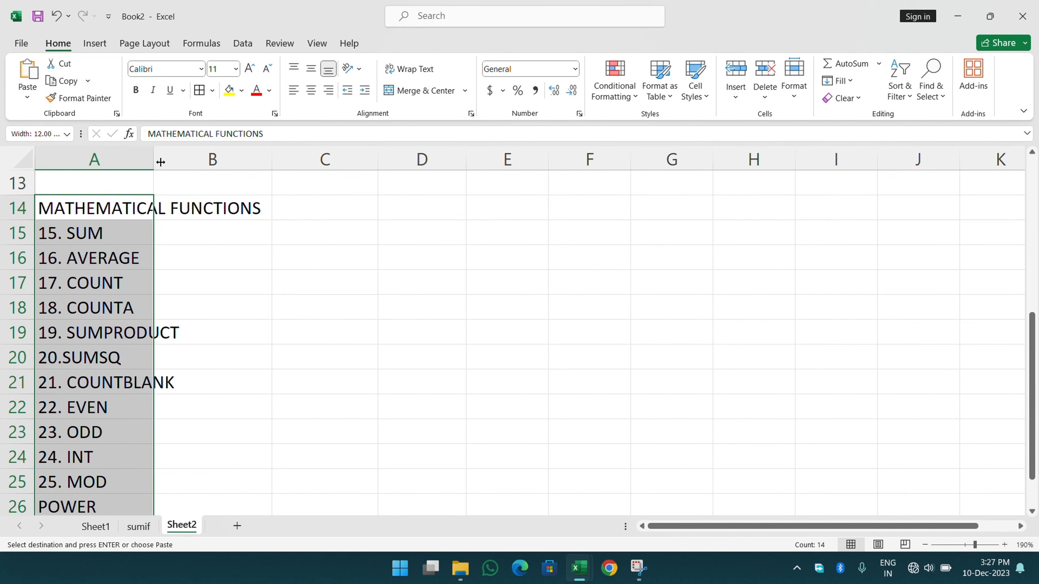
# Step: Auto-fit column A to the pasted function names and reduce the sheet zoom to 175%
pyautogui.doubleClick(153, 161)
pyautogui.scroll(-1, 248, 253)
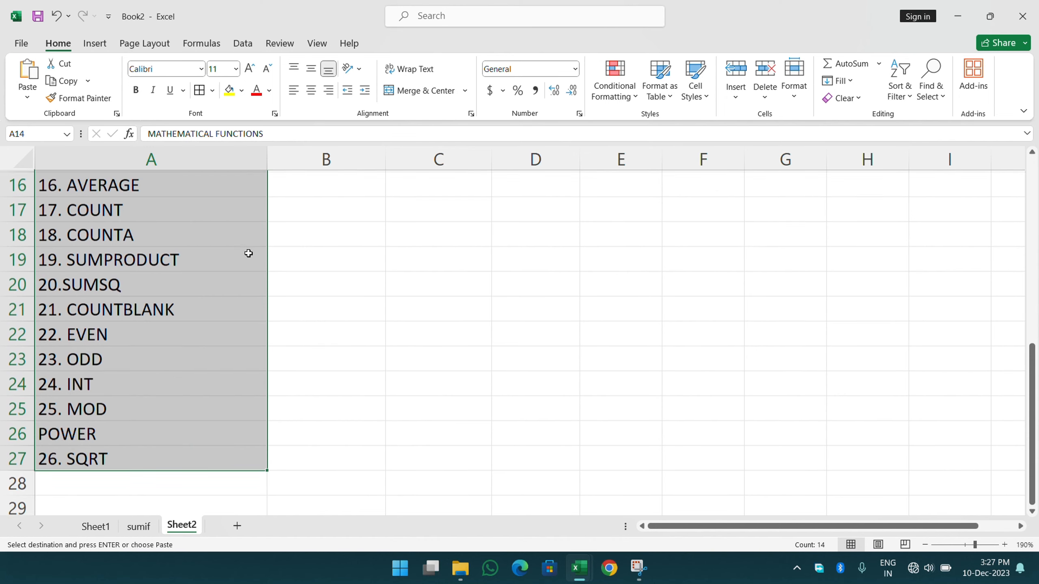
pyautogui.scroll(1, 248, 254)
pyautogui.keyDown('ctrl'); pyautogui.scroll(-1, 248, 253); pyautogui.keyUp('ctrl')
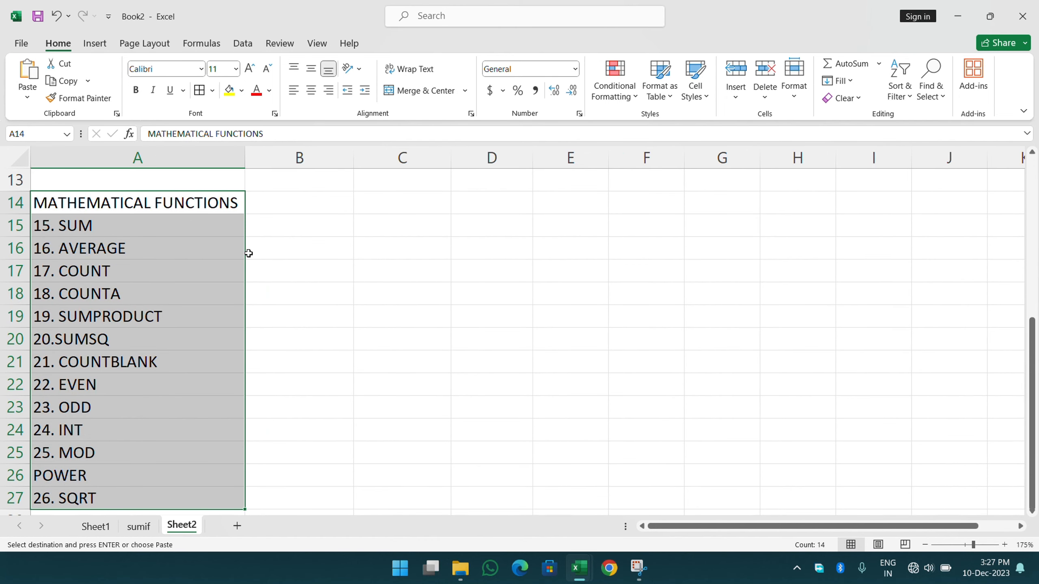
# Step: Enter 20 in both C15 and D15 as sample numbers for the SUM function
pyautogui.click(319, 245)
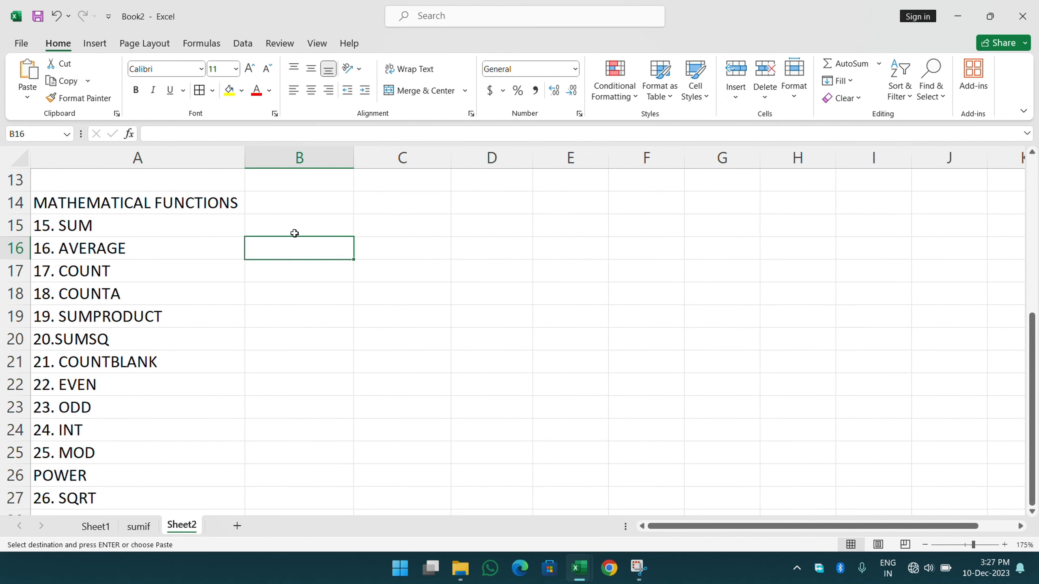
pyautogui.click(362, 228)
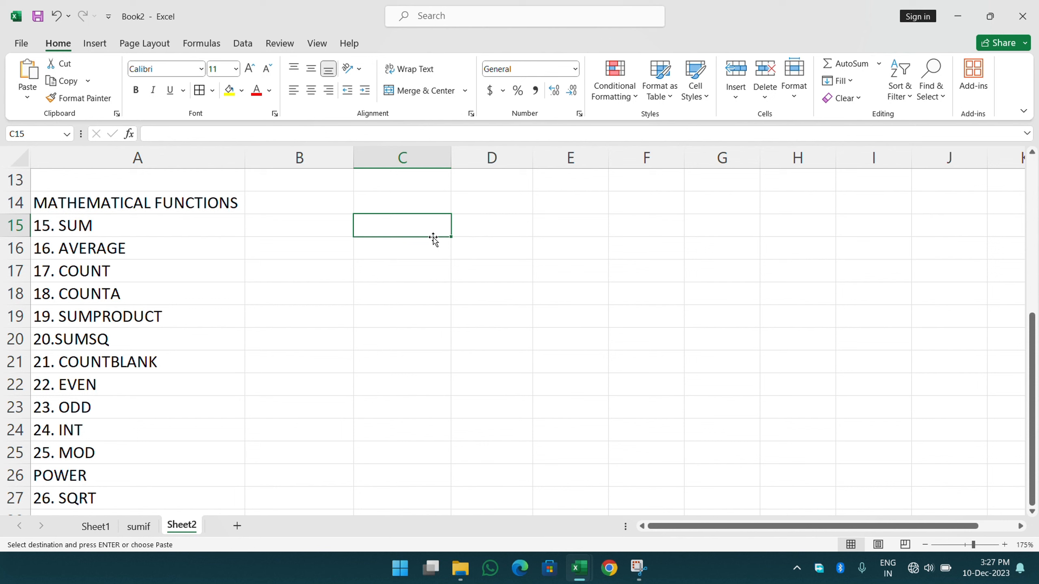
pyautogui.write('20')
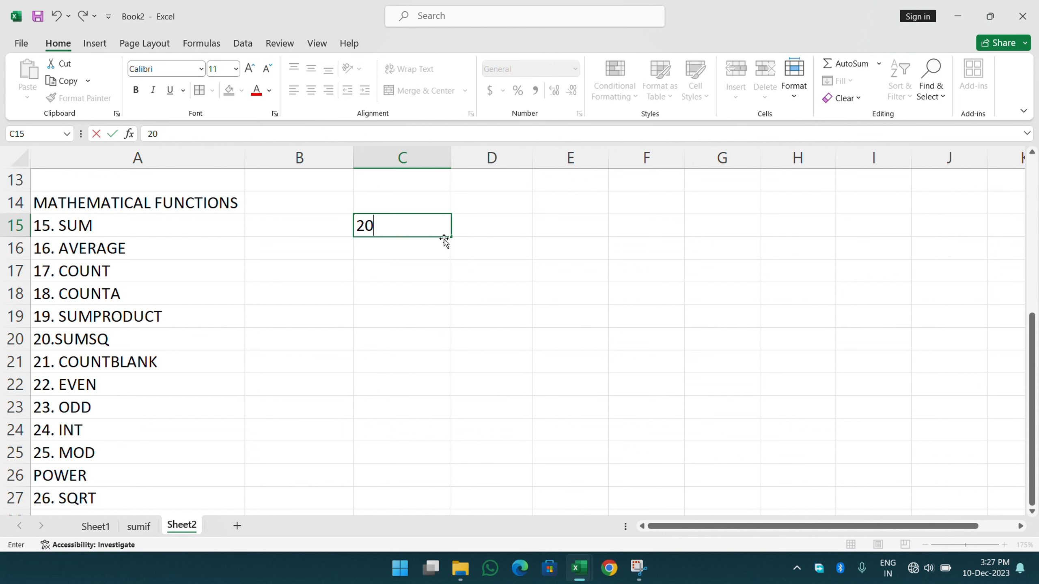
pyautogui.press('Tab')
pyautogui.write('2')
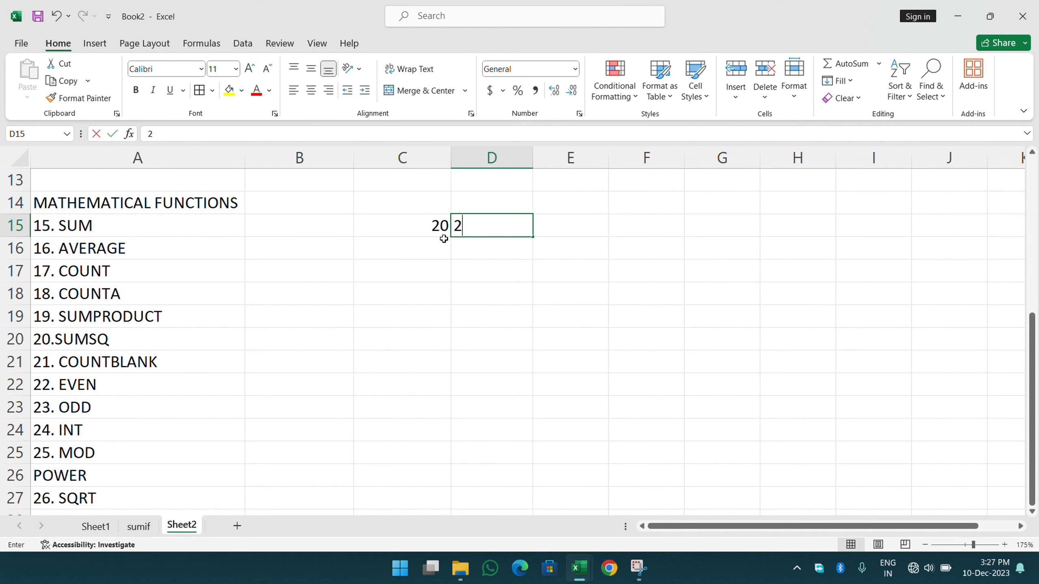
pyautogui.write('0')
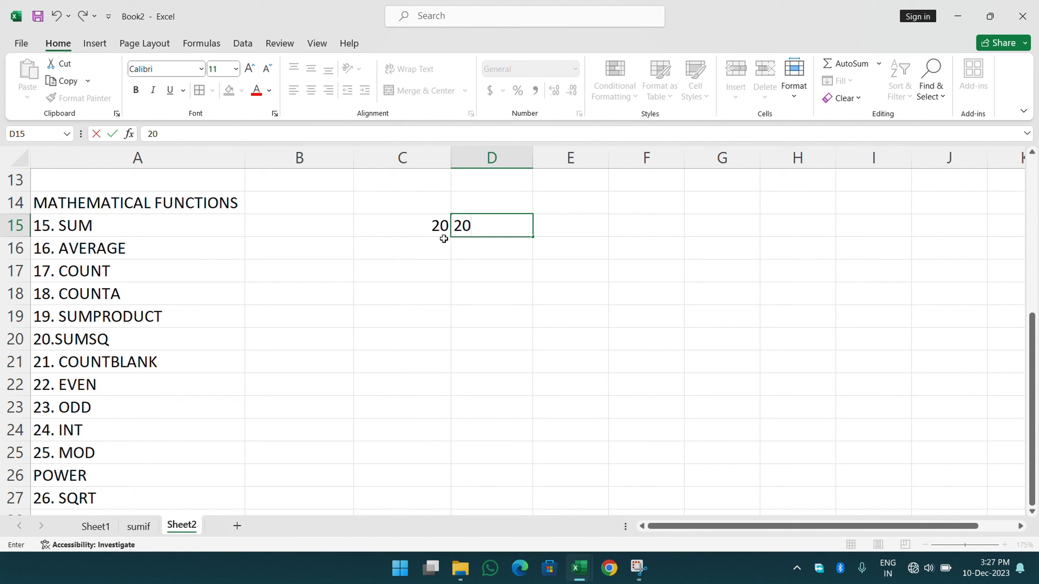
pyautogui.press('Tab')
# Step: Add the two sample numbers in cell F15 with the formula =SUM(C15+D15)
pyautogui.press('Tab')
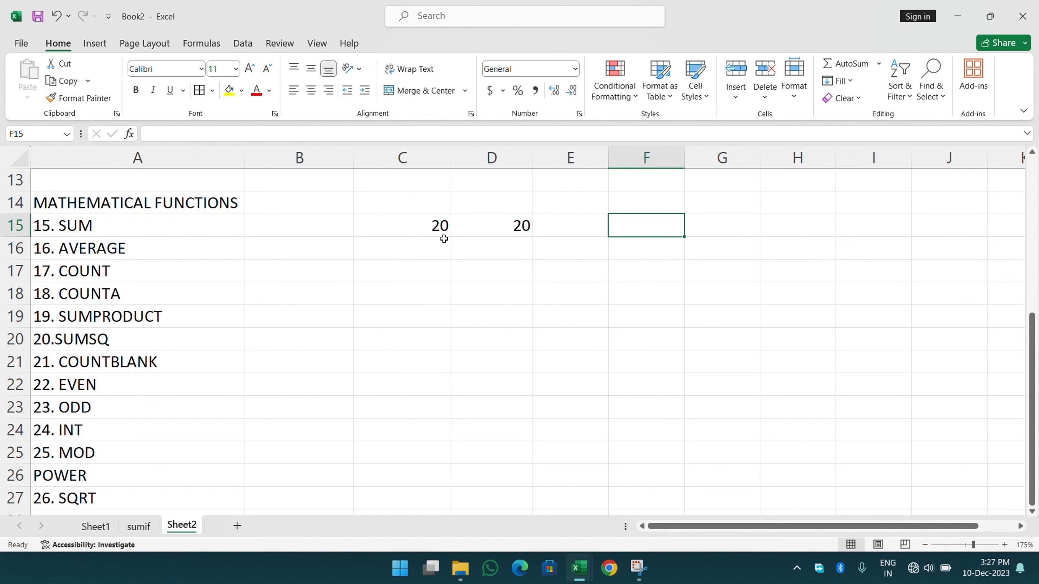
pyautogui.write('=')
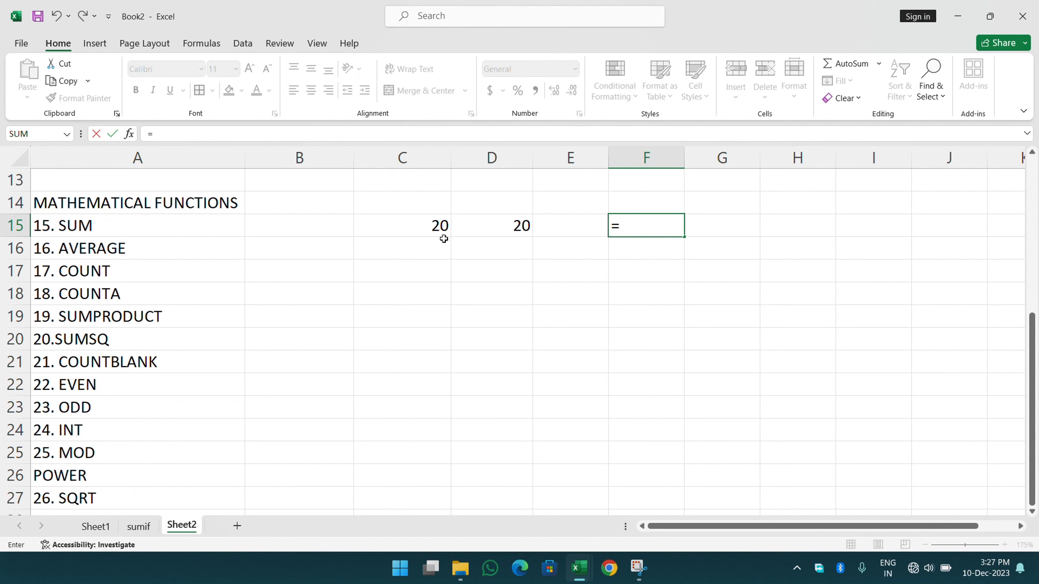
pyautogui.write('SUN=')
pyautogui.press('BackSpace')
pyautogui.press('BackSpace')
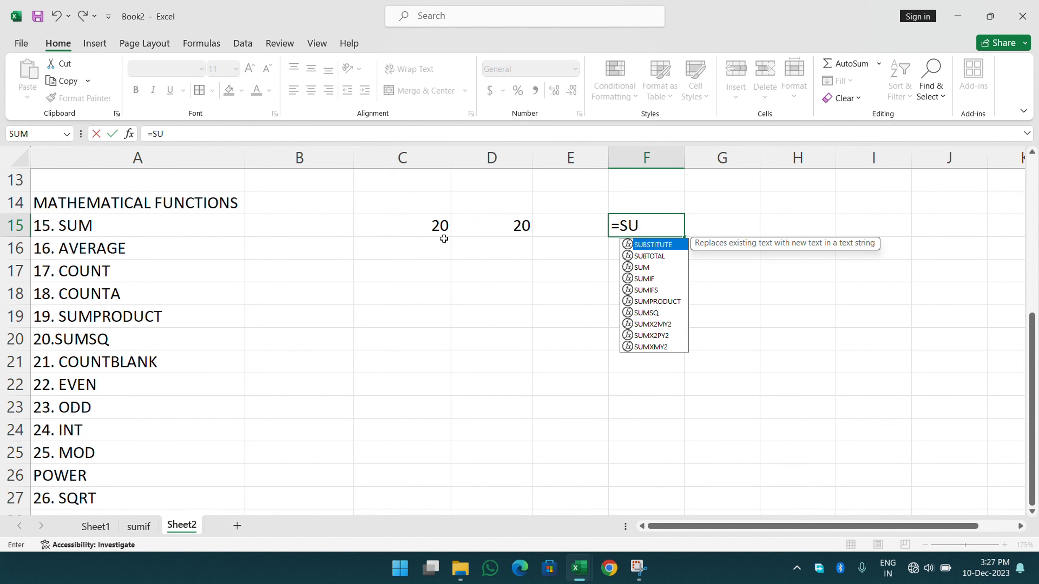
pyautogui.write('M(')
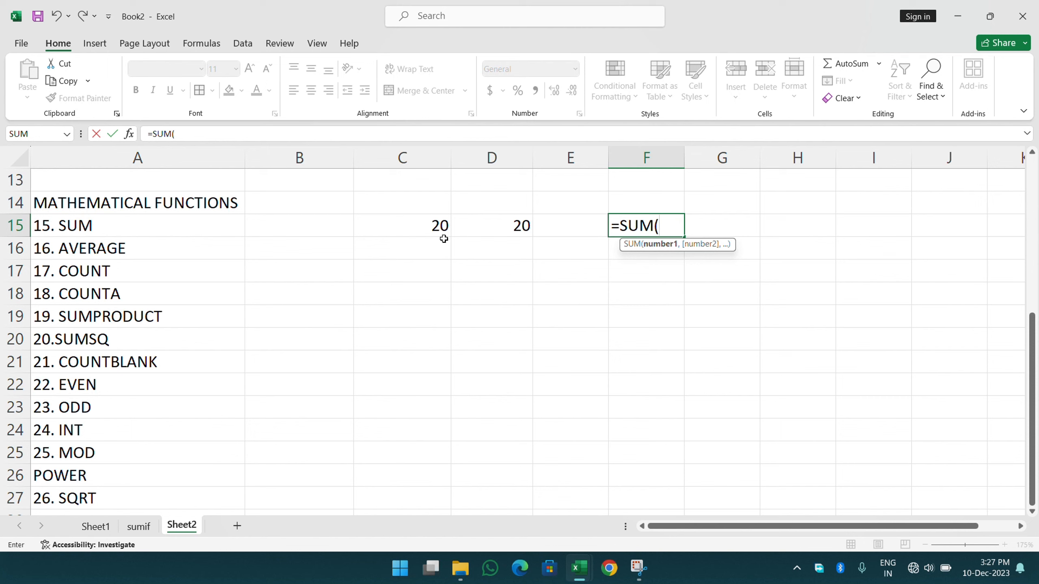
pyautogui.click(434, 230)
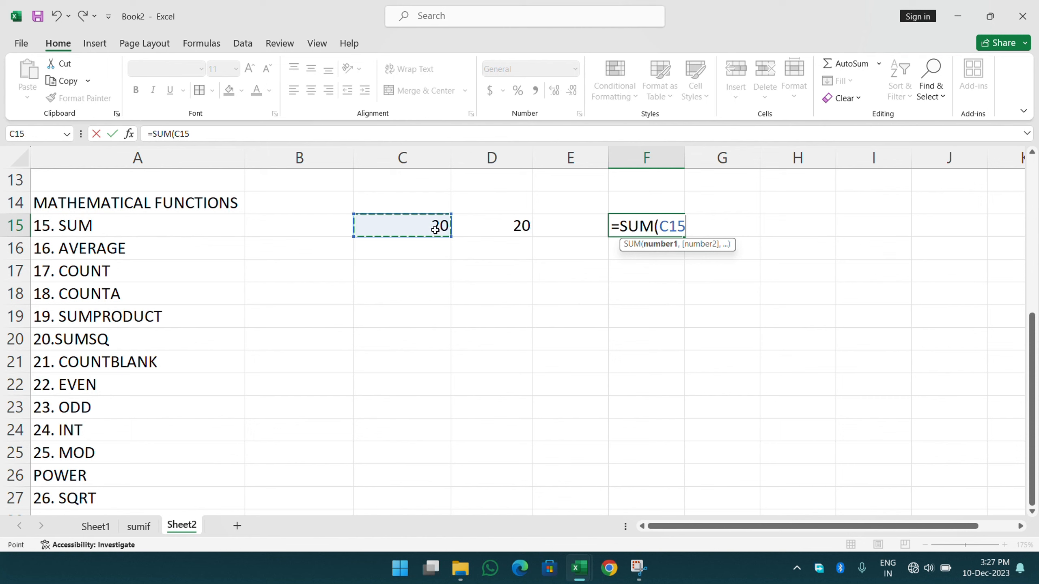
pyautogui.write('+')
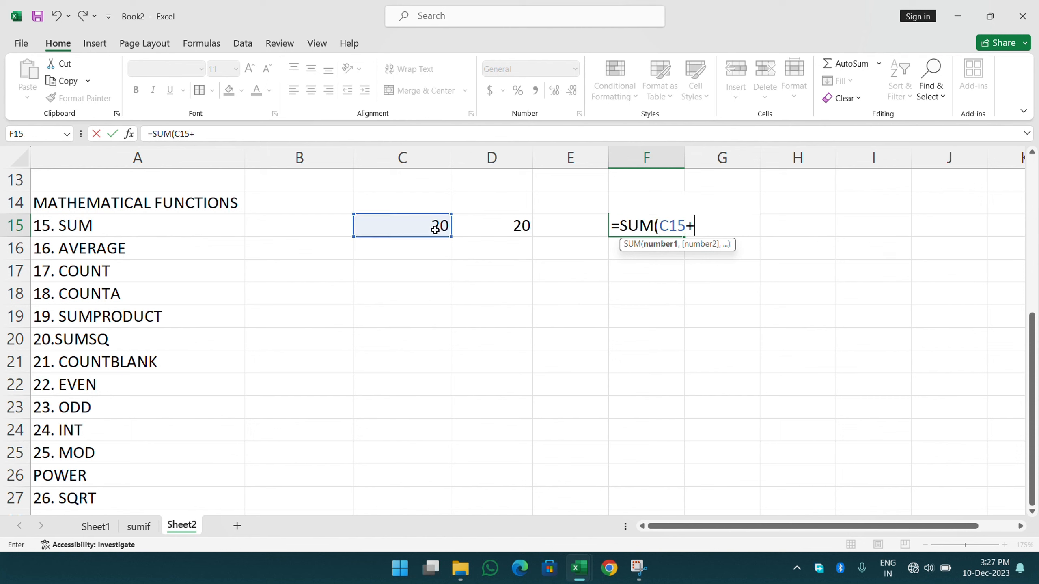
pyautogui.click(477, 222)
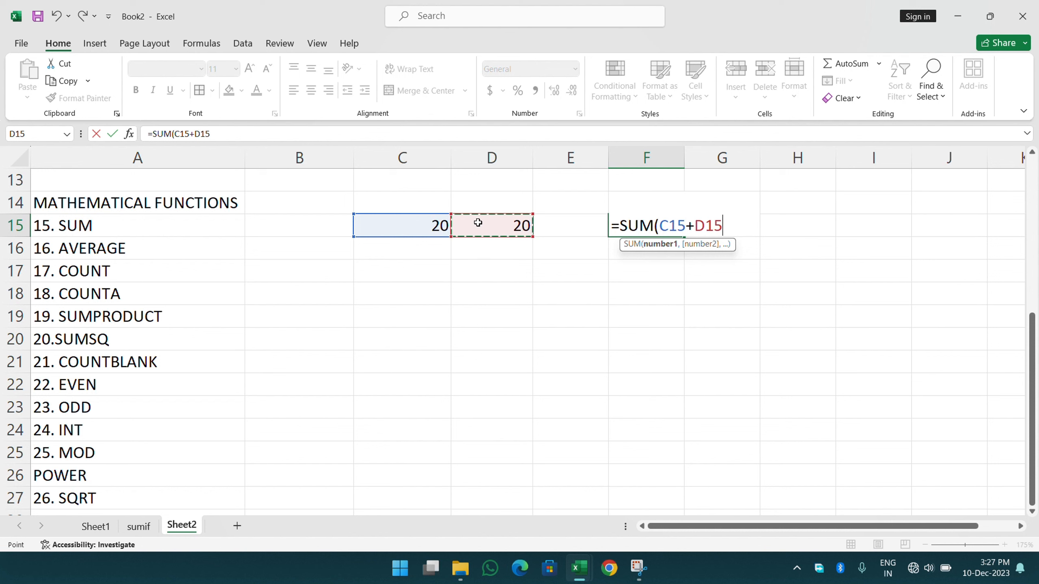
pyautogui.write(')')
pyautogui.press('Return')
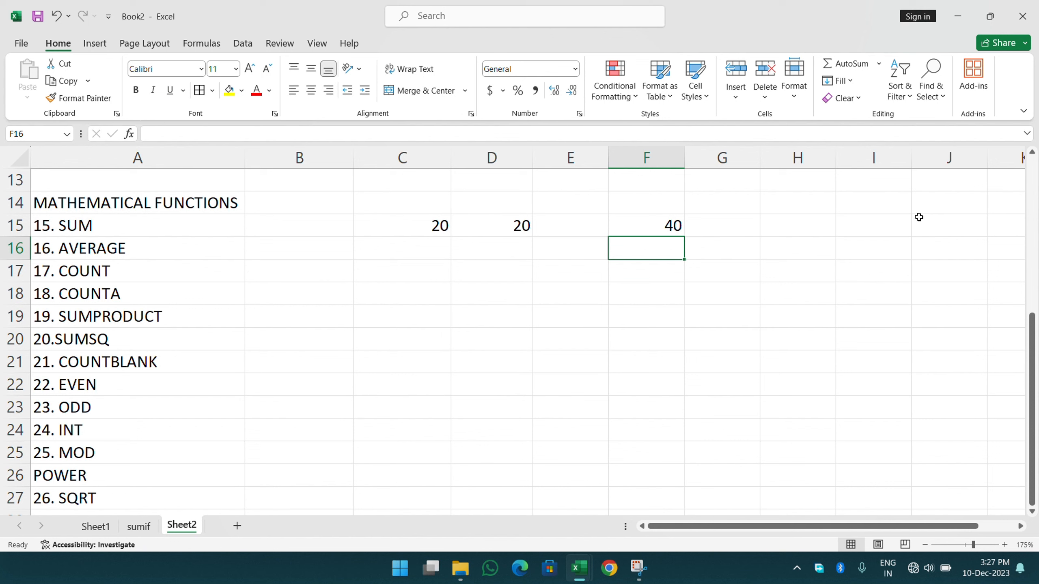
# Step: Enter the marks 20, 35, 65, 52 and 58 down cells J14 to J18
pyautogui.click(924, 201)
pyautogui.write('20')
pyautogui.press('Return')
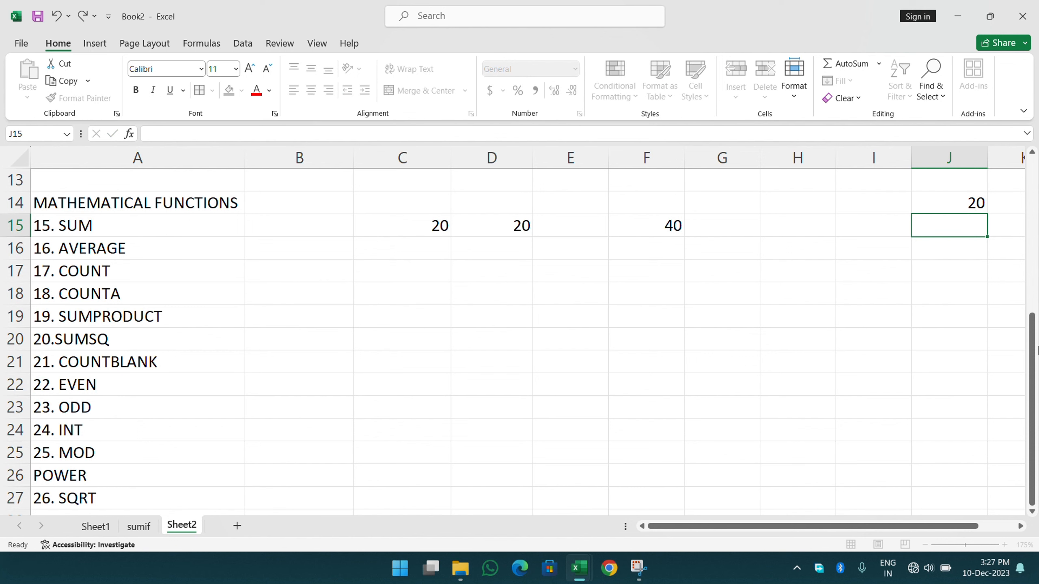
pyautogui.write('35')
pyautogui.press('Return')
pyautogui.write('65')
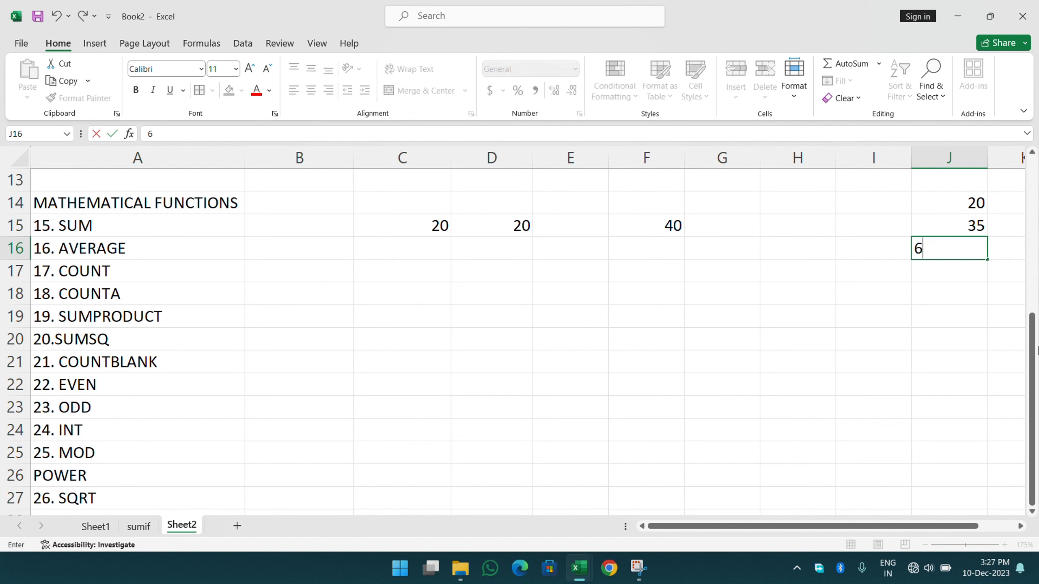
pyautogui.press('Return')
pyautogui.write('52')
pyautogui.press('Return')
pyautogui.write('58')
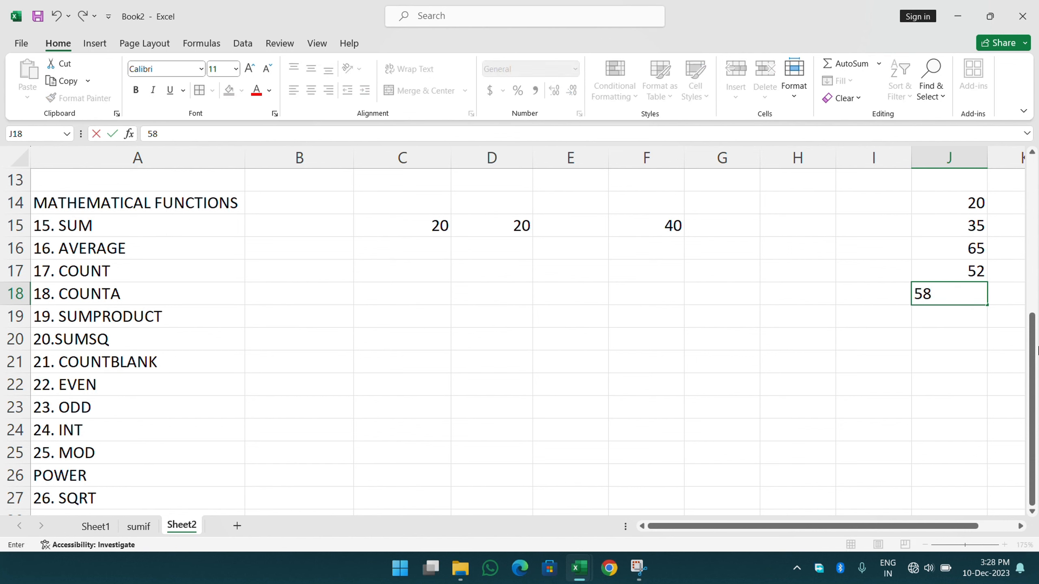
pyautogui.press('Return')
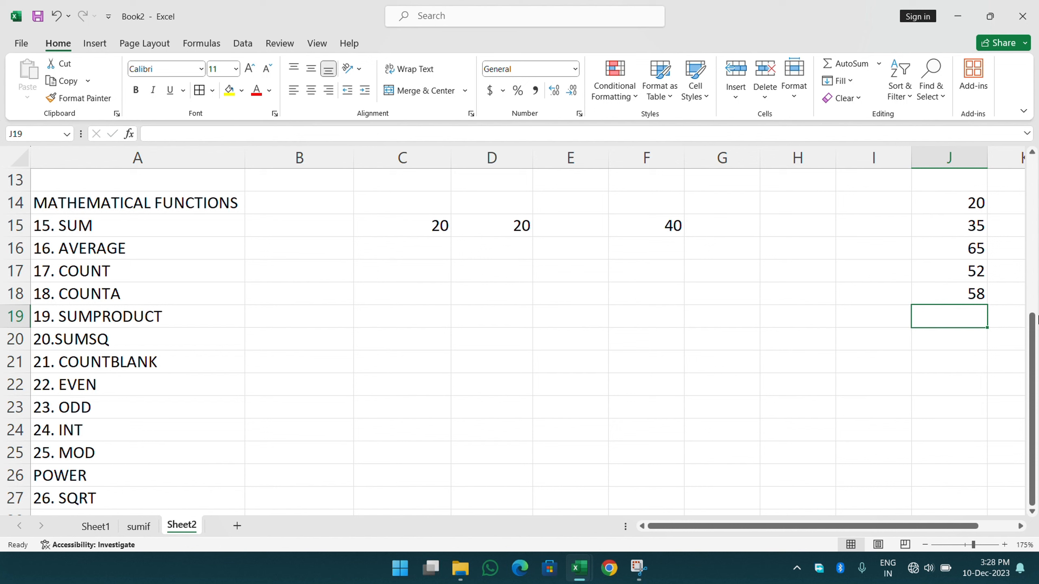
# Step: Enter the student's first name in cell I13 as the heading above the marks list
pyautogui.click(864, 183)
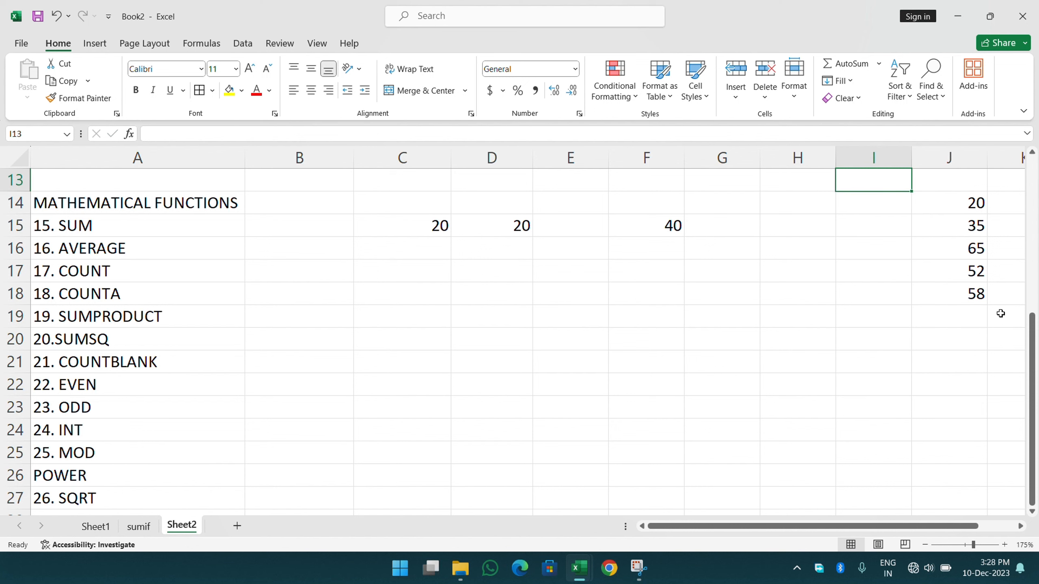
pyautogui.write('SANS')
pyautogui.press('BackSpace')
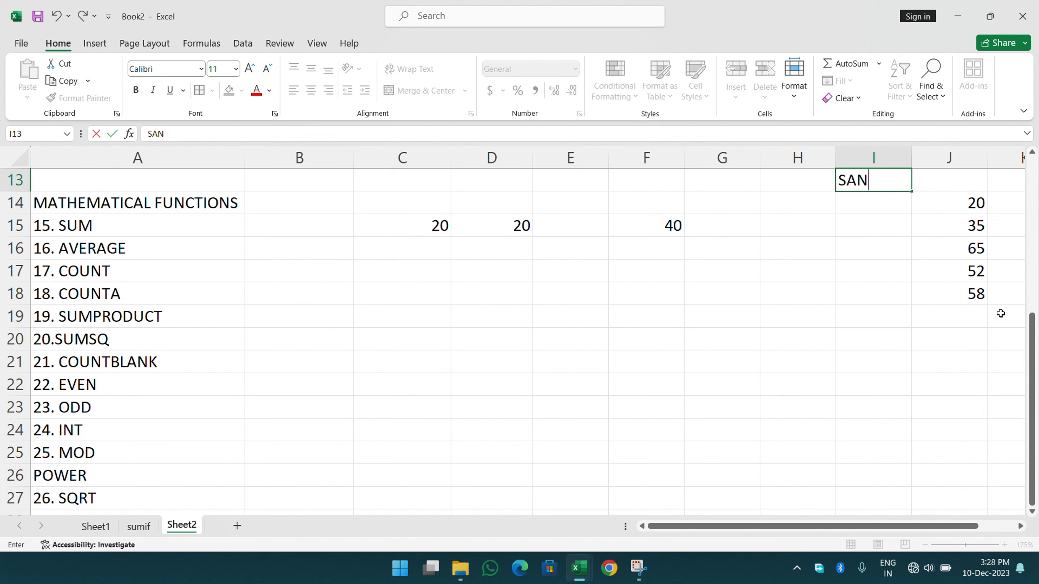
pyautogui.write('DEEP')
pyautogui.press('Return')
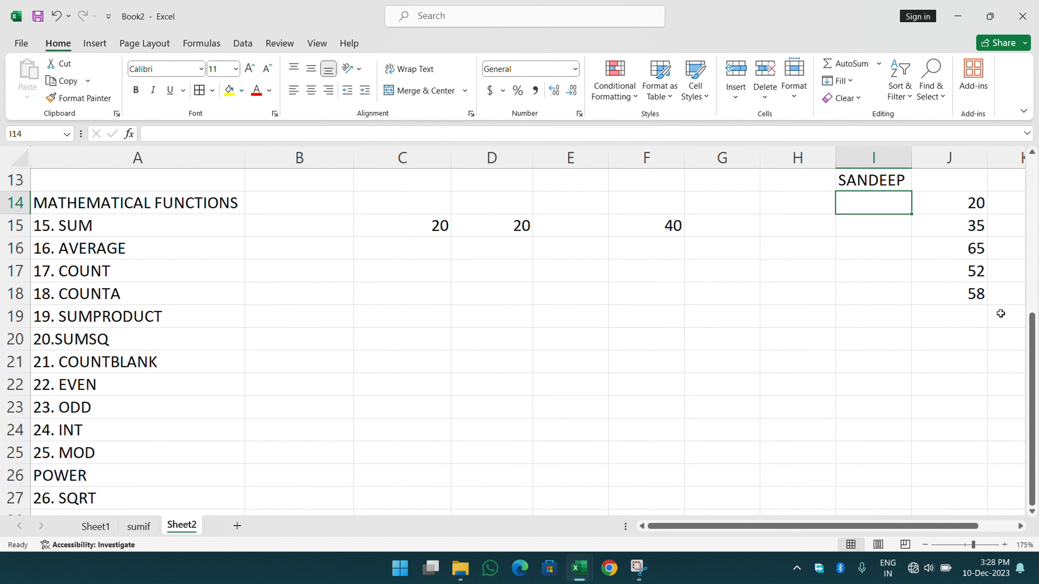
# Step: Label the first three marks in cells I14 to I16 as HINDI, ENGLISH and MATH
pyautogui.write('HINDI')
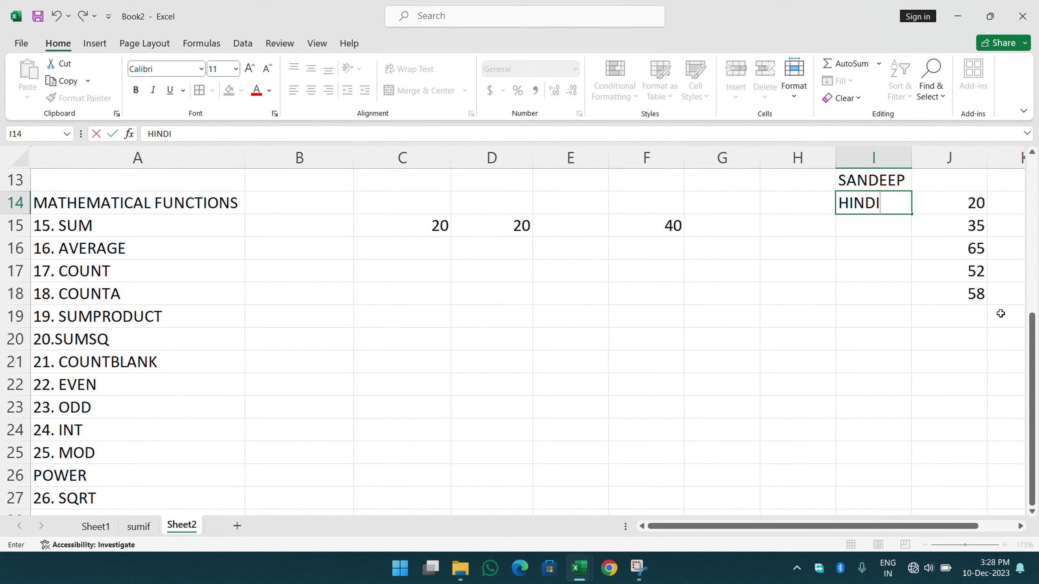
pyautogui.press('Return')
pyautogui.write('E')
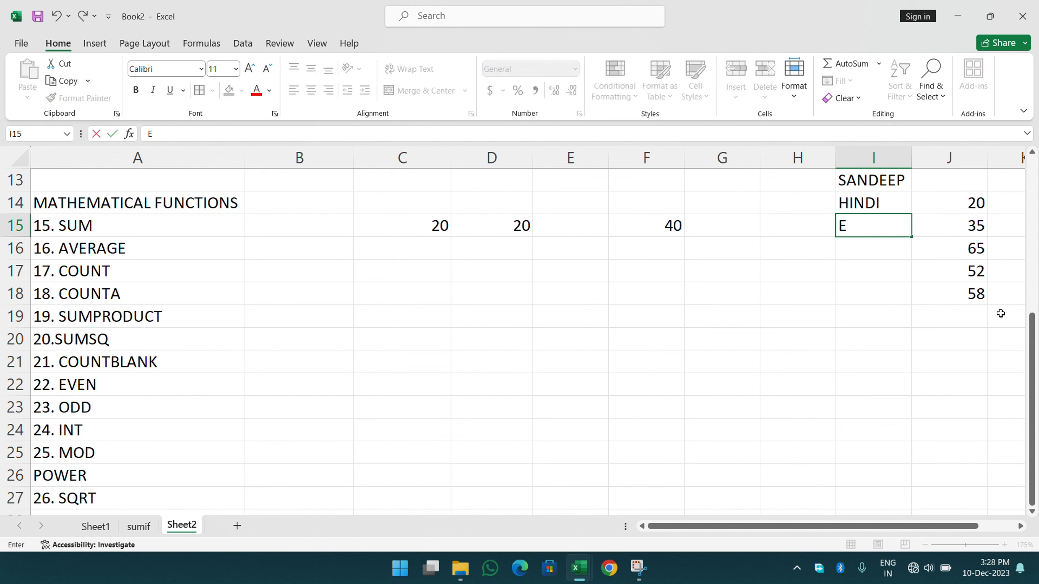
pyautogui.write('NGLISH')
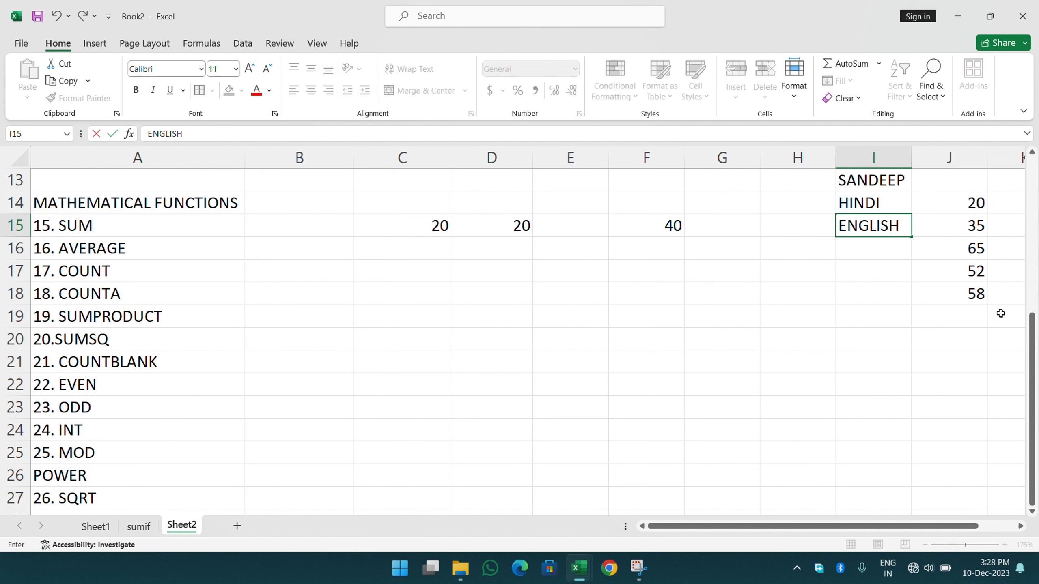
pyautogui.press('Return')
pyautogui.write('MATH')
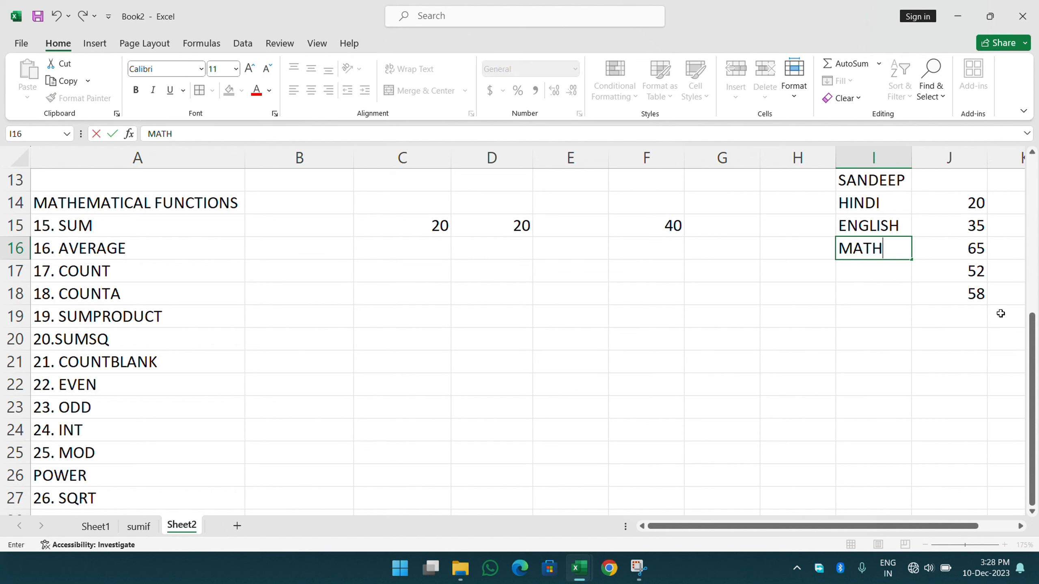
pyautogui.press('Return')
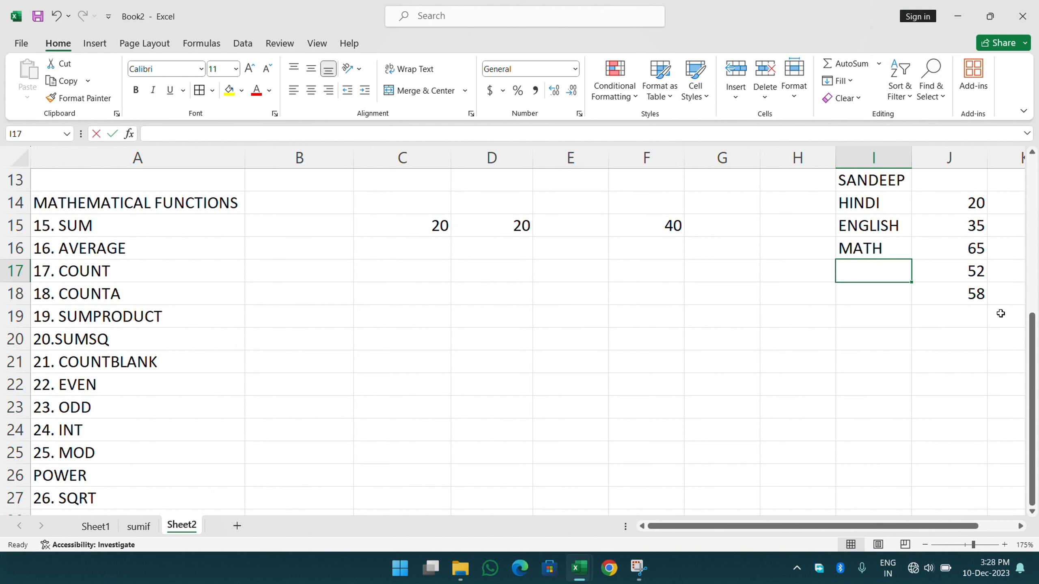
# Step: Enter SCIENCE in cell I17 as the label for the fourth mark
pyautogui.write('SCIEN')
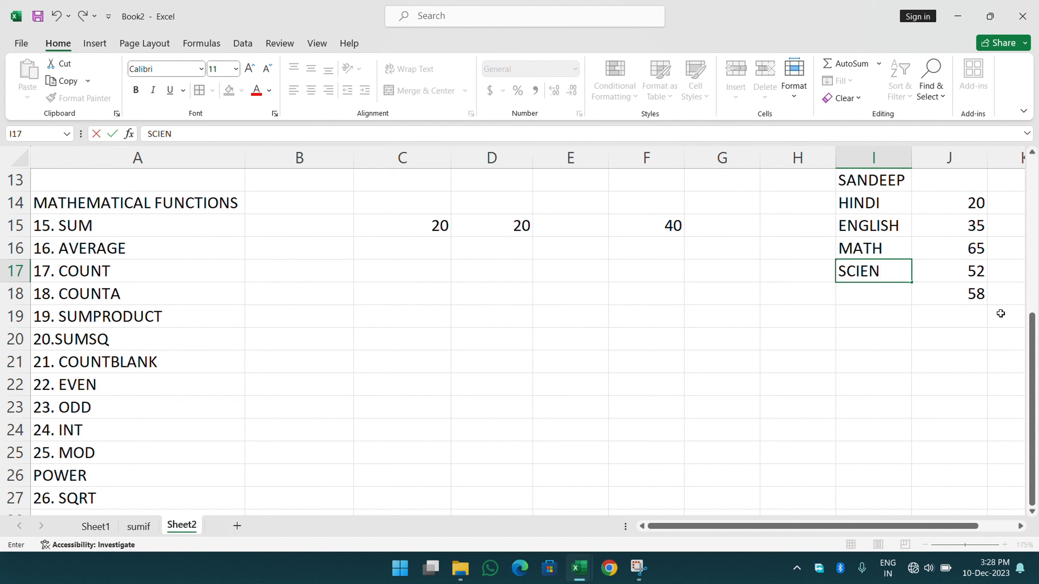
pyautogui.press('Return')
pyautogui.press('Up')
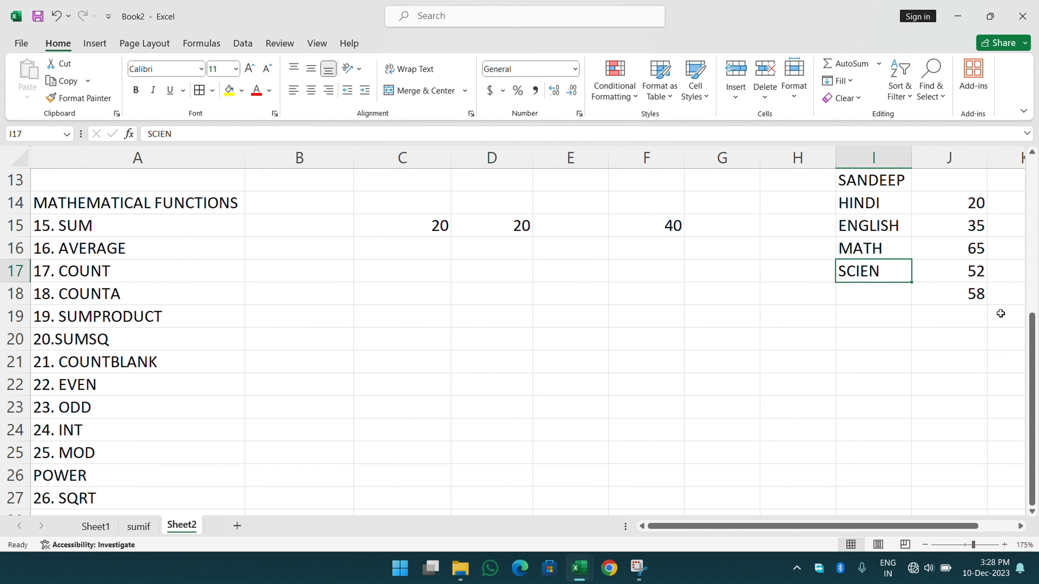
pyautogui.press('F2')
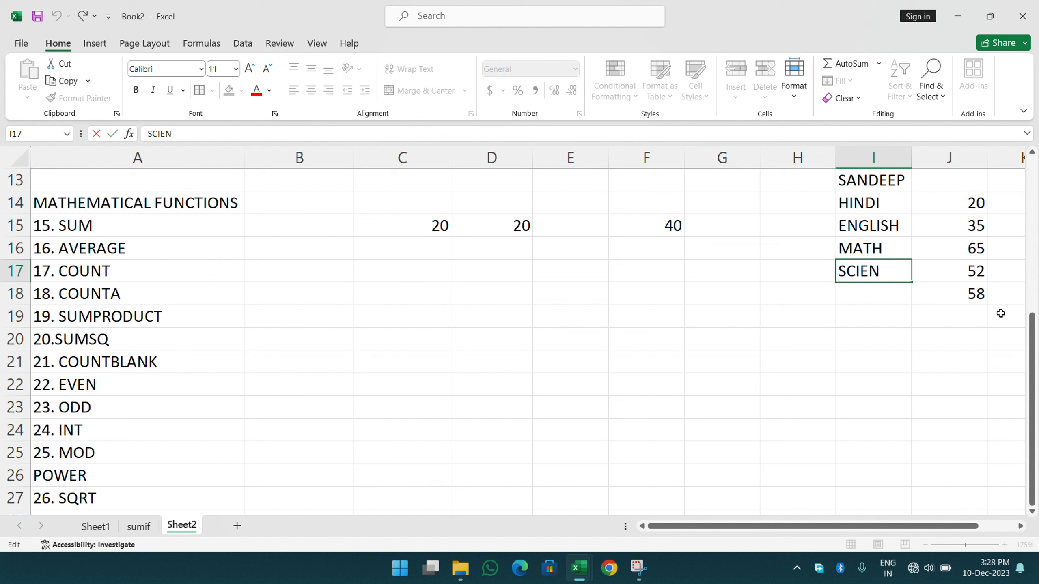
pyautogui.write('C')
pyautogui.write('E')
pyautogui.press('Return')
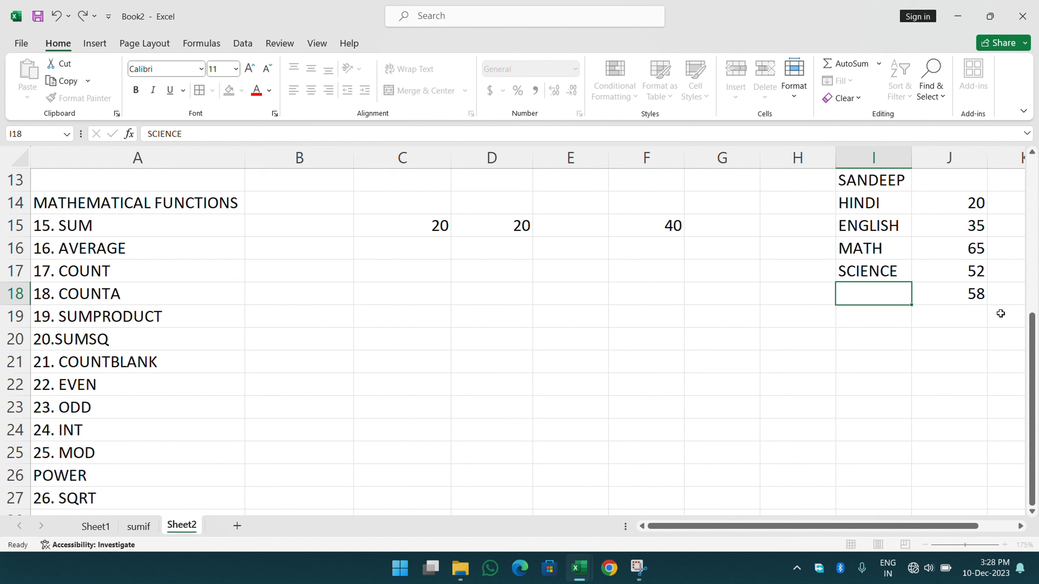
# Step: Enter the subject COMPUTER in cell I18 with the mark 58 beside it in J18
pyautogui.write('COMPUTER')
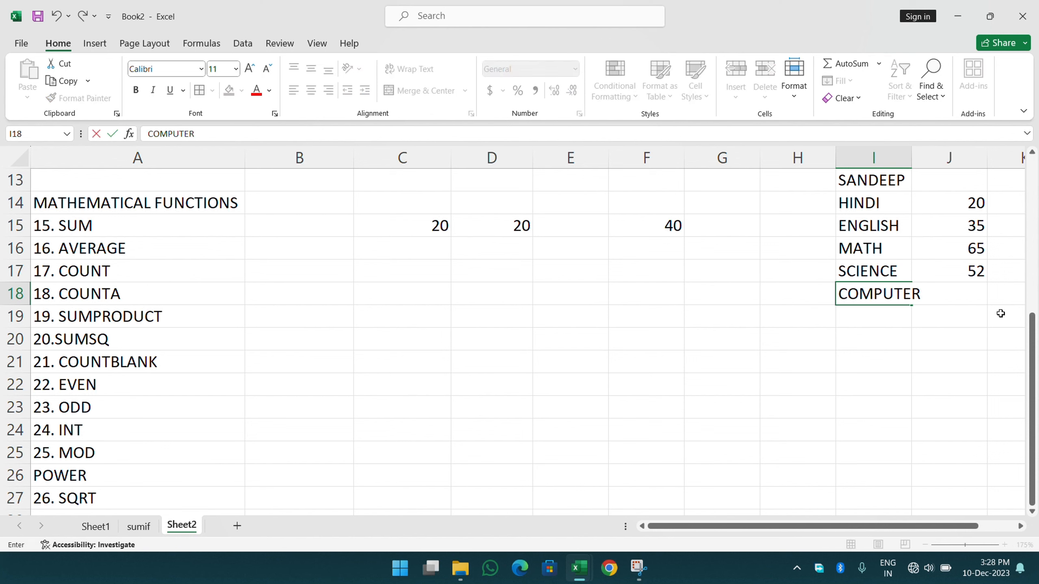
pyautogui.press('Tab')
pyautogui.write('58')
pyautogui.press('Return')
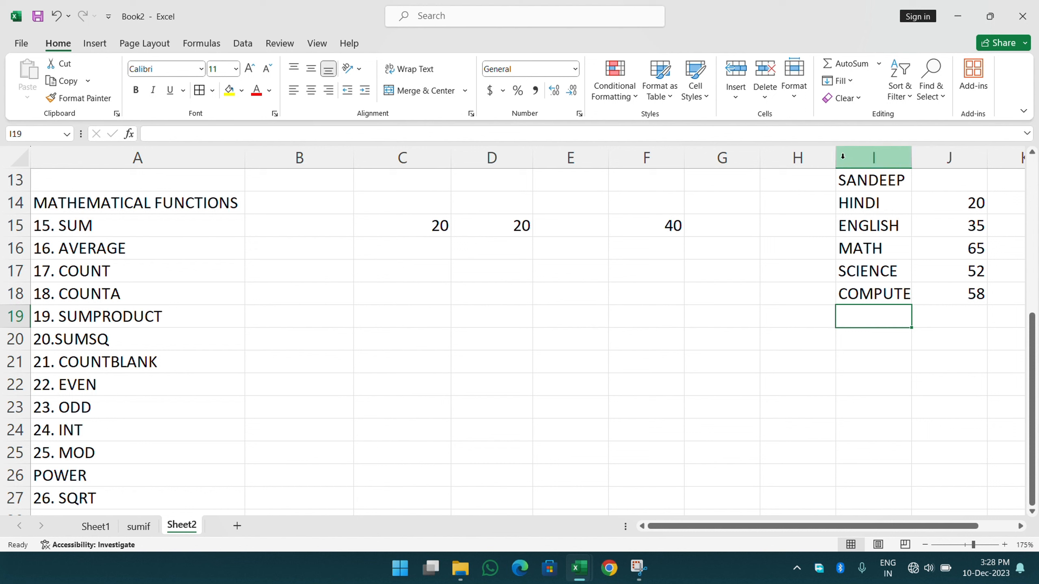
# Step: Narrow column H slightly and total the five marks in cell J19 with the formula =SUM(J14:J18)
pyautogui.moveTo(836, 158); pyautogui.dragTo(811, 158)
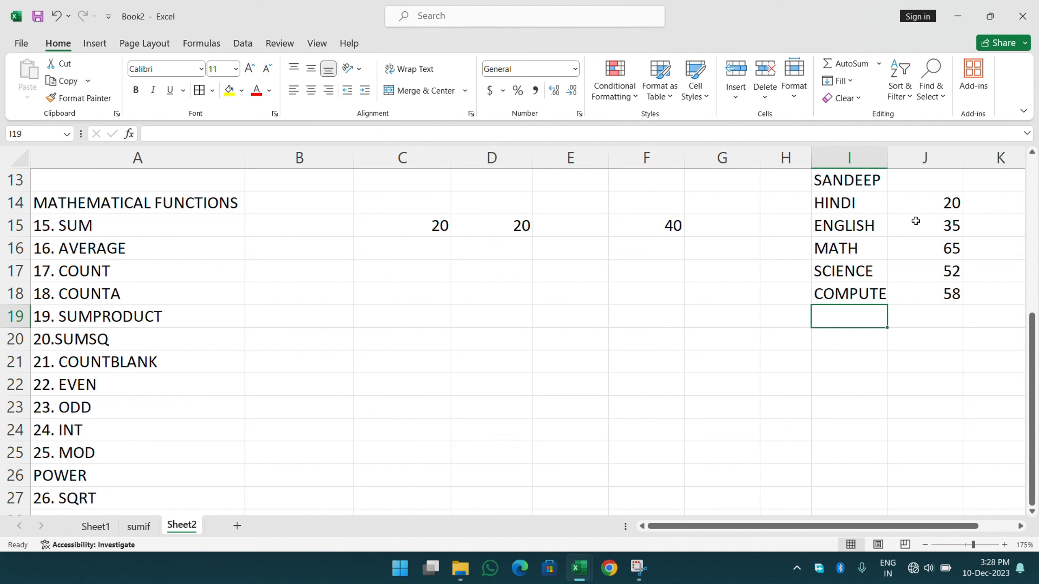
pyautogui.click(916, 186)
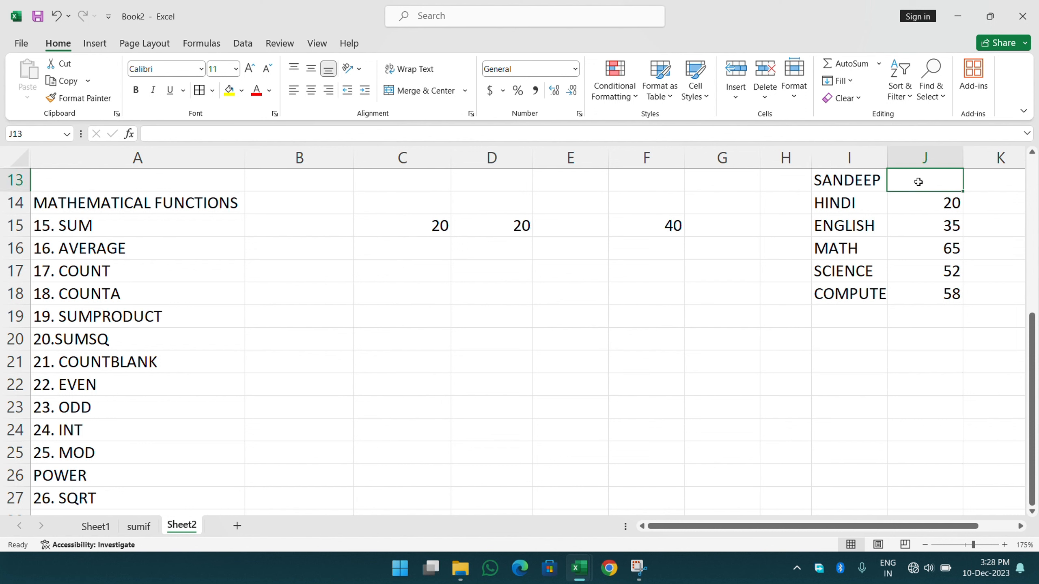
pyautogui.click(937, 323)
pyautogui.write('=')
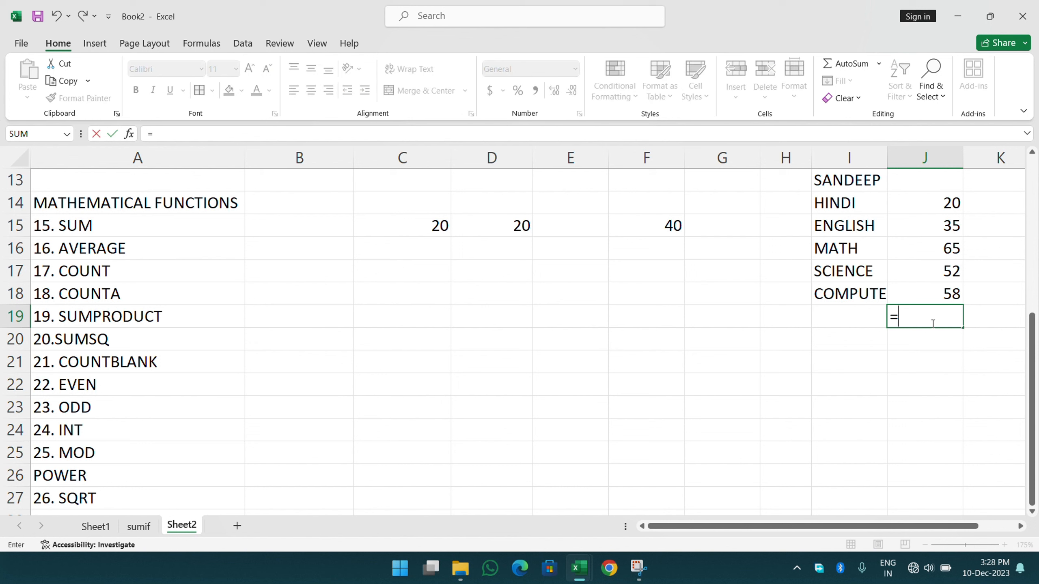
pyautogui.write('SUM(')
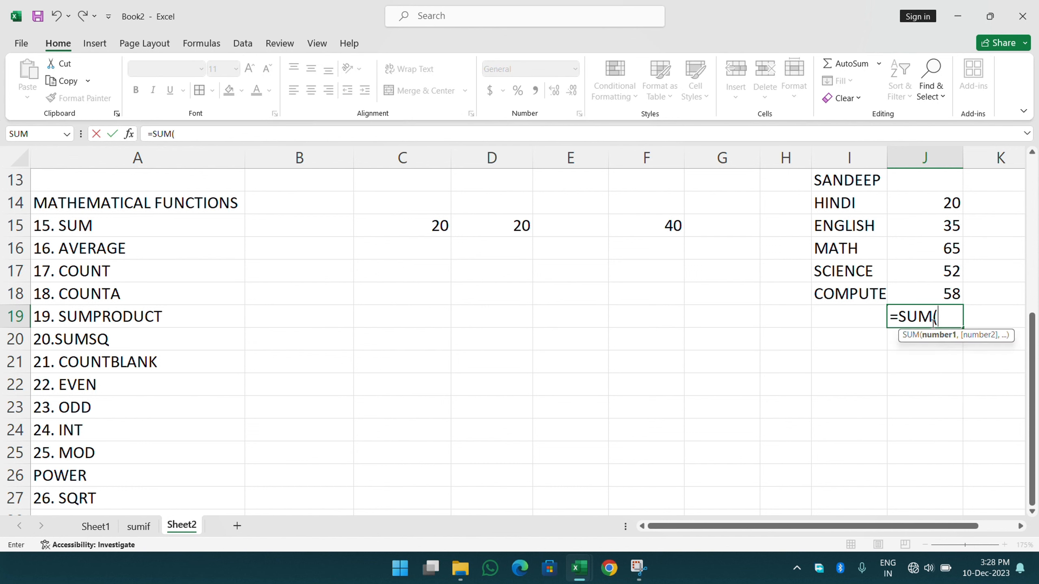
pyautogui.moveTo(945, 202); pyautogui.dragTo(932, 292)
pyautogui.press('Return')
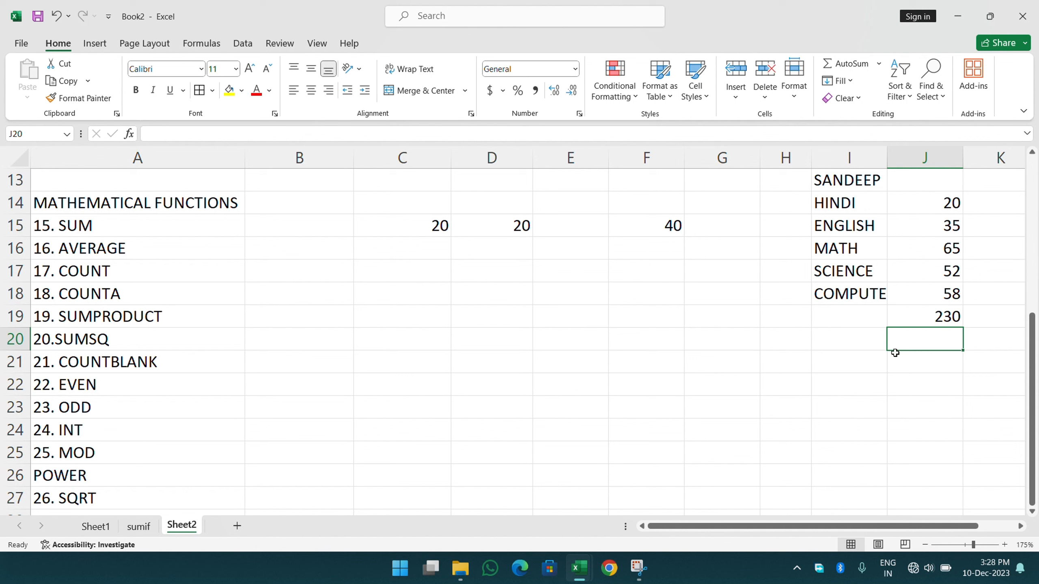
# Step: Calculate the average of the five marks in cell I20 with the formula =AVERAGE(J14:J18)
pyautogui.click(860, 343)
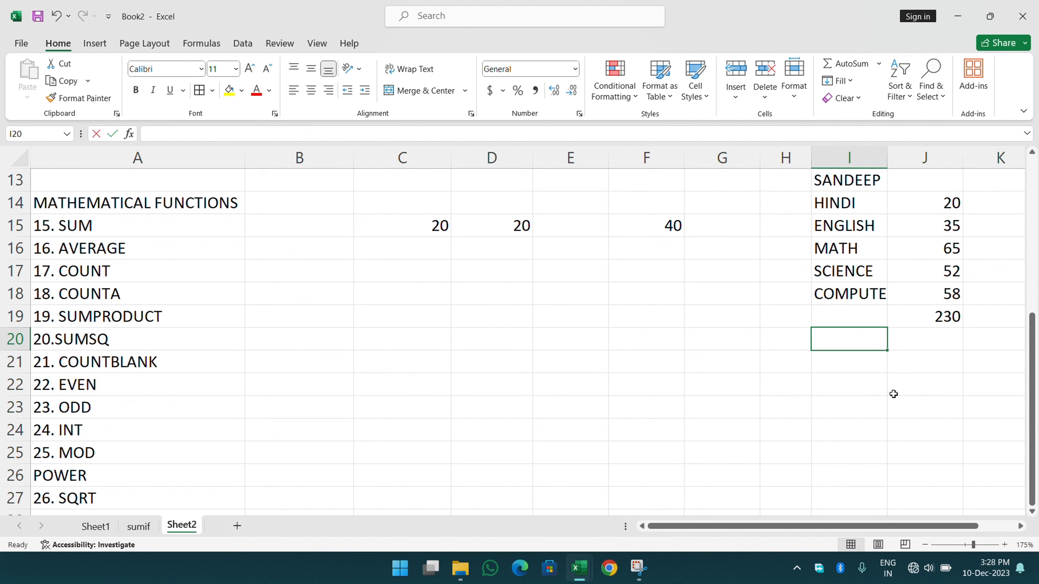
pyautogui.write('=AVER')
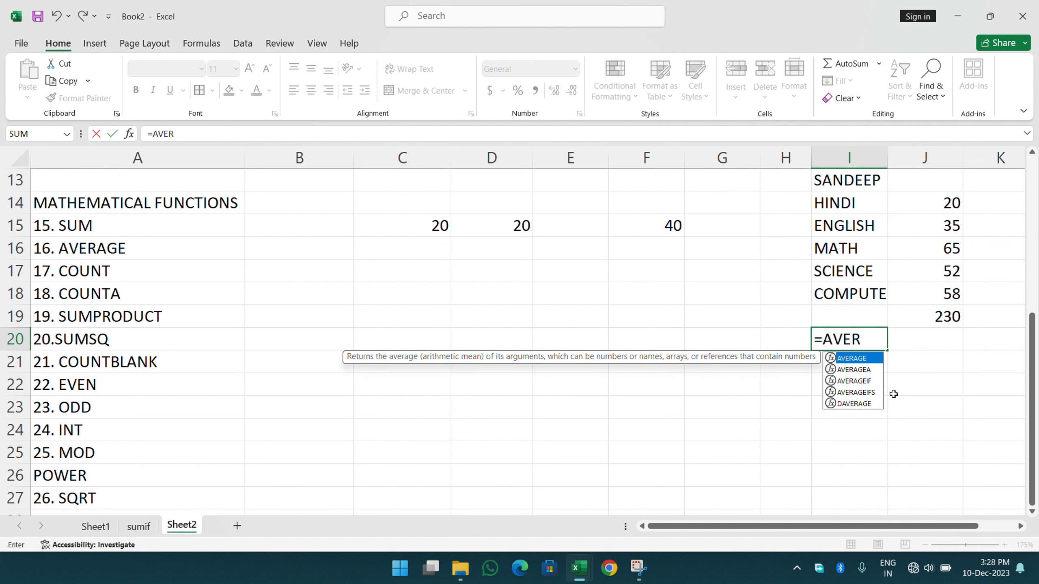
pyautogui.press('Tab')
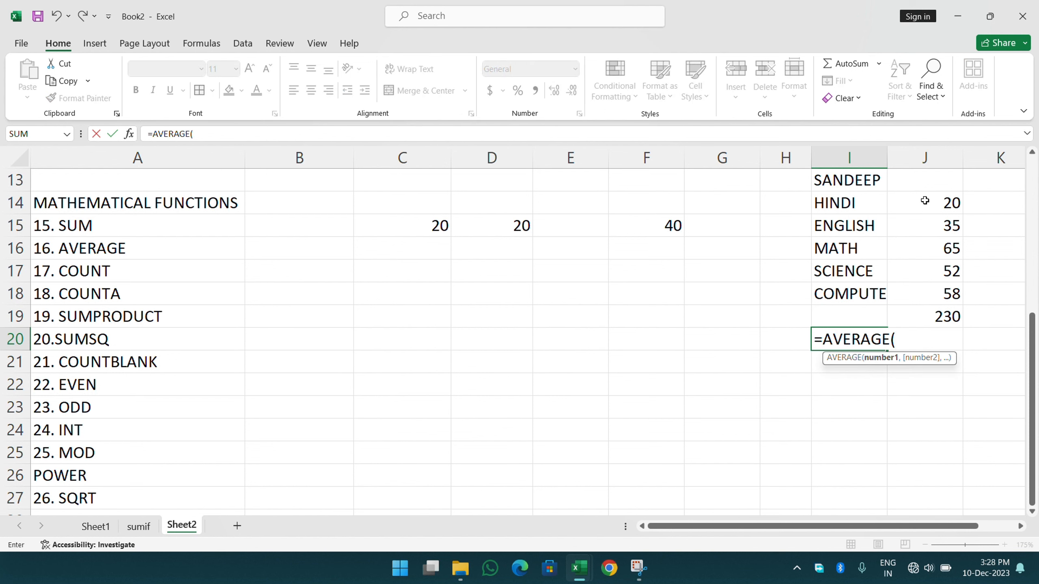
pyautogui.moveTo(924, 201); pyautogui.dragTo(942, 289)
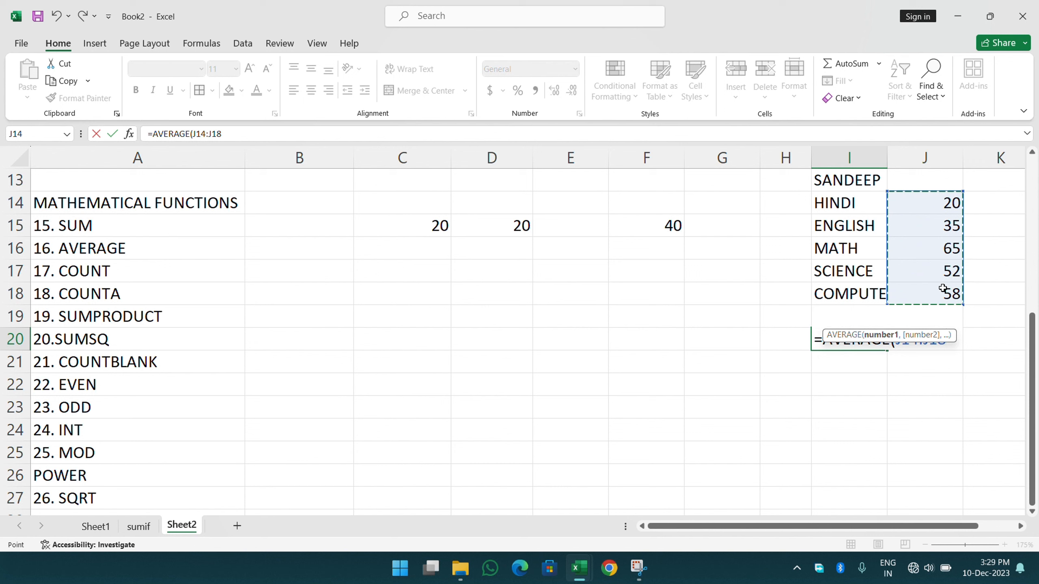
pyautogui.write(')')
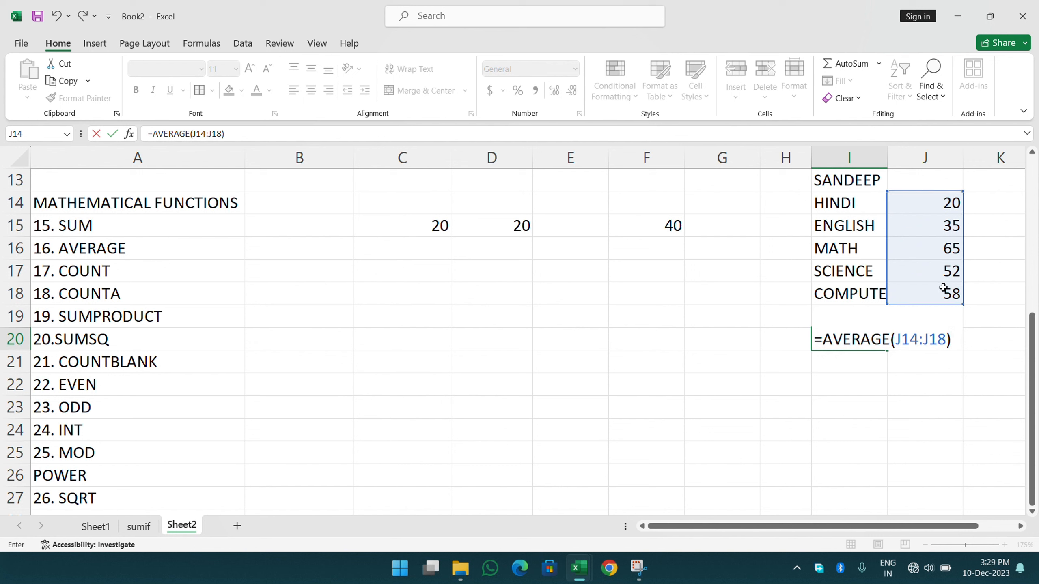
pyautogui.press('Return')
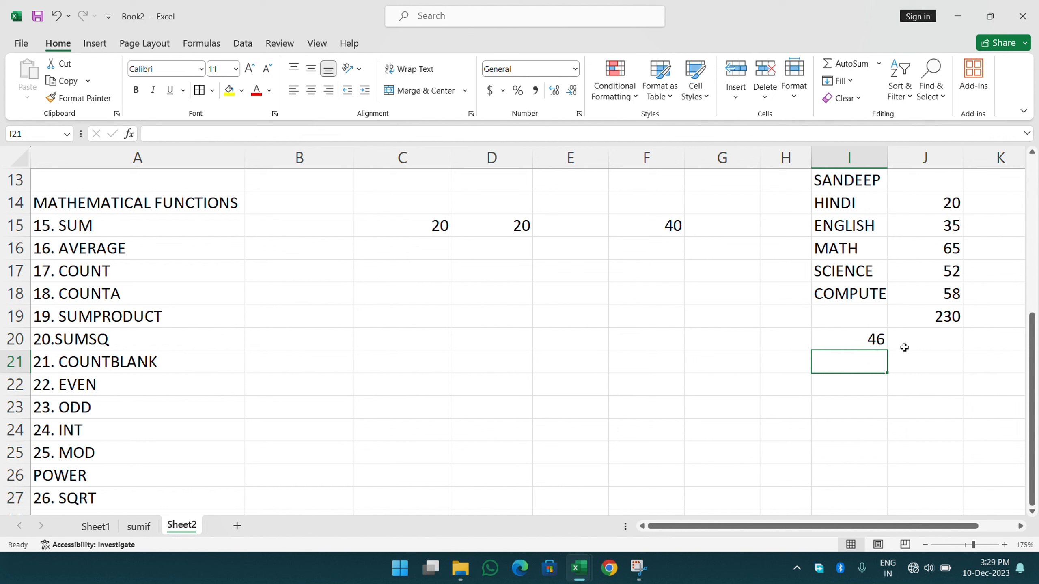
# Step: Multiply the average by the number of subjects in cell J21 with the formula =(I20*5)
pyautogui.click(913, 364)
pyautogui.write('=')
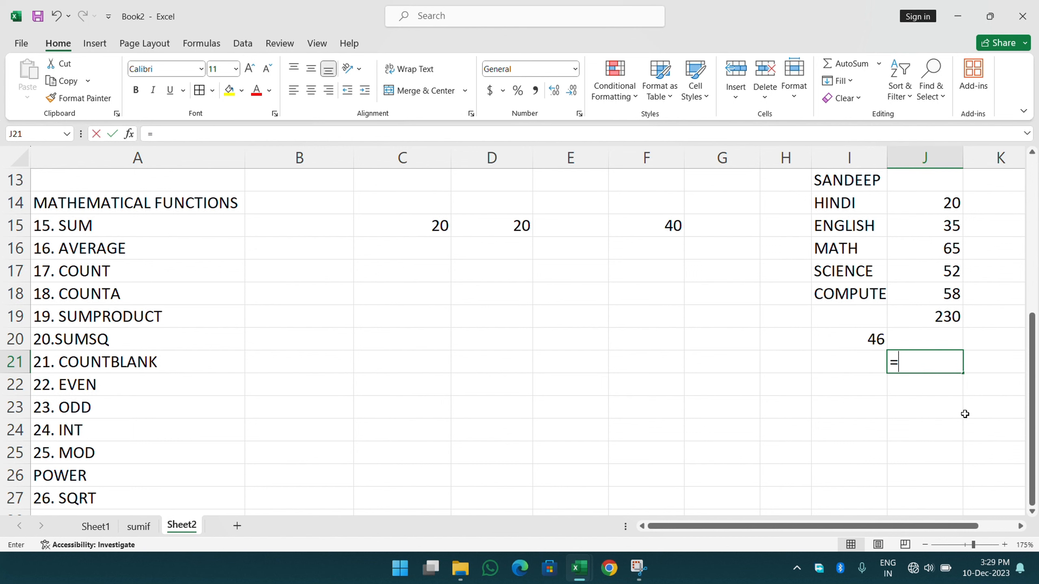
pyautogui.write('(')
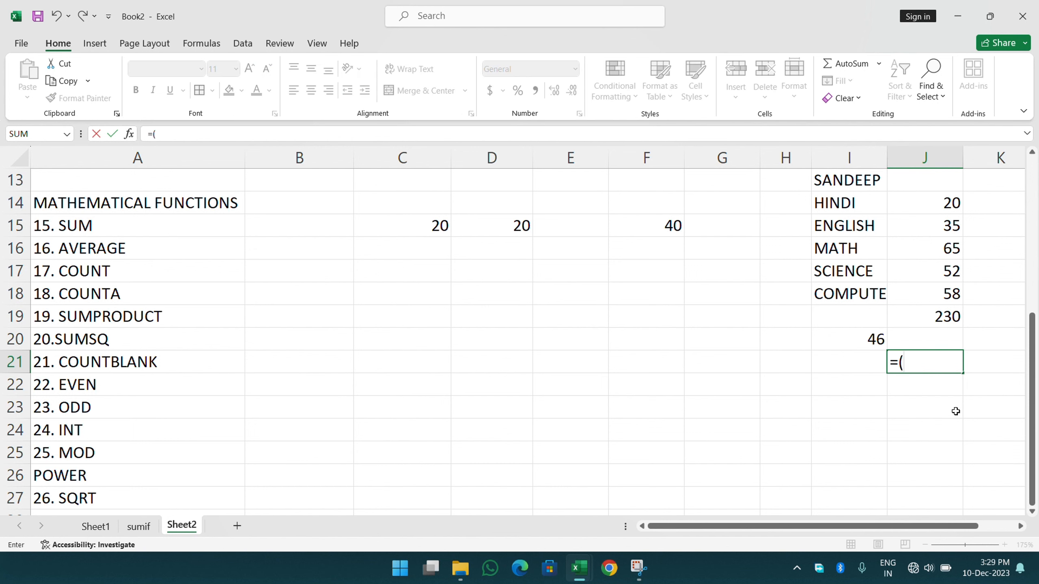
pyautogui.click(865, 343)
pyautogui.write('*')
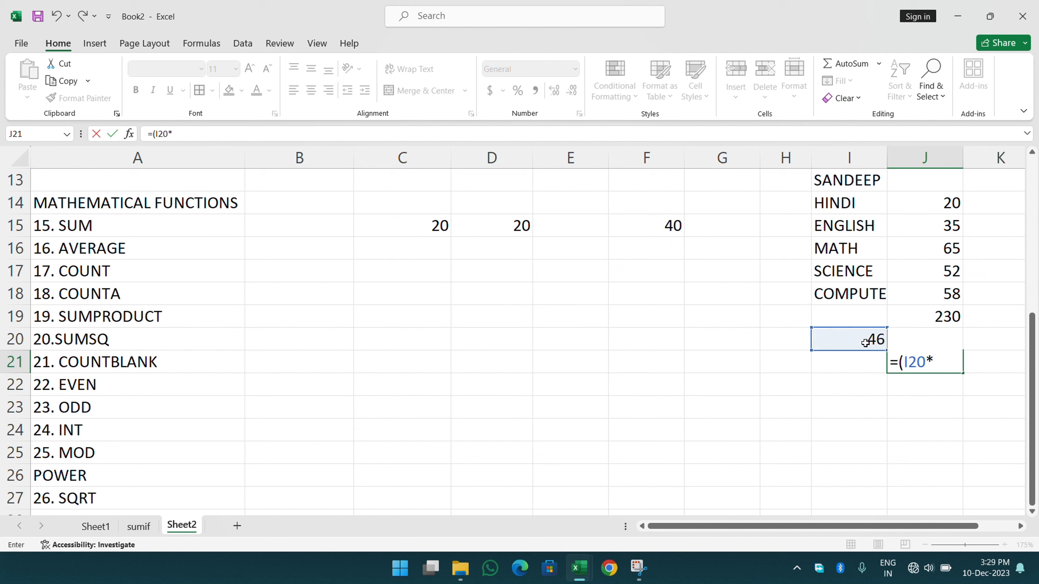
pyautogui.write('5')
pyautogui.press('Return')
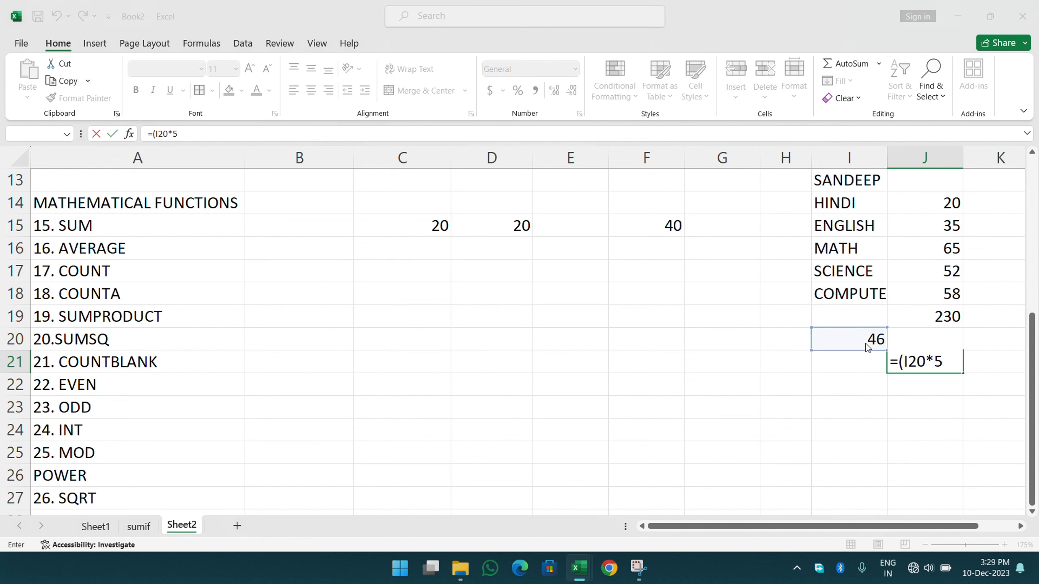
pyautogui.press('Return')
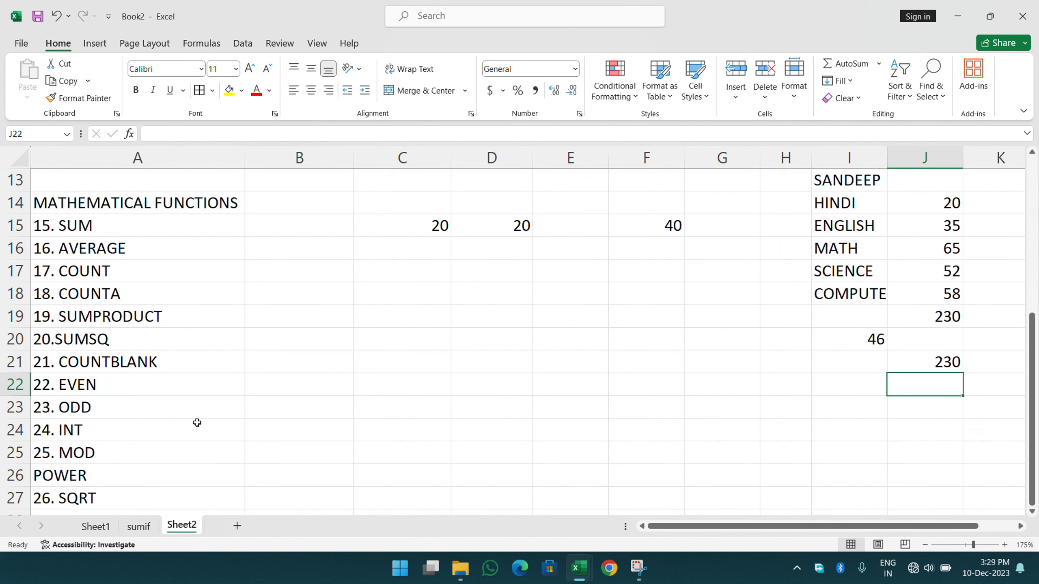
# Step: Apply all borders to the empty range B40:D48 below the function list to form a blank table
pyautogui.scroll(-4, 277, 411)
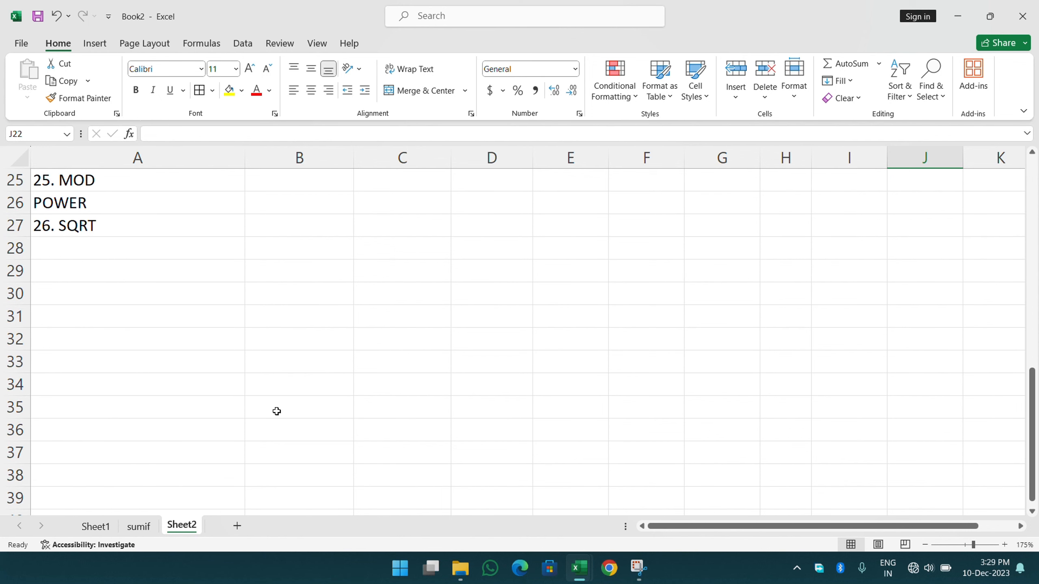
pyautogui.scroll(-4, 277, 407)
pyautogui.moveTo(304, 277); pyautogui.dragTo(433, 378)
pyautogui.scroll(1, 360, 332)
pyautogui.scroll(-1, 360, 332)
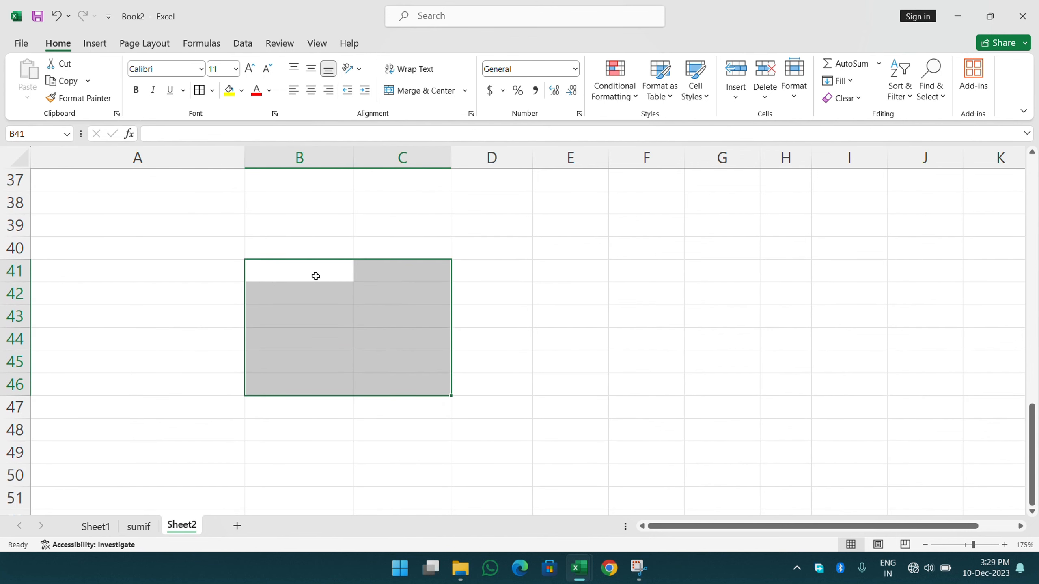
pyautogui.moveTo(315, 276); pyautogui.dragTo(568, 382)
pyautogui.moveTo(303, 242); pyautogui.dragTo(499, 428)
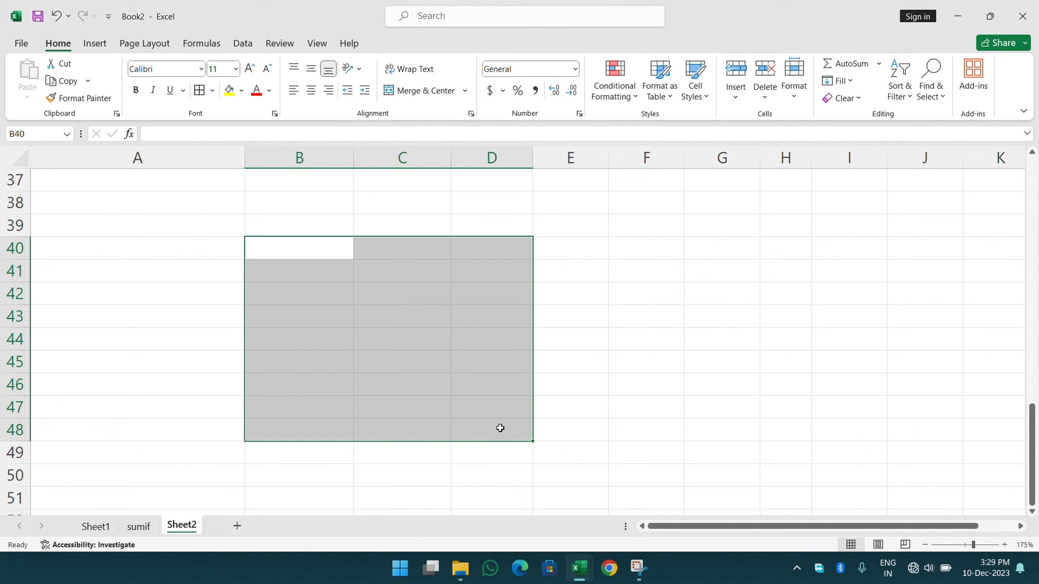
pyautogui.press('alt')
pyautogui.press('h')
pyautogui.press('b')
pyautogui.press('a')
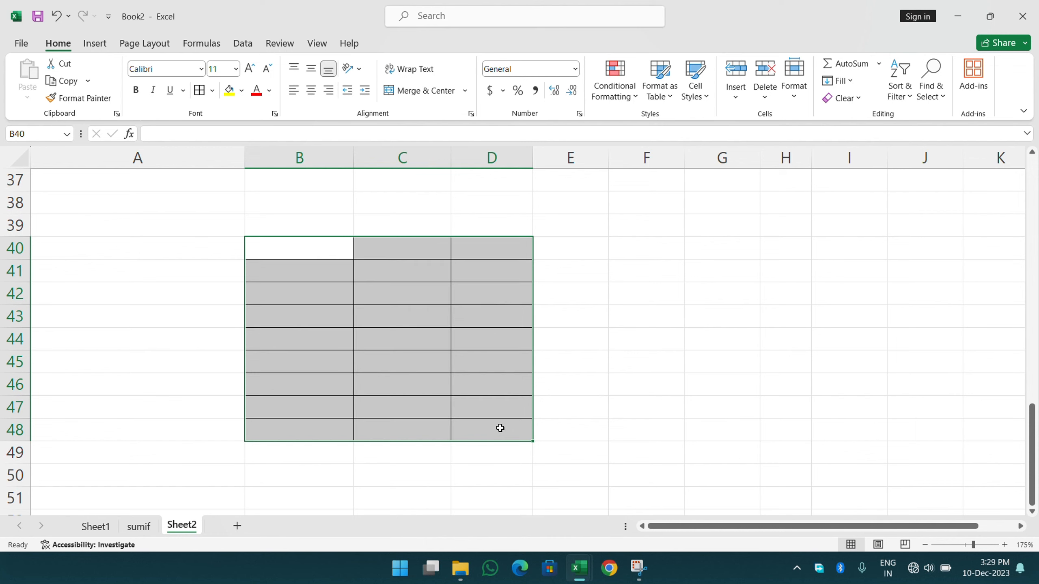
# Step: Fill column B of the bordered table with sample text: A in B40, DFD in B42 and a first name in B45
pyautogui.click(311, 254)
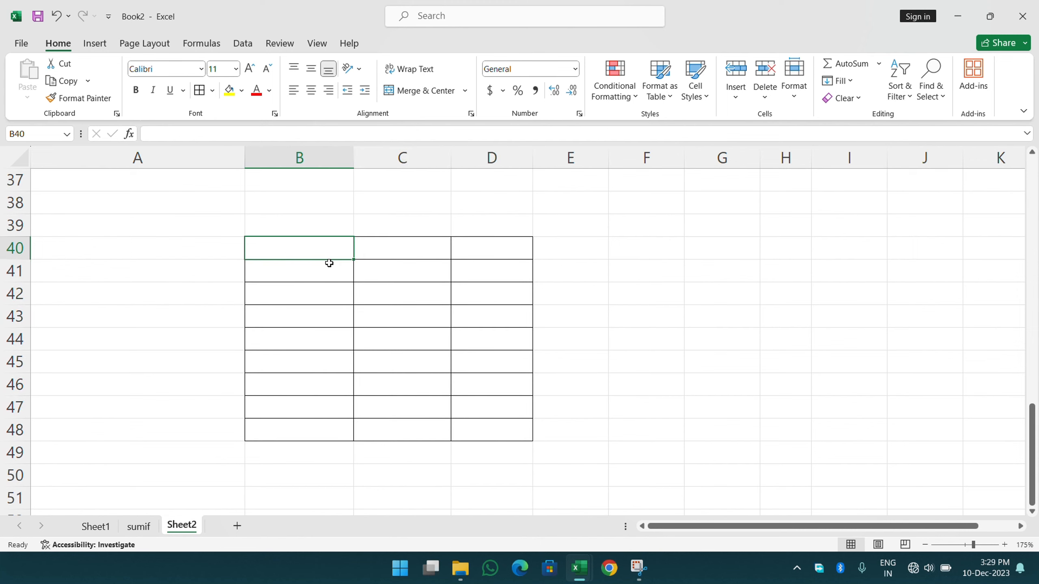
pyautogui.write('A')
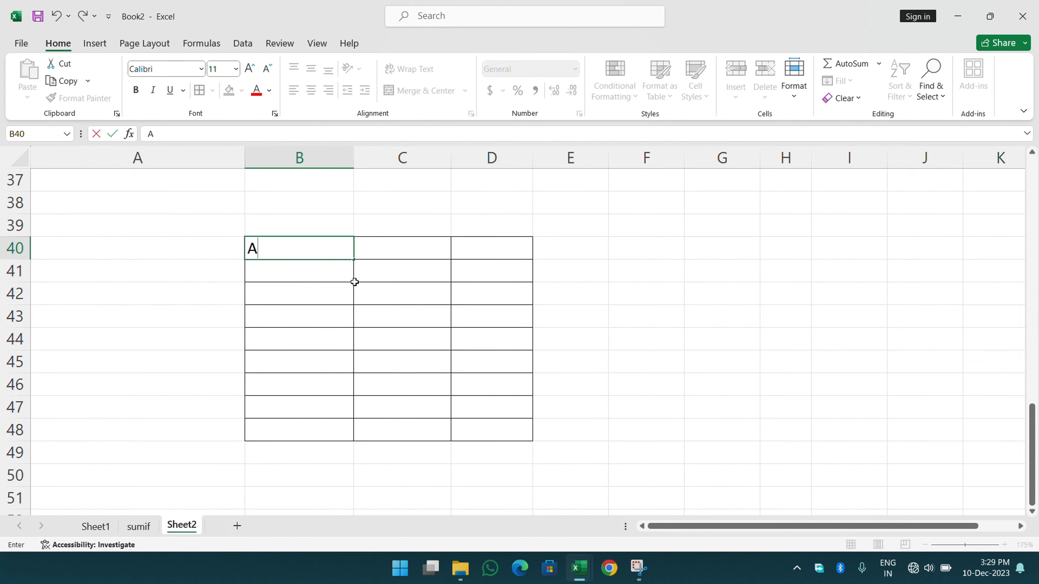
pyautogui.click(325, 298)
pyautogui.write('DFD')
pyautogui.click(301, 367)
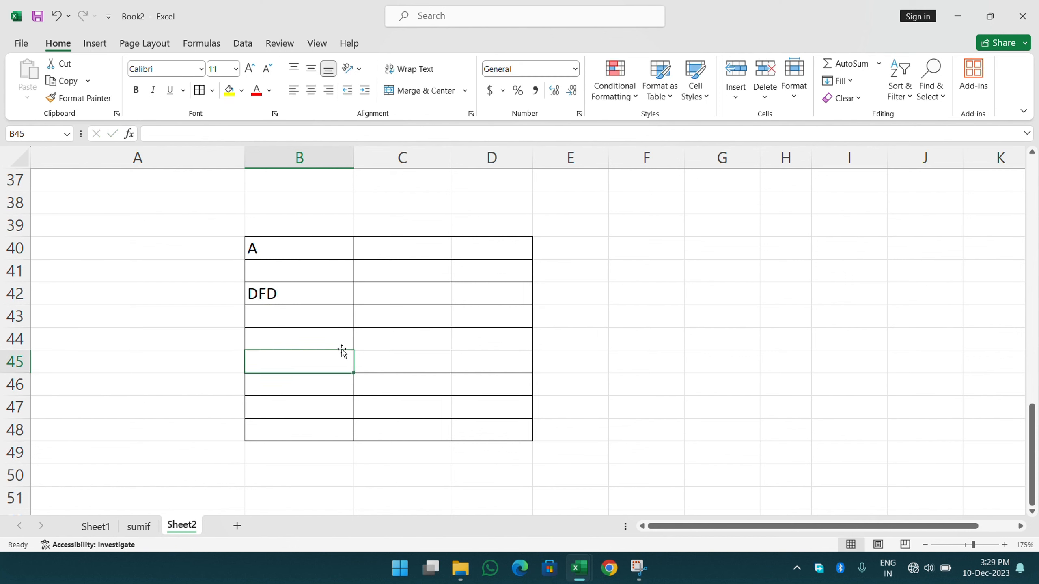
pyautogui.write('SONU')
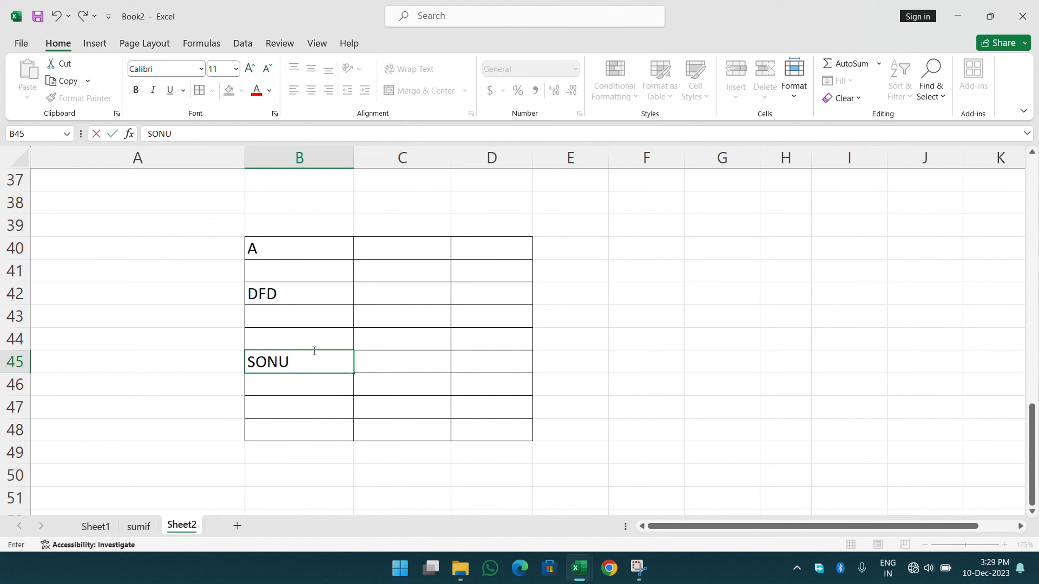
# Step: Enter sample numbers in the table: 2 in C42, D42, C44 and D45, and 22 in C46
pyautogui.click(401, 303)
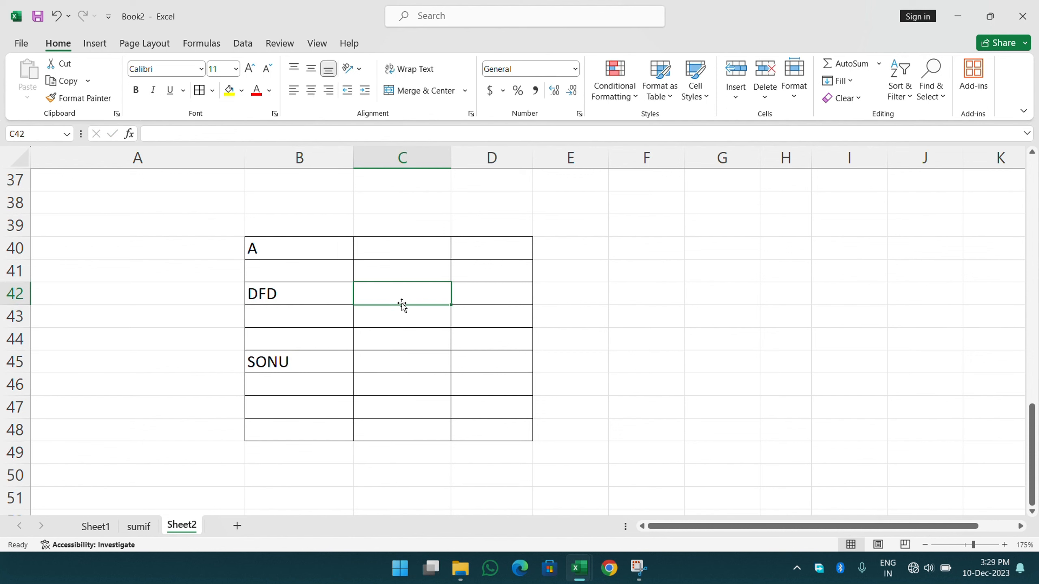
pyautogui.write('2')
pyautogui.click(457, 297)
pyautogui.write('2')
pyautogui.click(436, 378)
pyautogui.write('22')
pyautogui.click(406, 341)
pyautogui.write('2')
pyautogui.click(448, 390)
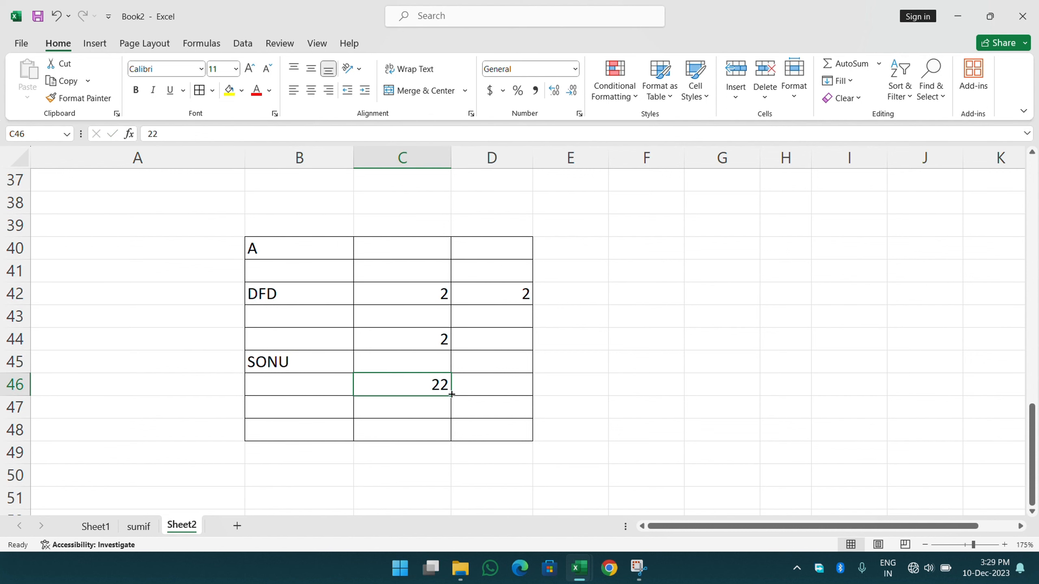
pyautogui.click(477, 405)
pyautogui.click(491, 364)
pyautogui.write('2')
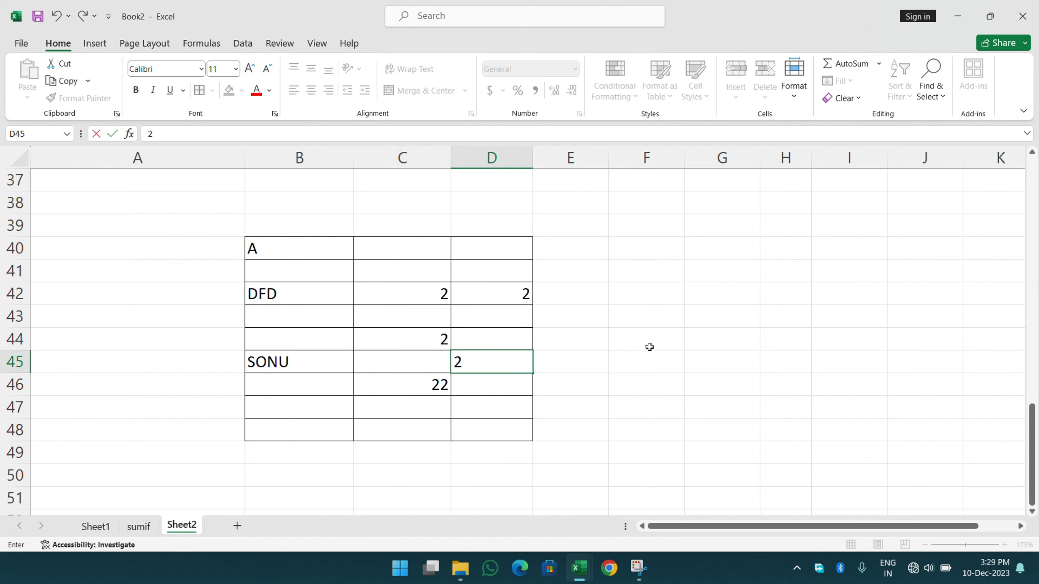
# Step: Add the headings COUNT in cell F40 and COUNTBLANK in cell G40 beside the table
pyautogui.click(668, 262)
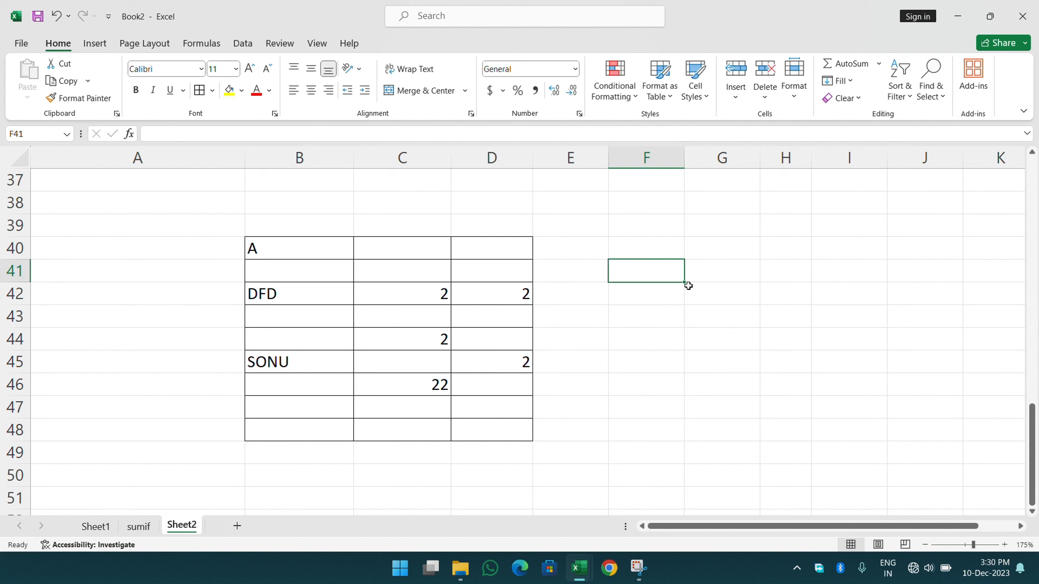
pyautogui.press('Up')
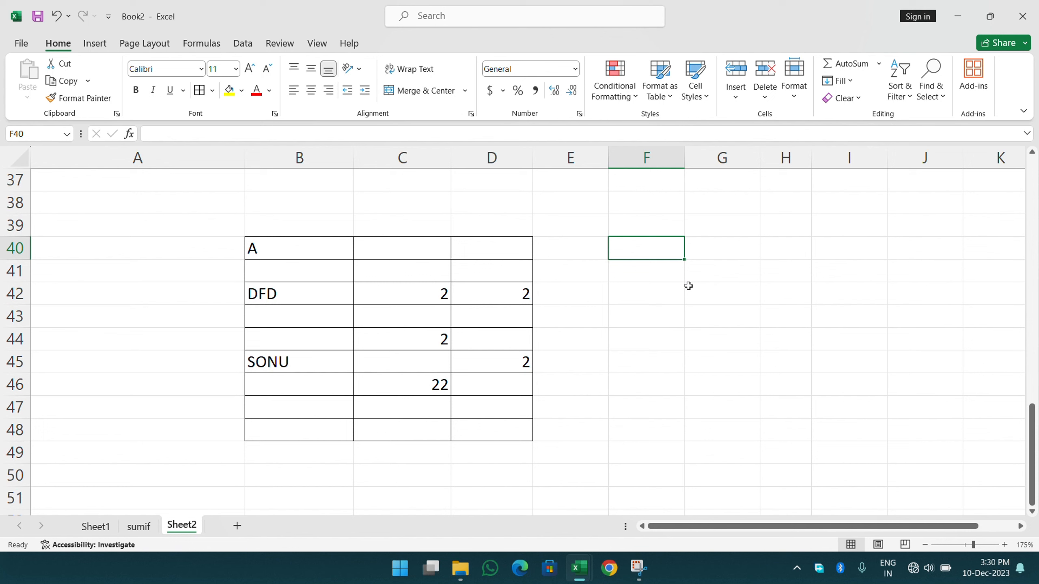
pyautogui.write('COUNT')
pyautogui.press('Tab')
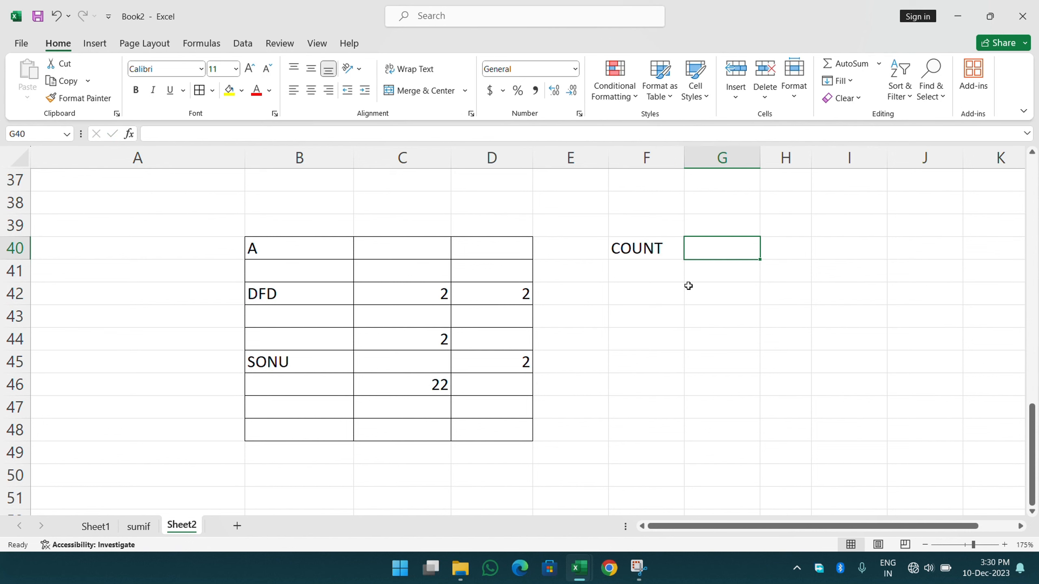
pyautogui.write('COUNTB')
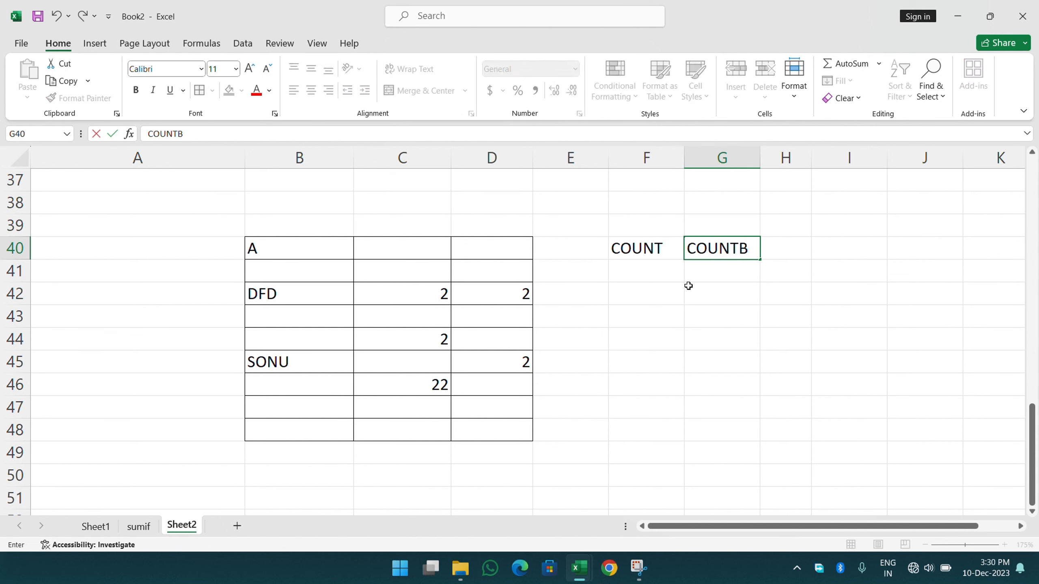
pyautogui.write('LACK')
pyautogui.press('Tab')
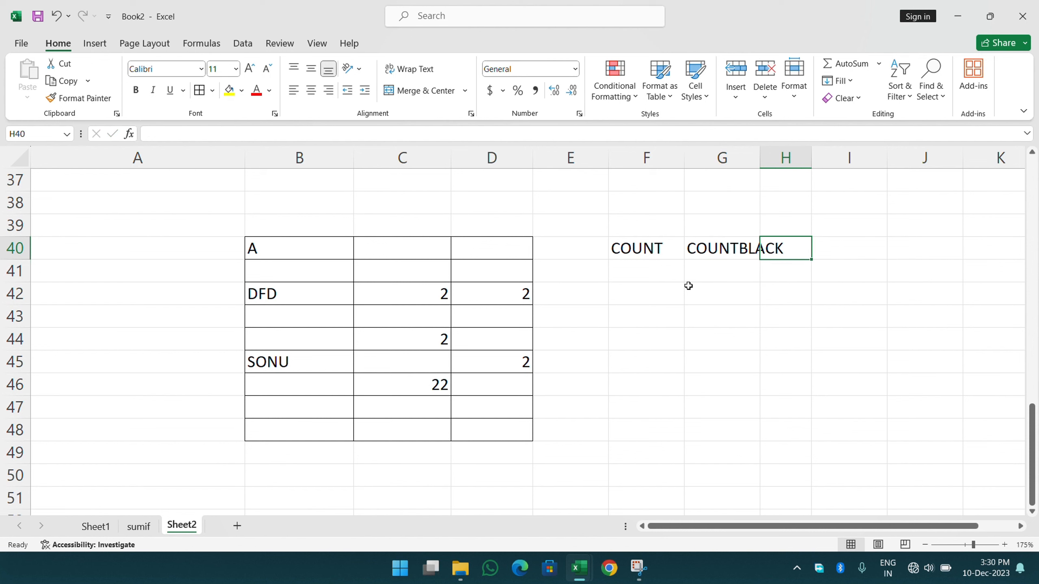
pyautogui.hotkey('shift', 'Tab')
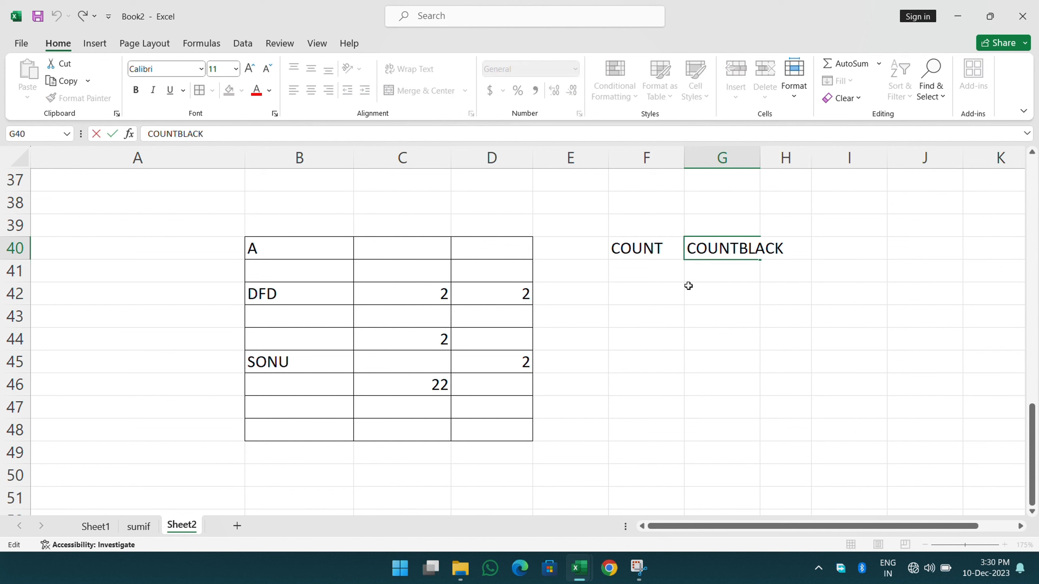
pyautogui.press('BackSpace')
pyautogui.click(449, 21)
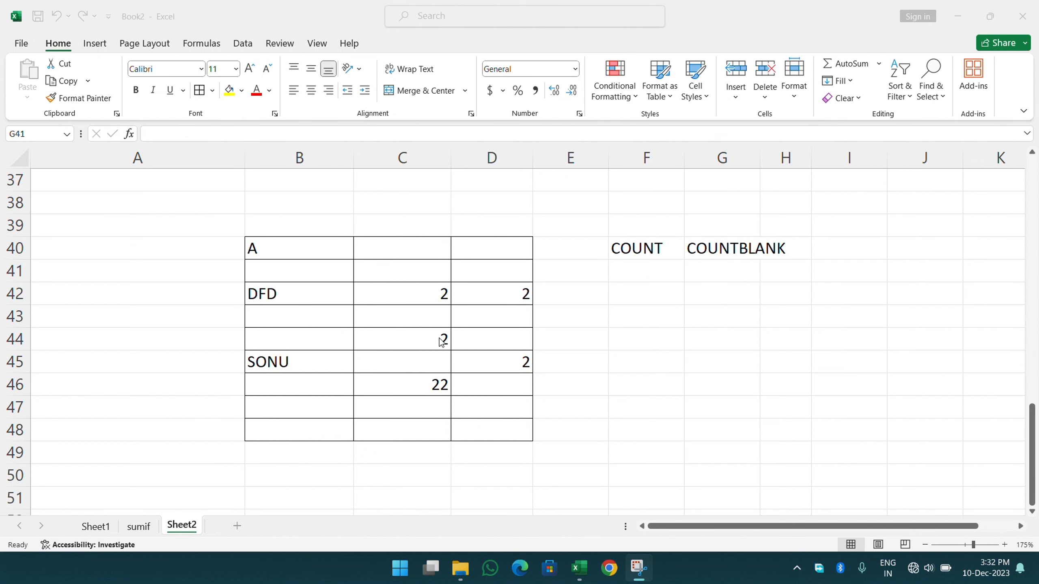
pyautogui.press('Return')
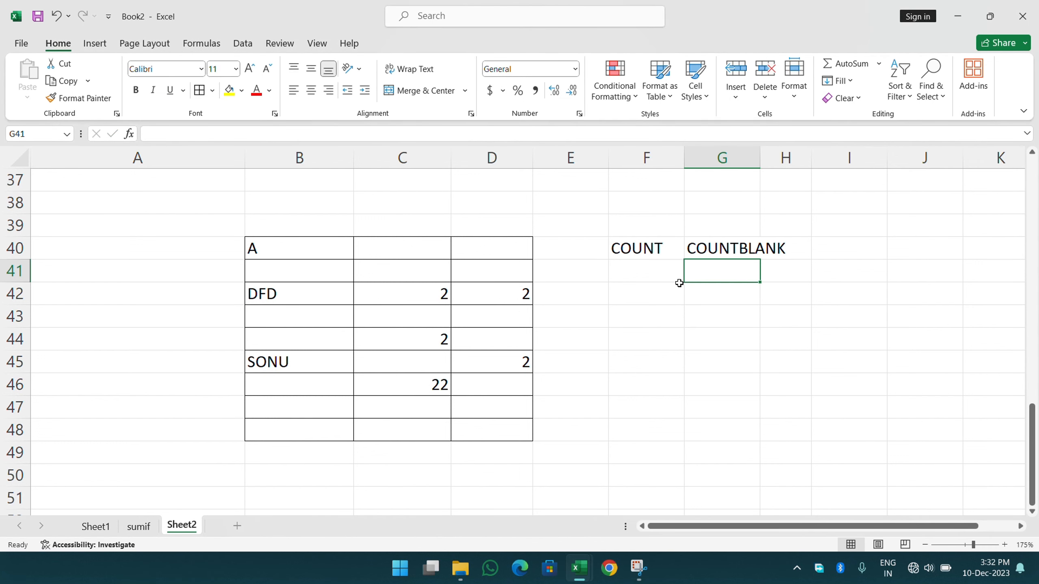
# Step: Add the heading COUNTA in cell I40
pyautogui.click(828, 248)
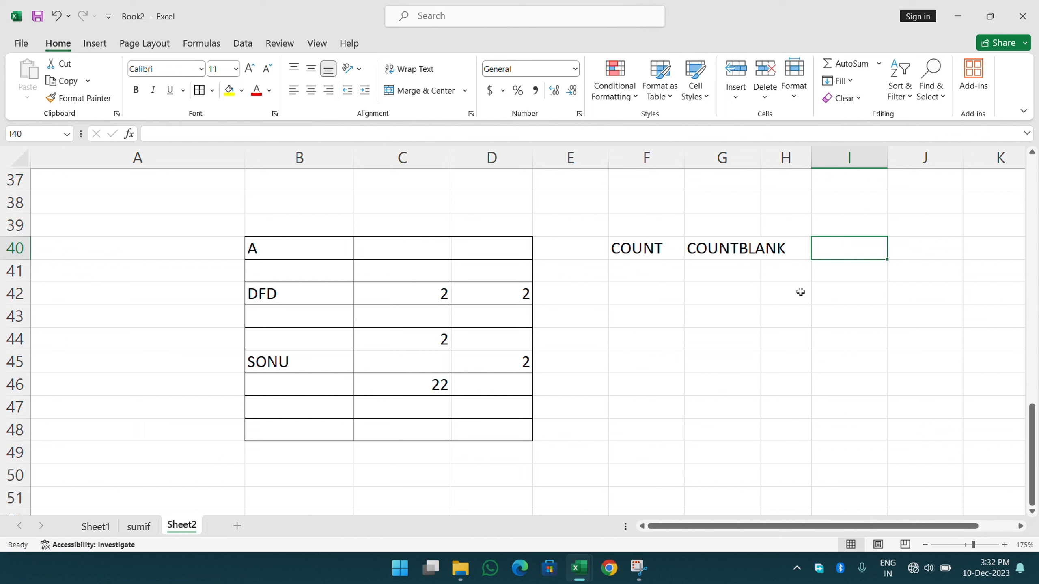
pyautogui.write('COUNTA')
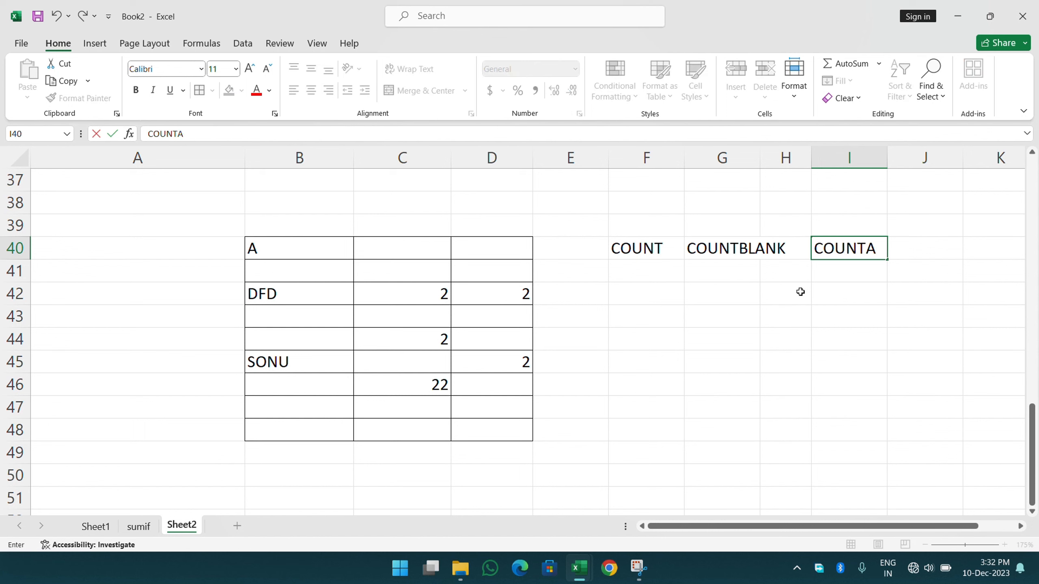
pyautogui.press('Return')
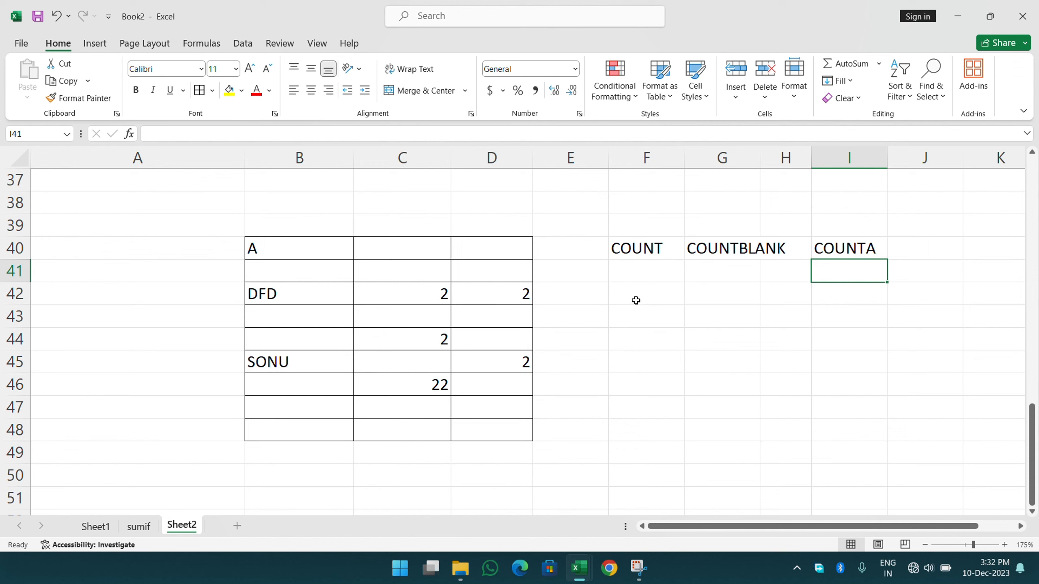
# Step: Count the table's numeric cells in F41 with the formula =COUNT(B40:D48), and go through the numbers it counts
pyautogui.click(630, 279)
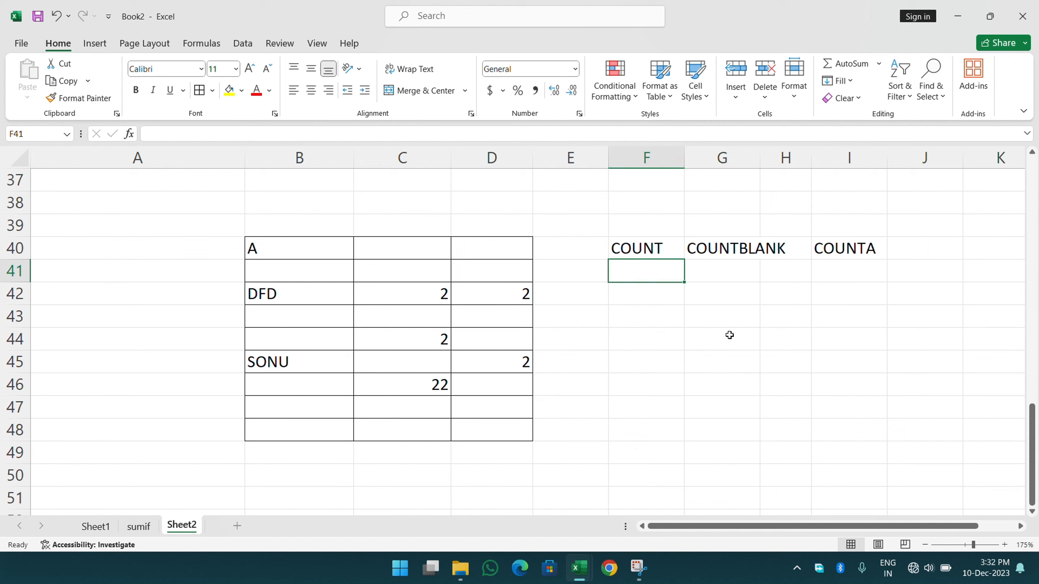
pyautogui.write('=COUNT(')
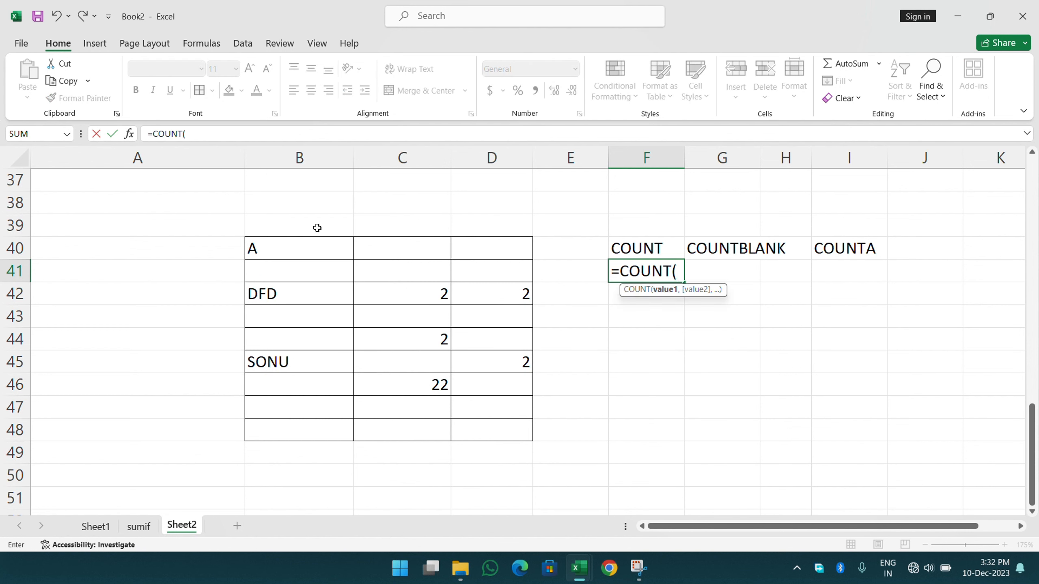
pyautogui.moveTo(284, 244); pyautogui.dragTo(512, 429)
pyautogui.write(')')
pyautogui.press('Return')
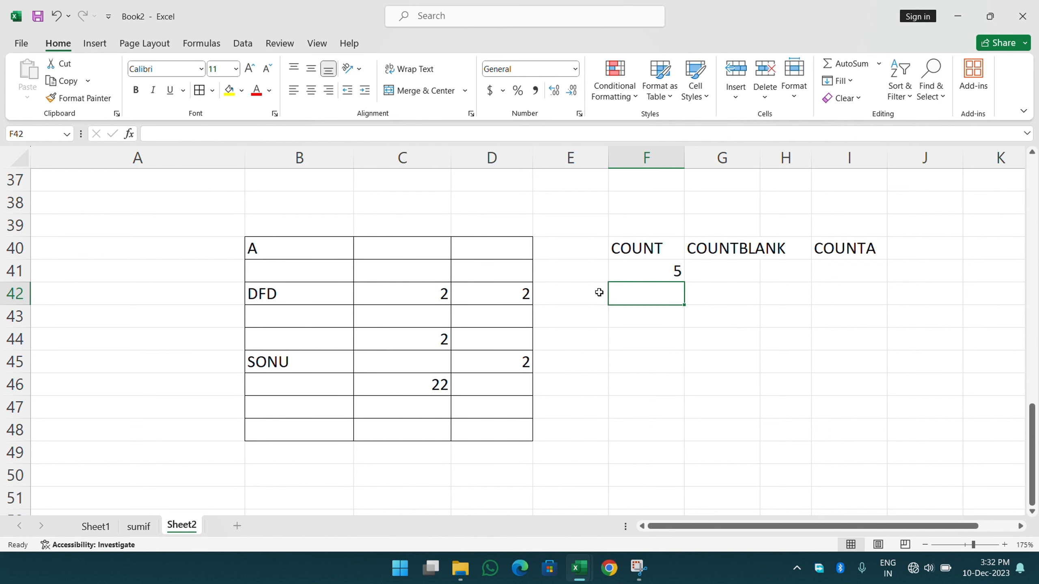
pyautogui.click(432, 298)
pyautogui.click(429, 339)
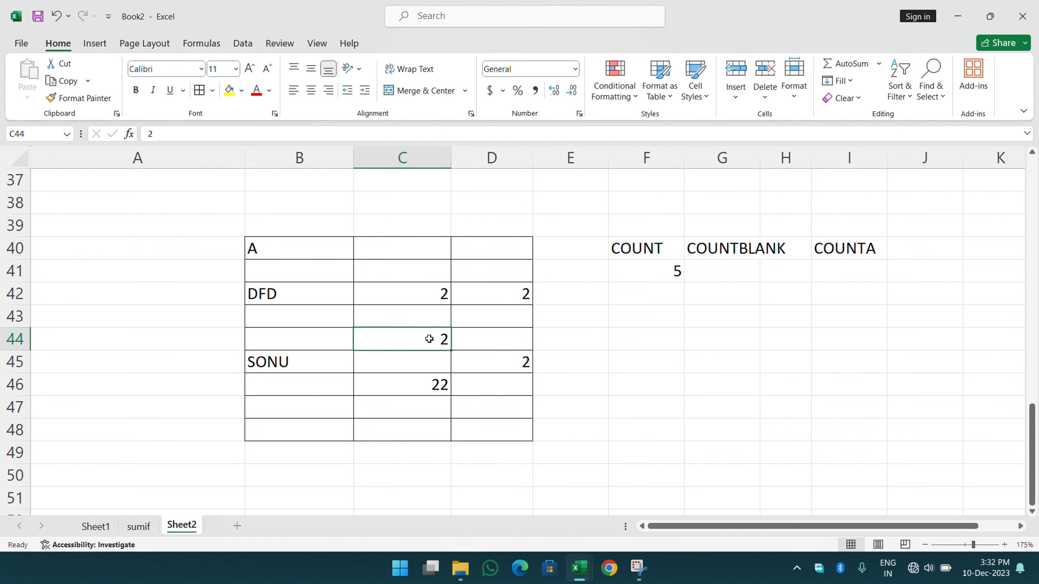
pyautogui.click(426, 385)
pyautogui.click(505, 361)
pyautogui.click(508, 291)
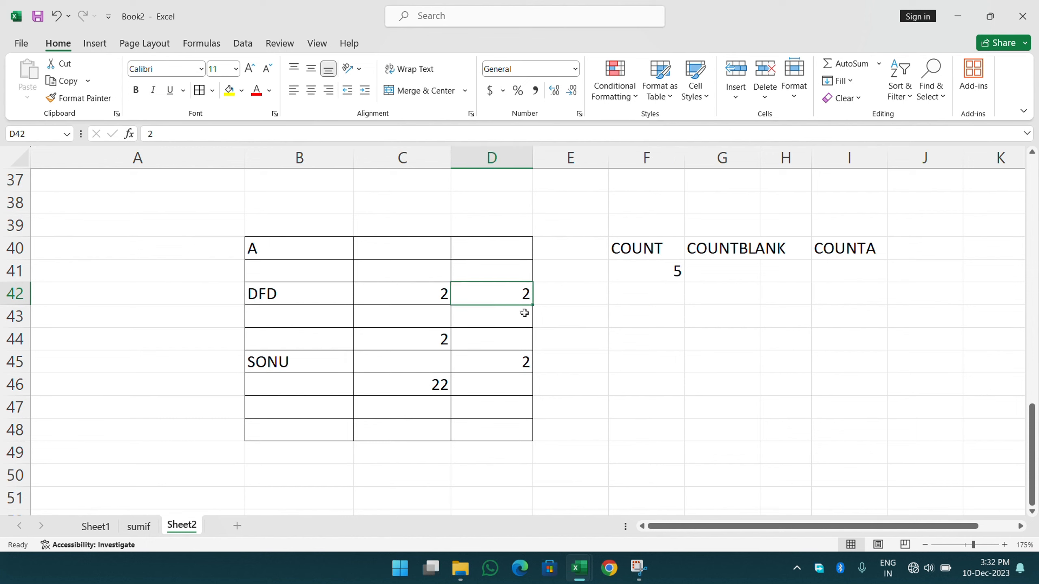
# Step: Enter the note ONLU NUMBERS in cell F43 and widen column F to fit the text
pyautogui.click(742, 280)
pyautogui.click(668, 315)
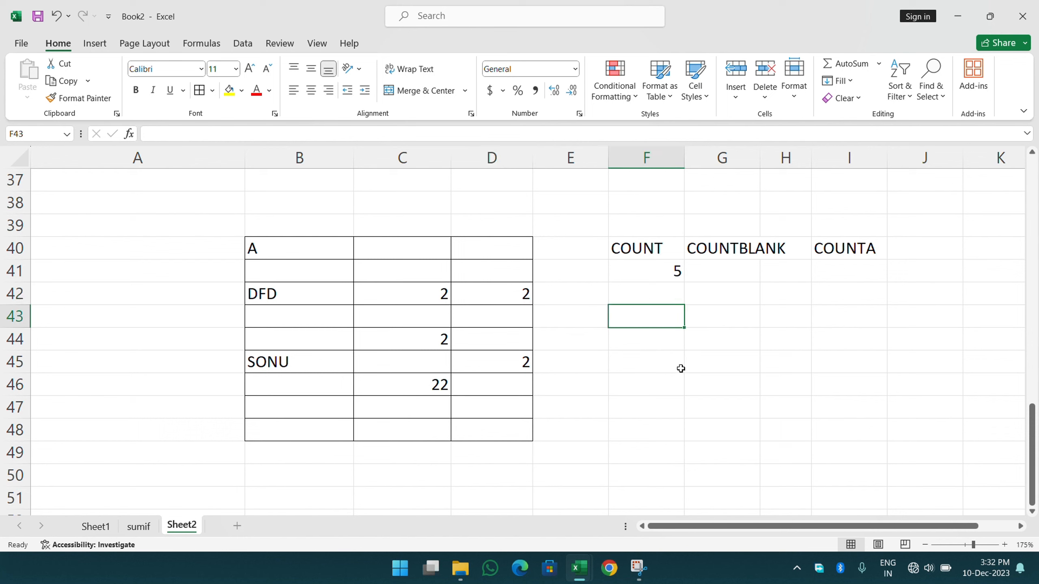
pyautogui.write('ONM')
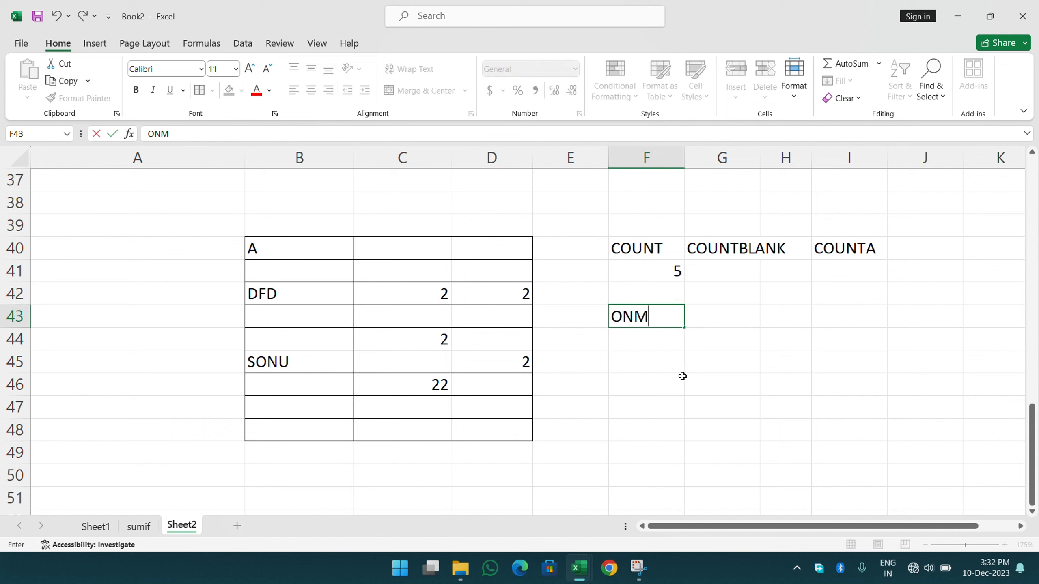
pyautogui.press('BackSpace')
pyautogui.write('LU NU')
pyautogui.write(',')
pyautogui.write('MBER')
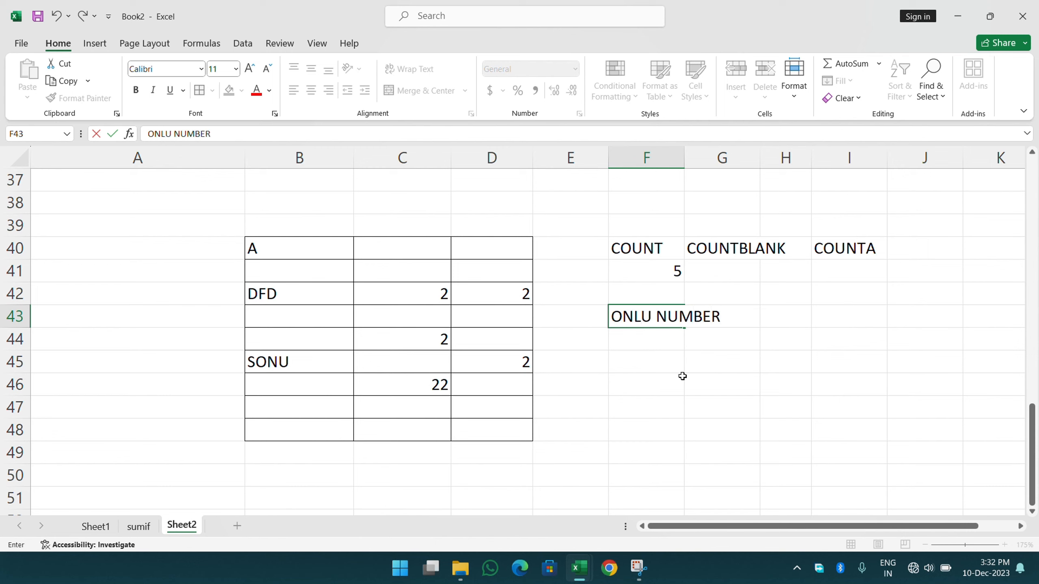
pyautogui.write('S')
pyautogui.press('Return')
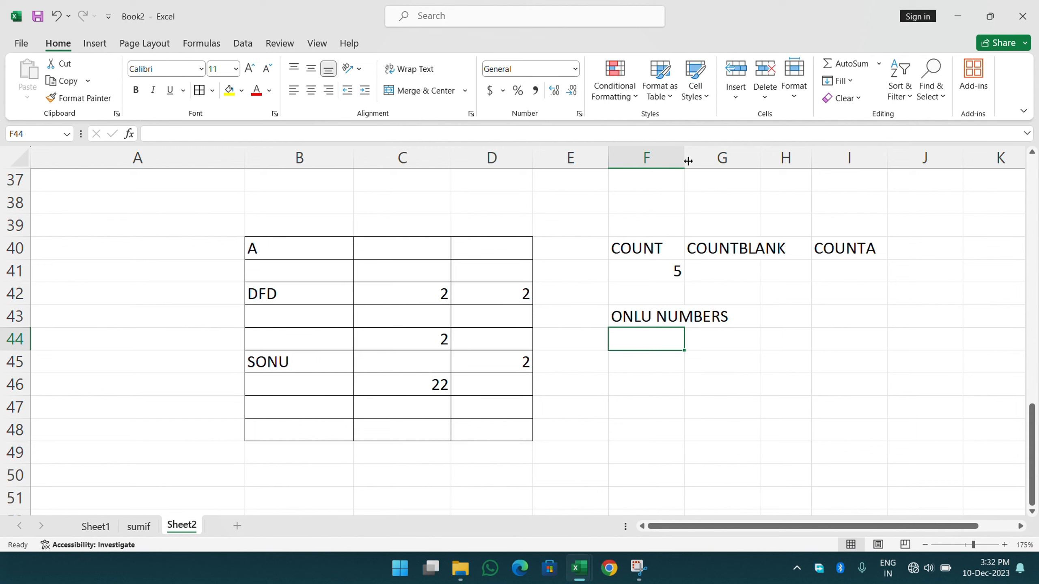
pyautogui.moveTo(688, 161); pyautogui.dragTo(746, 161)
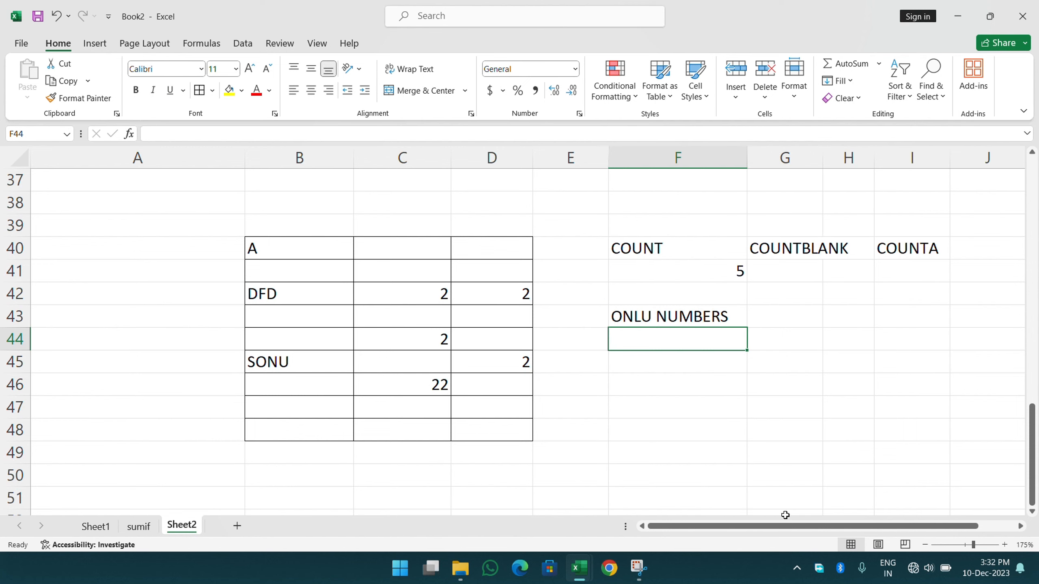
pyautogui.moveTo(782, 526); pyautogui.dragTo(815, 526)
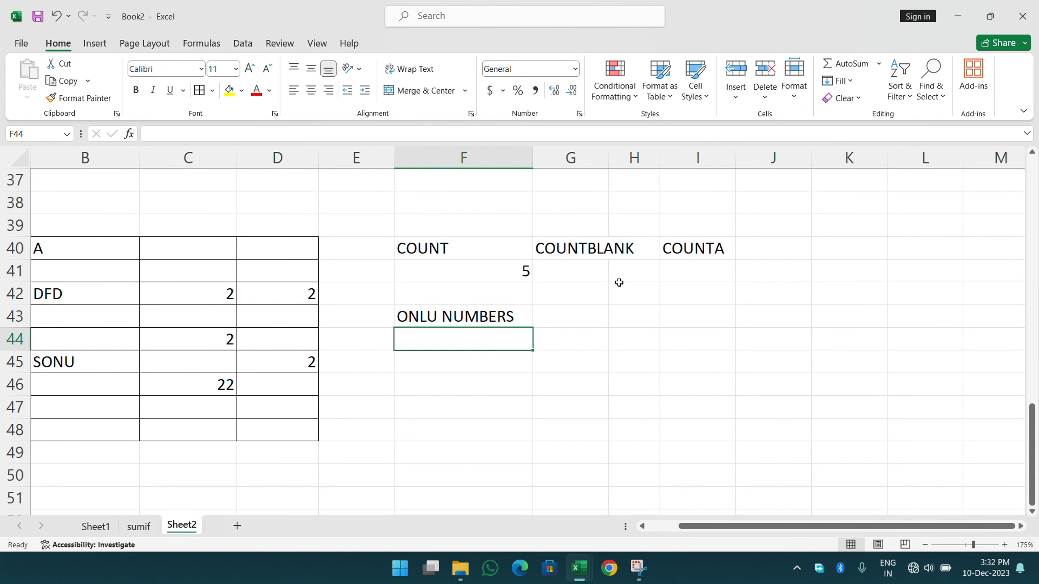
pyautogui.moveTo(720, 526)
pyautogui.mouseDown()
pyautogui.moveTo(713, 532)
pyautogui.moveTo(722, 530)
pyautogui.mouseUp()
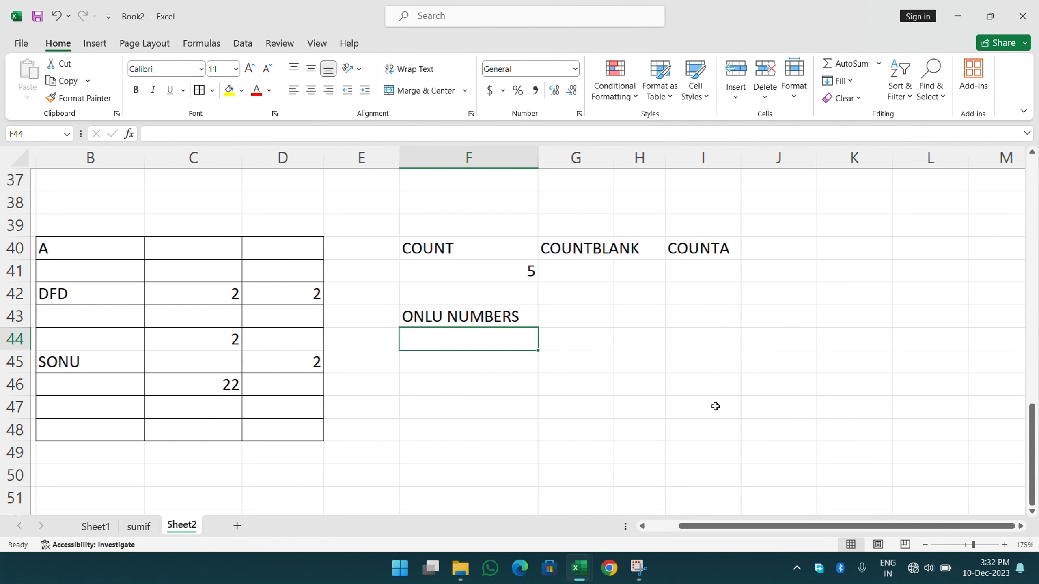
pyautogui.click(641, 526)
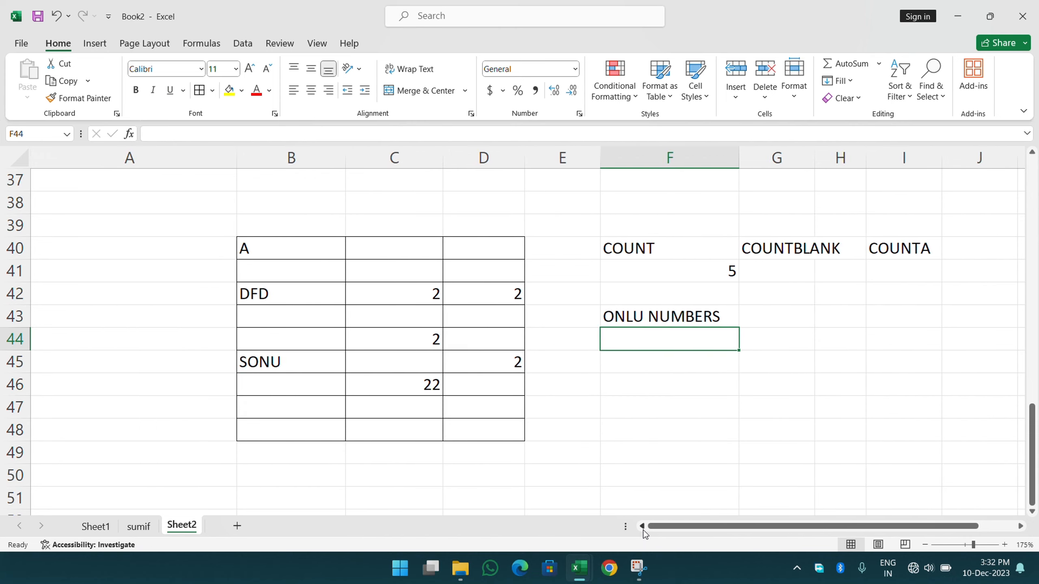
# Step: Count the table's empty cells in G41 with the formula =COUNTBLANK(B40:D48), and check the range it covers
pyautogui.click(797, 275)
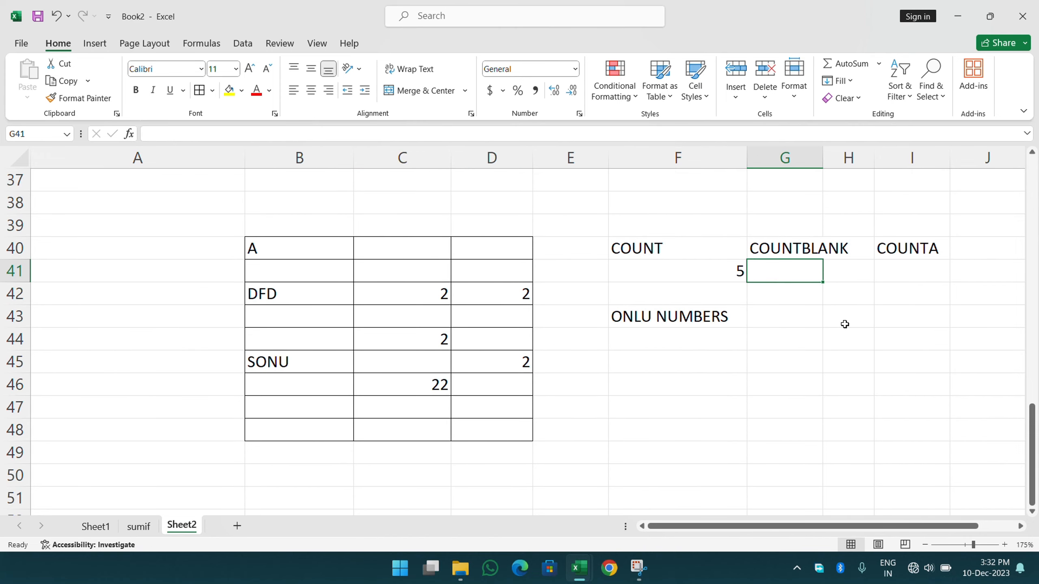
pyautogui.write('=COU')
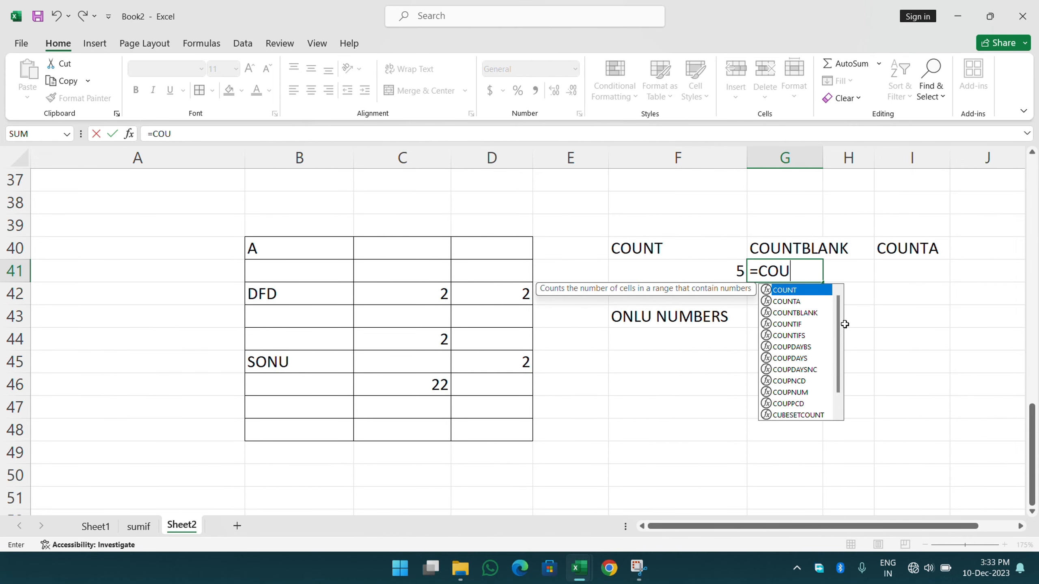
pyautogui.write('NTBL')
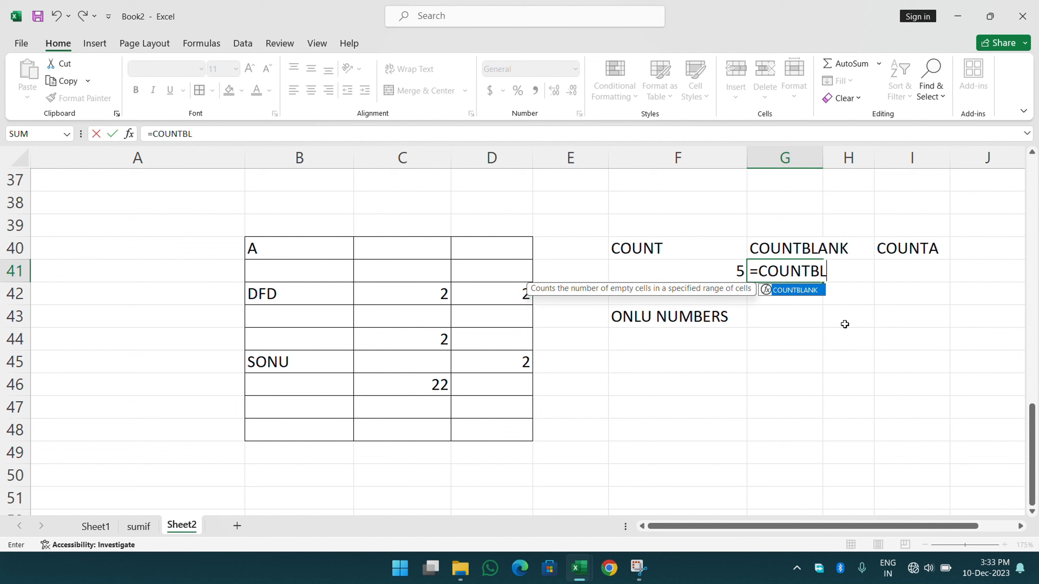
pyautogui.press('Tab')
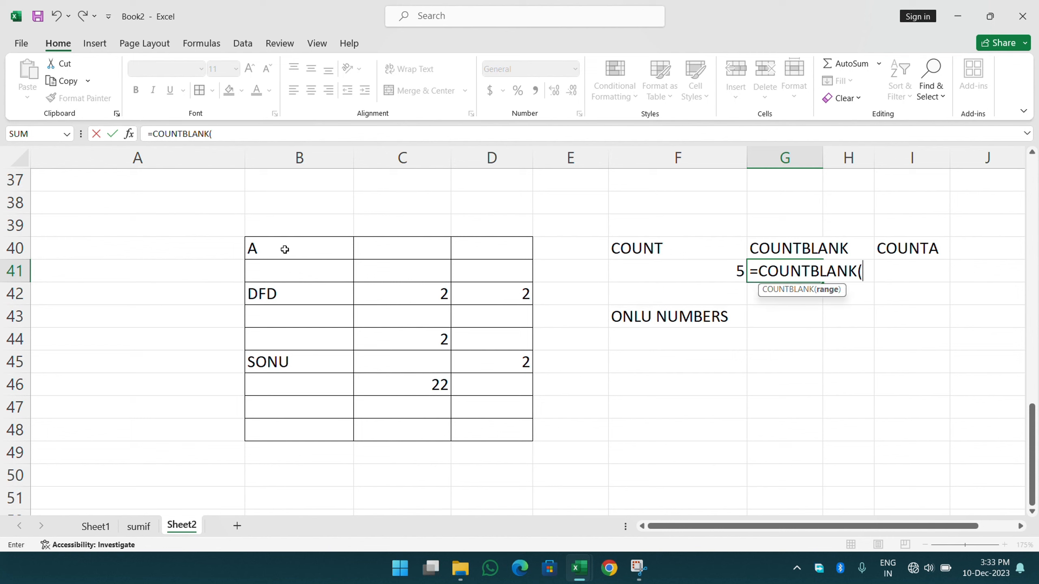
pyautogui.moveTo(284, 249); pyautogui.dragTo(485, 422)
pyautogui.write(')')
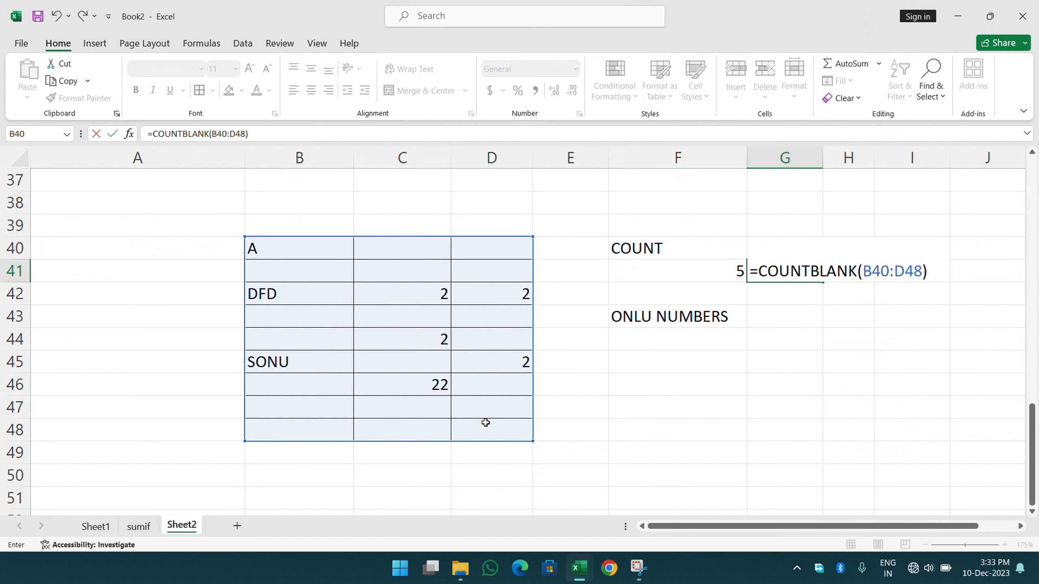
pyautogui.press('Return')
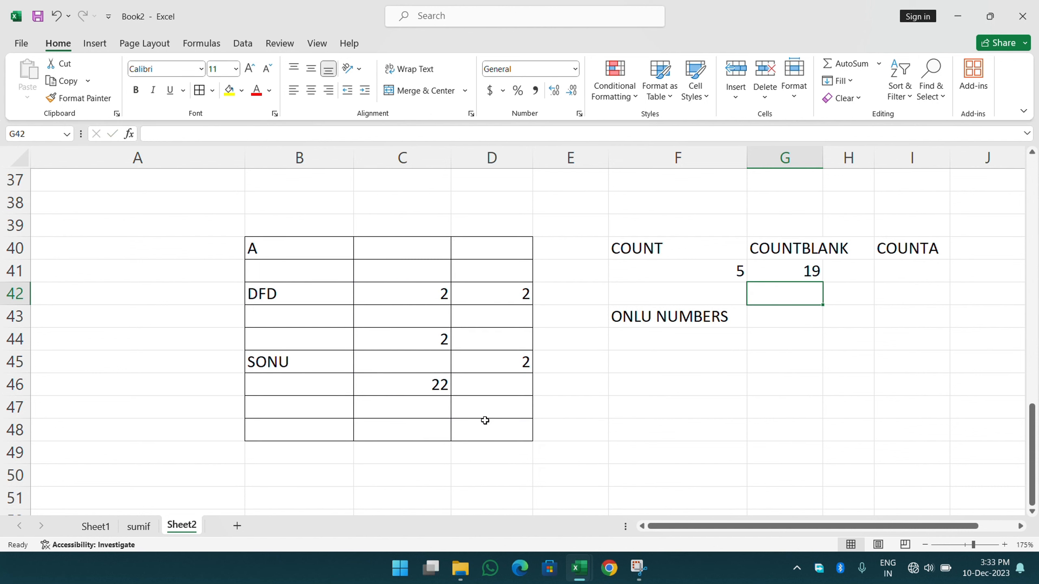
pyautogui.click(800, 273)
pyautogui.doubleClick(800, 270)
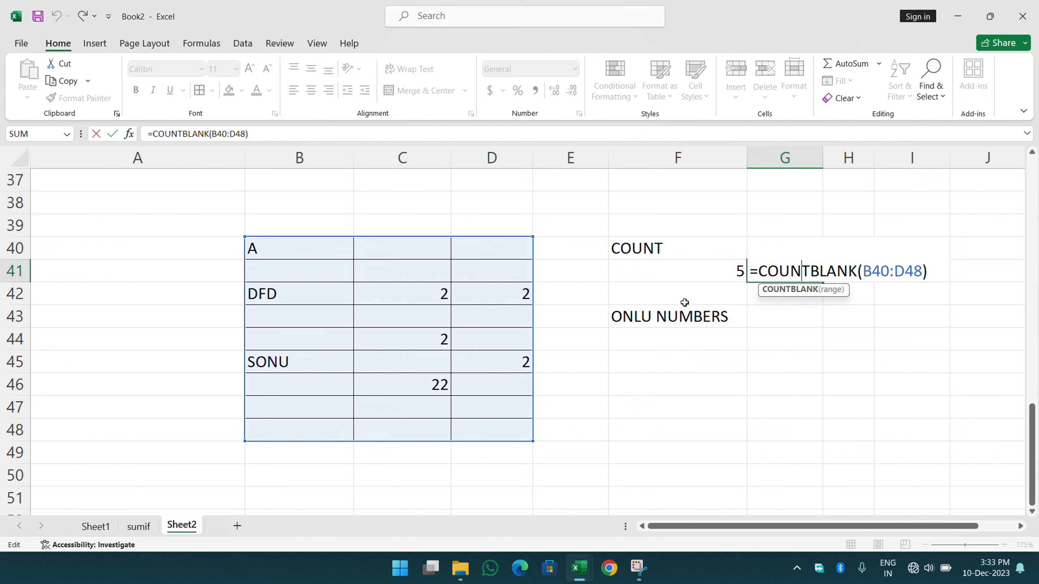
pyautogui.press('Return')
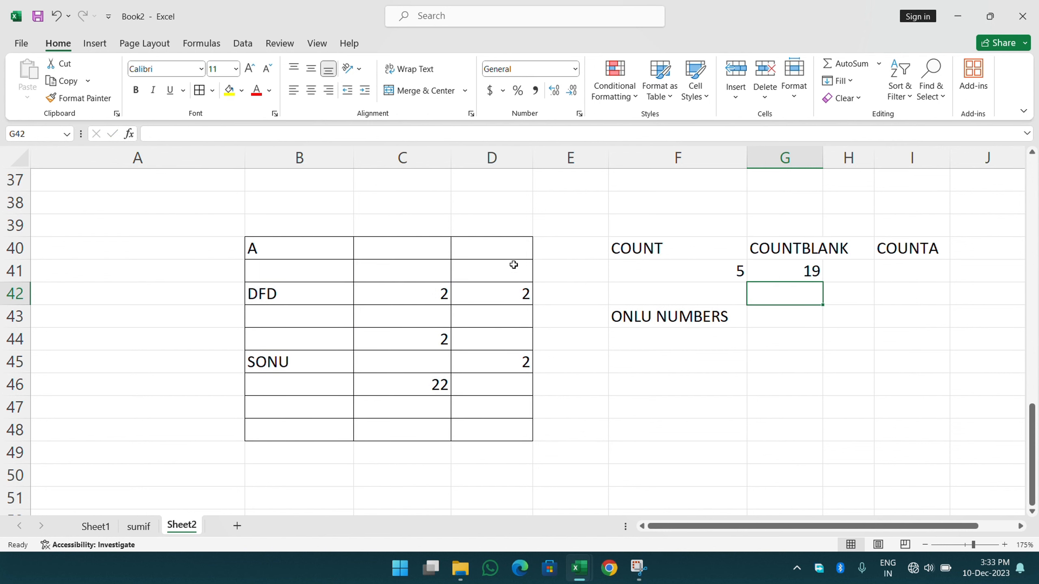
# Step: Enter 2 in the table's empty cell D40 to test the count formulas
pyautogui.click(456, 242)
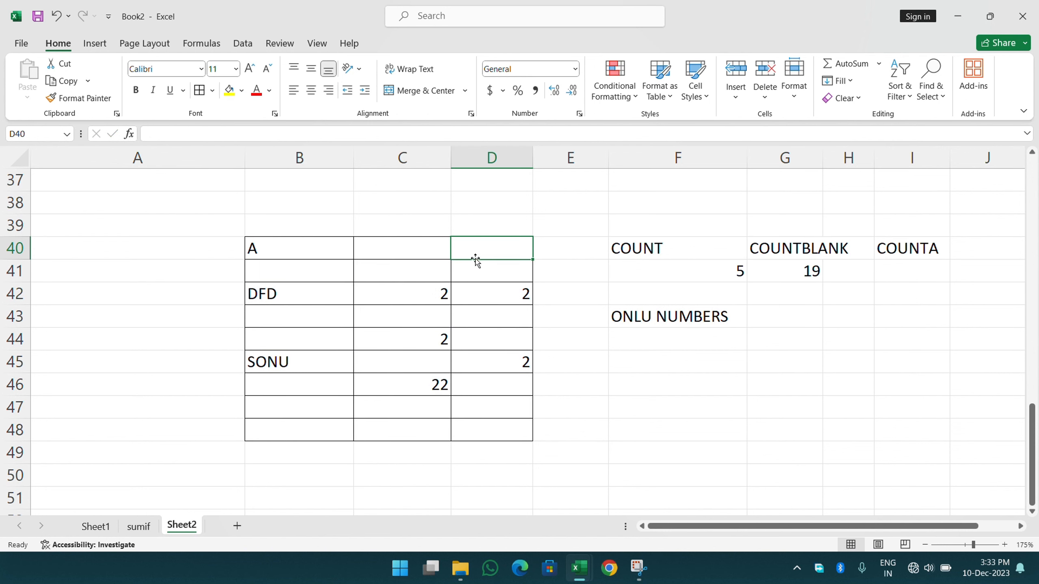
pyautogui.write('2')
pyautogui.press('Return')
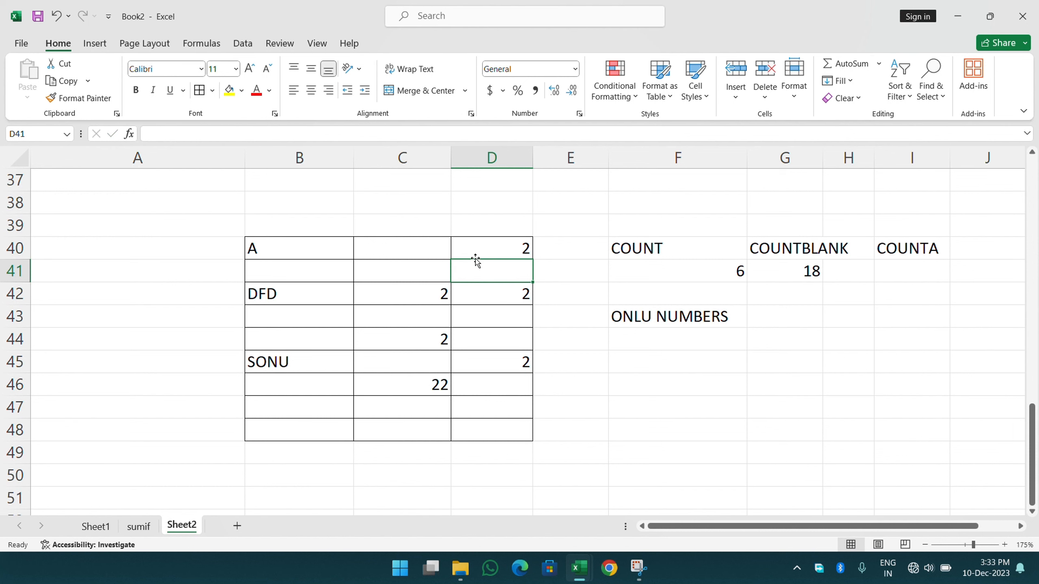
# Step: Count the table's non-empty cells in I41 with the formula =COUNTA(B40:D48), and check the range it covers
pyautogui.click(890, 272)
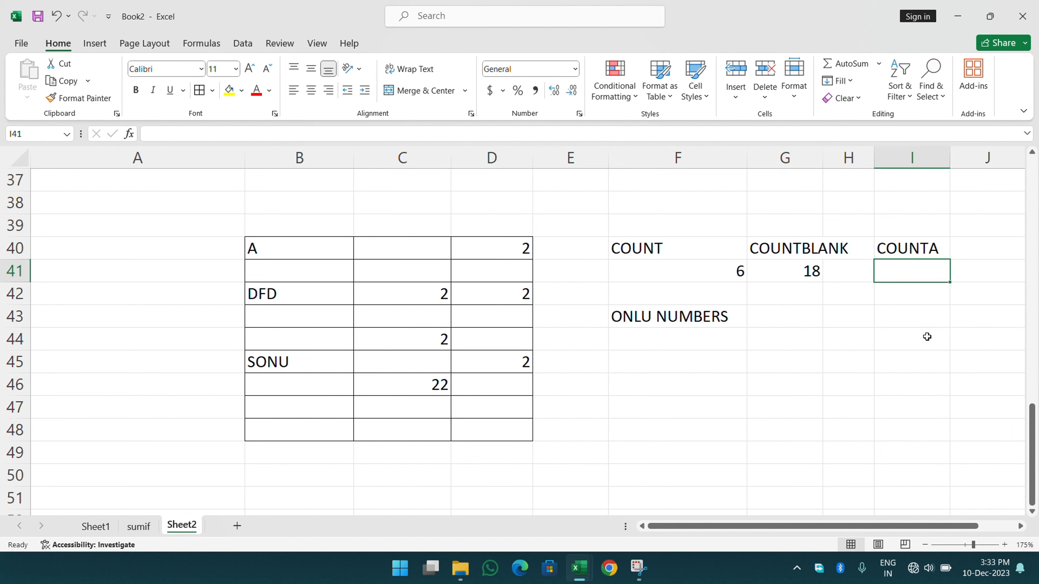
pyautogui.write('=C')
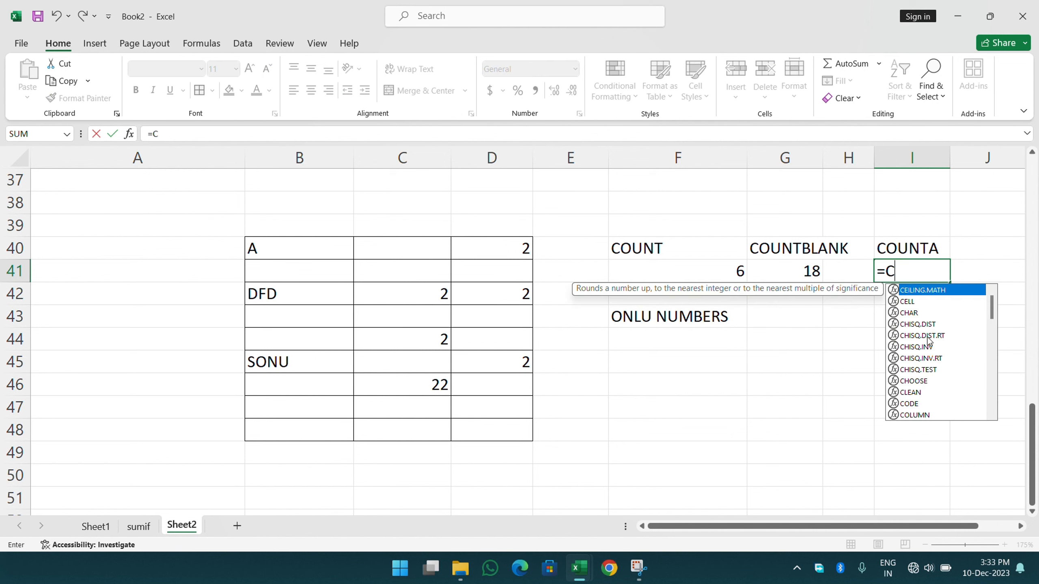
pyautogui.write('OUNT')
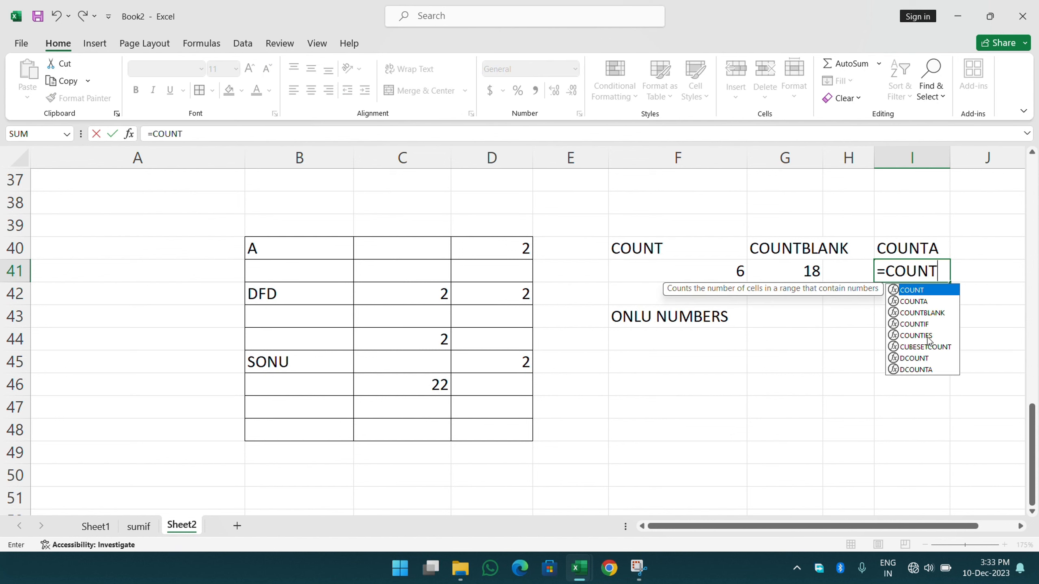
pyautogui.write('A(')
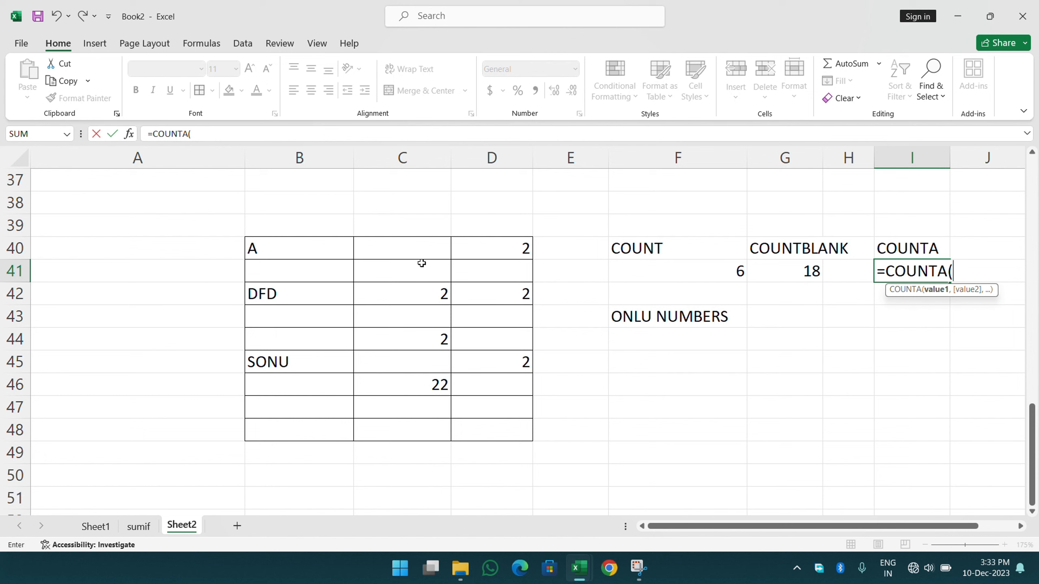
pyautogui.moveTo(299, 246); pyautogui.dragTo(516, 426)
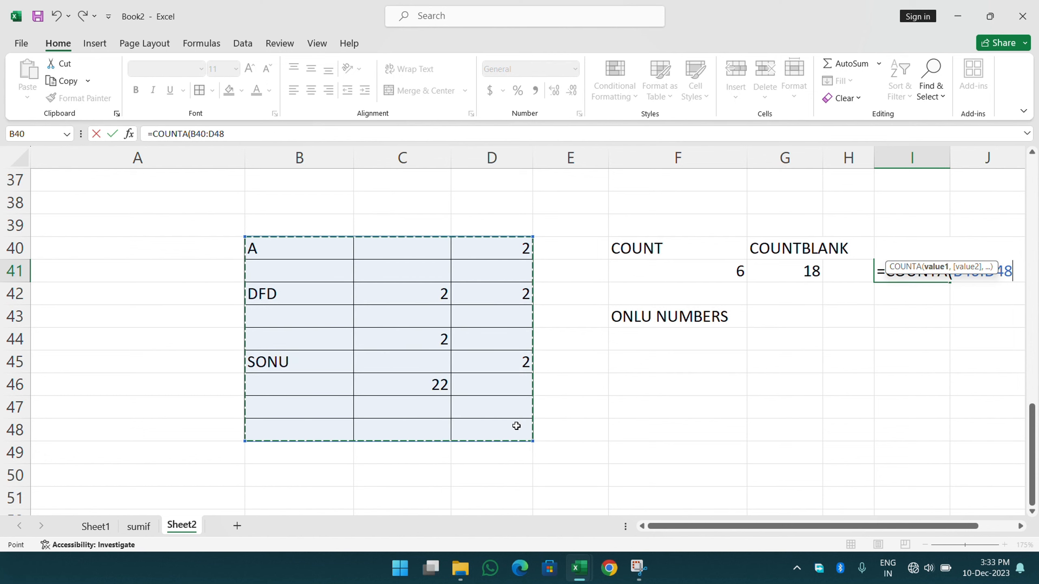
pyautogui.write(')')
pyautogui.press('Return')
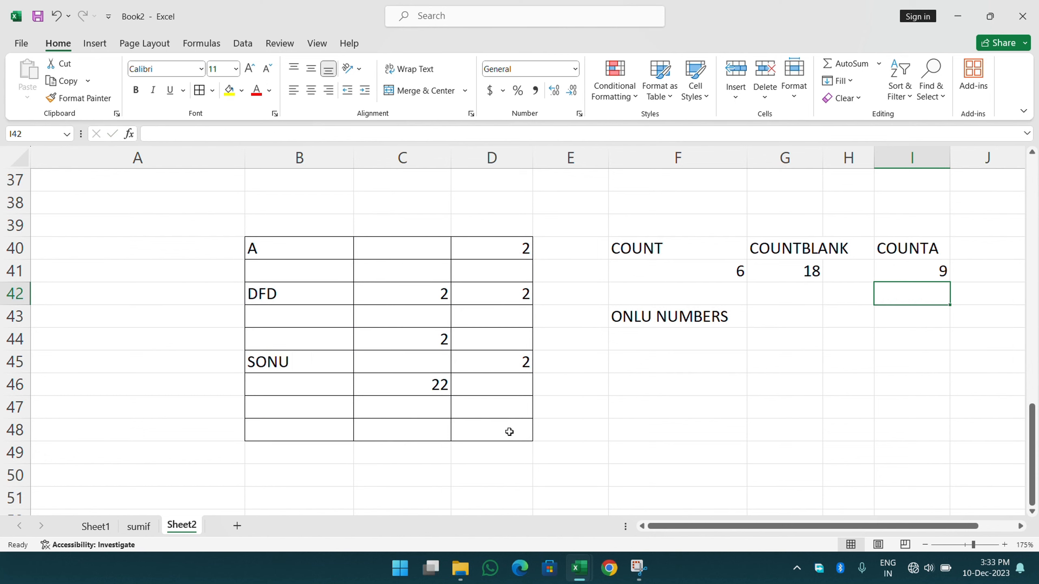
pyautogui.click(895, 263)
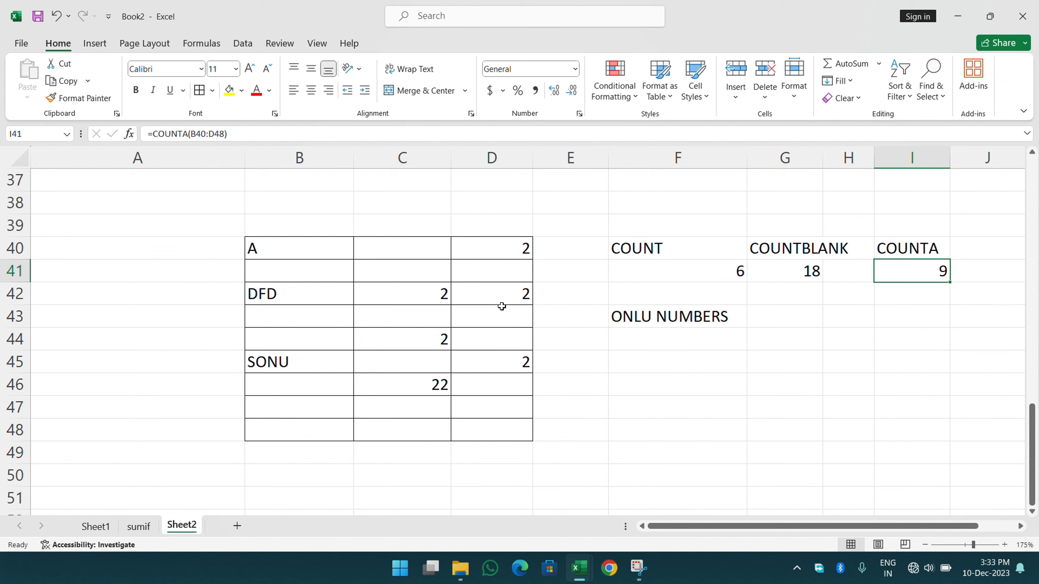
pyautogui.doubleClick(899, 266)
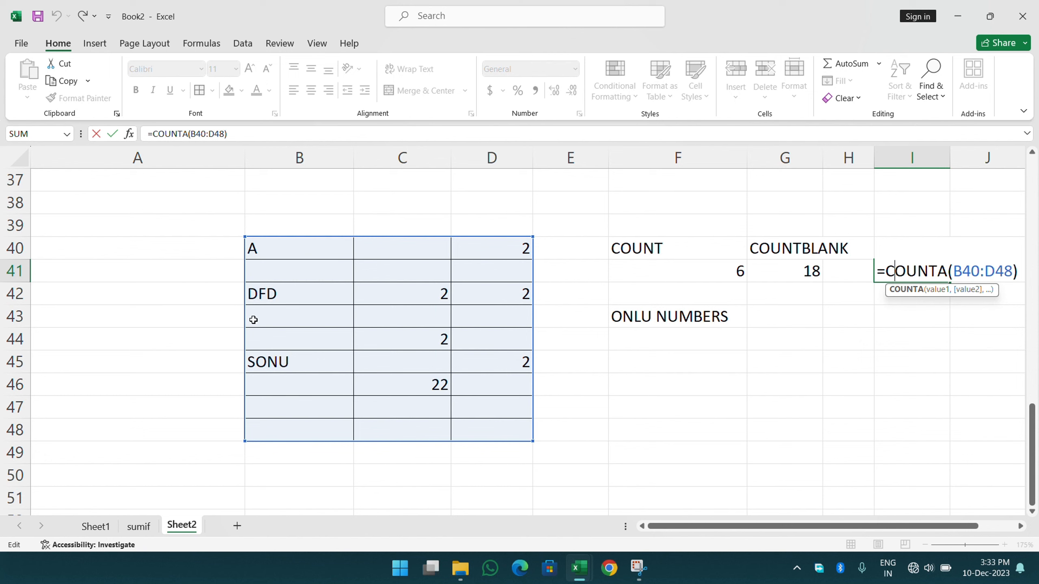
pyautogui.press('Return')
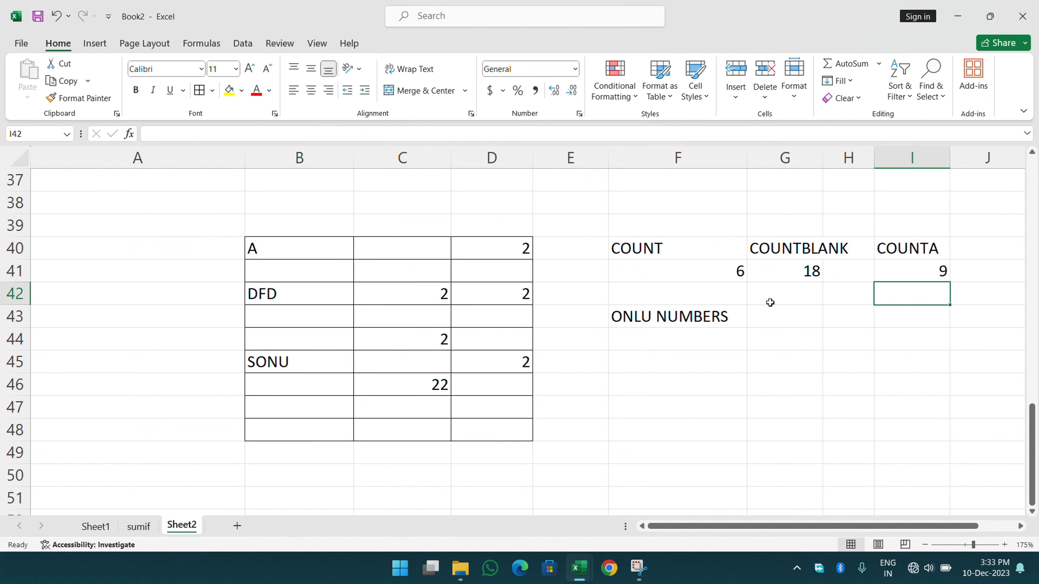
# Step: Enter the note NUM + TEXT in cell I44 below the COUNTA result
pyautogui.click(905, 347)
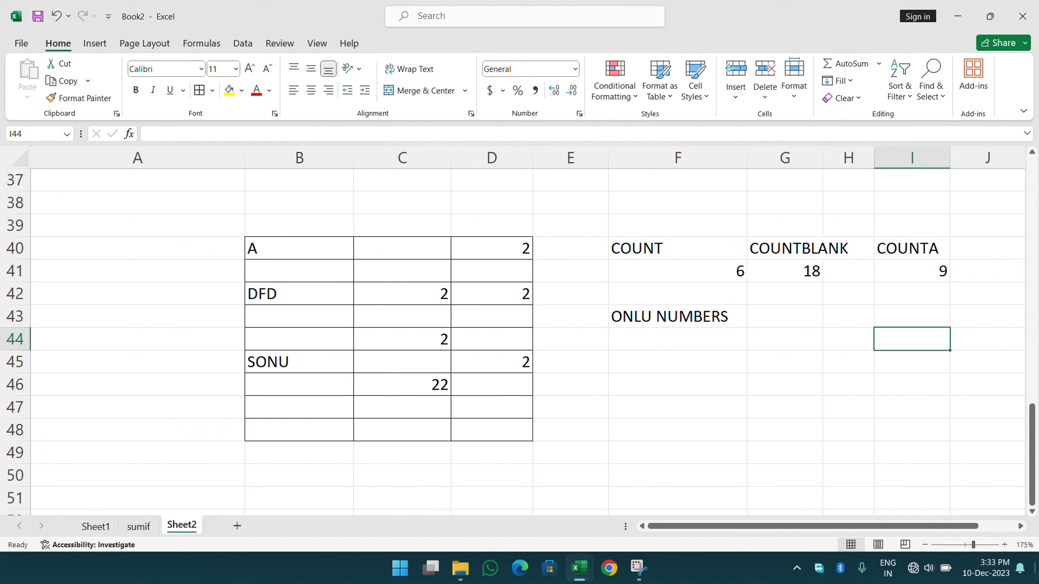
pyautogui.write('NUM')
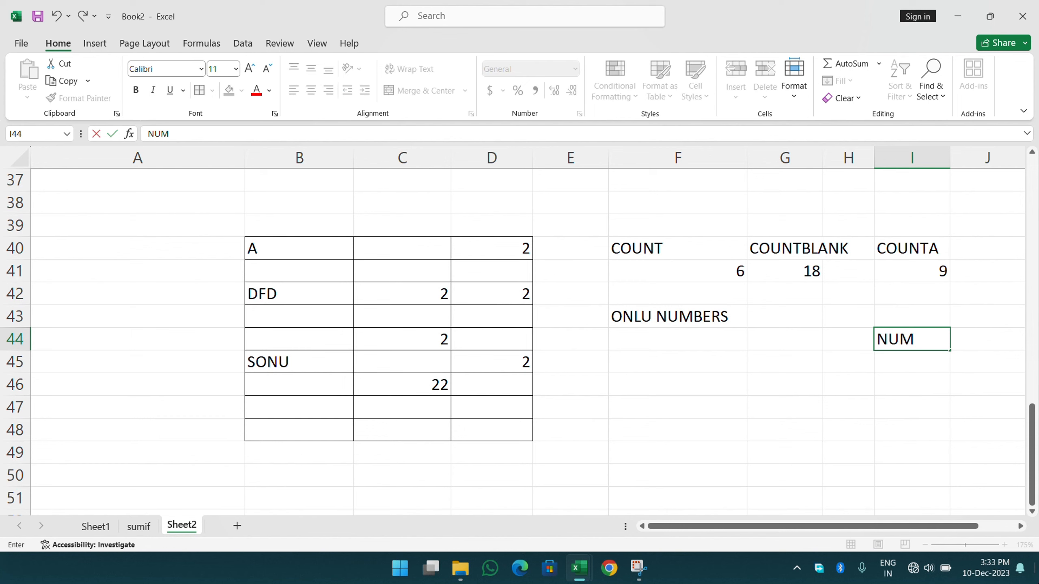
pyautogui.write(' + TEXT')
pyautogui.press('Return')
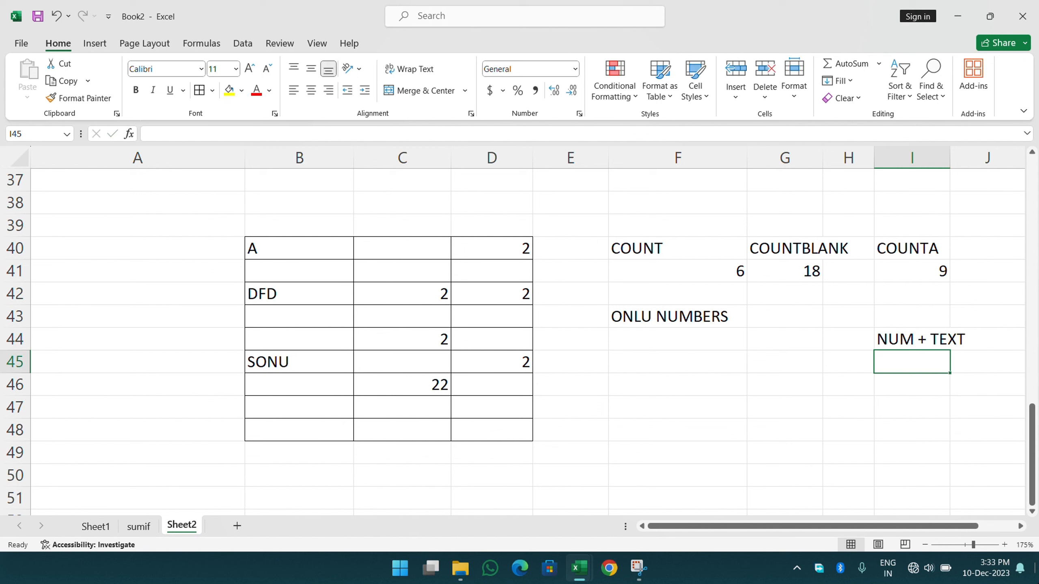
# Step: Correct the misspelled note in cell F43 to ONLY NUMBERS
pyautogui.doubleClick(650, 316)
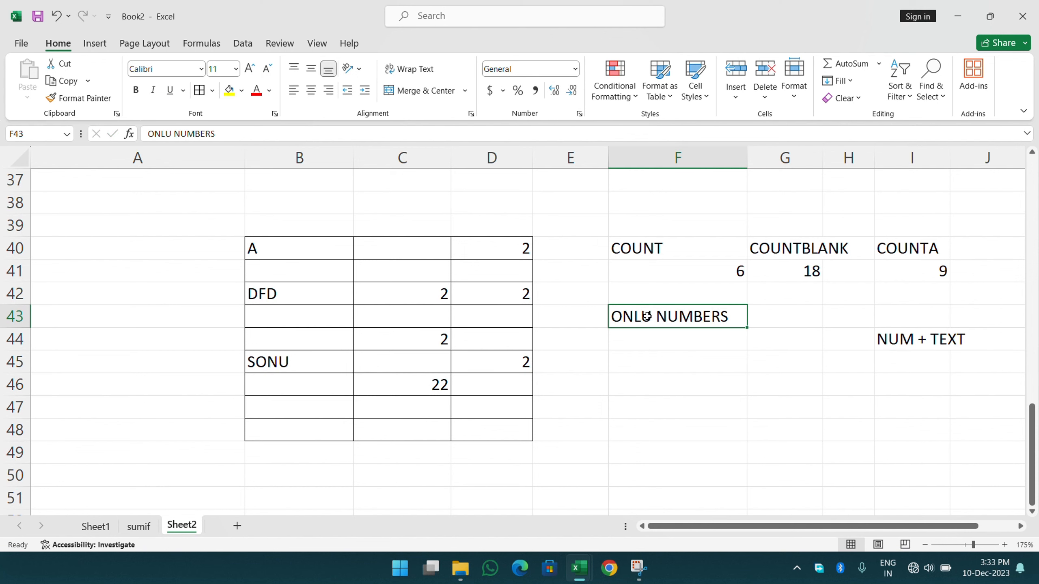
pyautogui.press('BackSpace')
pyautogui.write('Y')
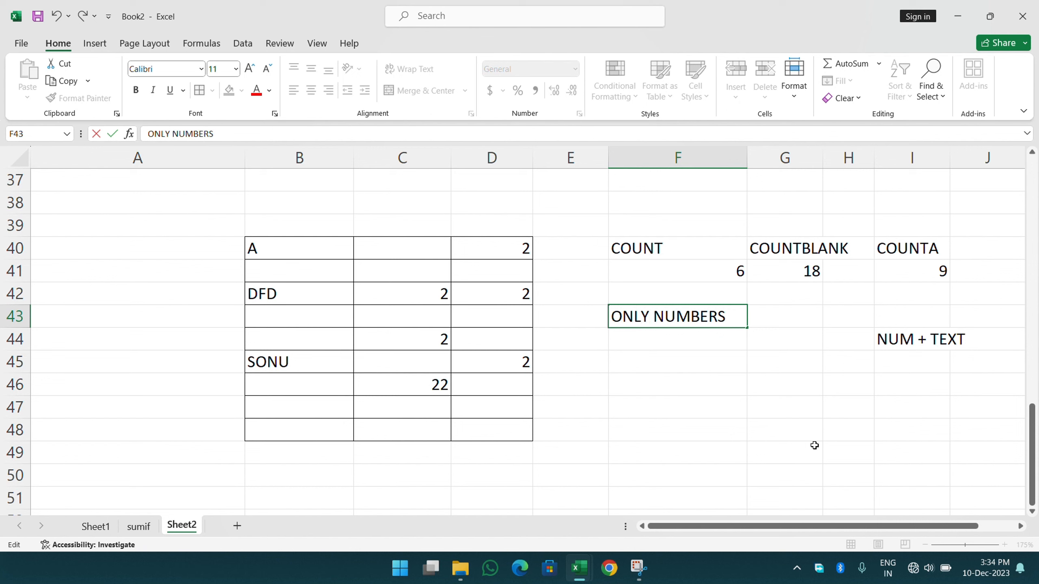
pyautogui.press('Return')
# Step: Enter the note BLANKS in cell G42 below the COUNTBLANK result
pyautogui.click(791, 310)
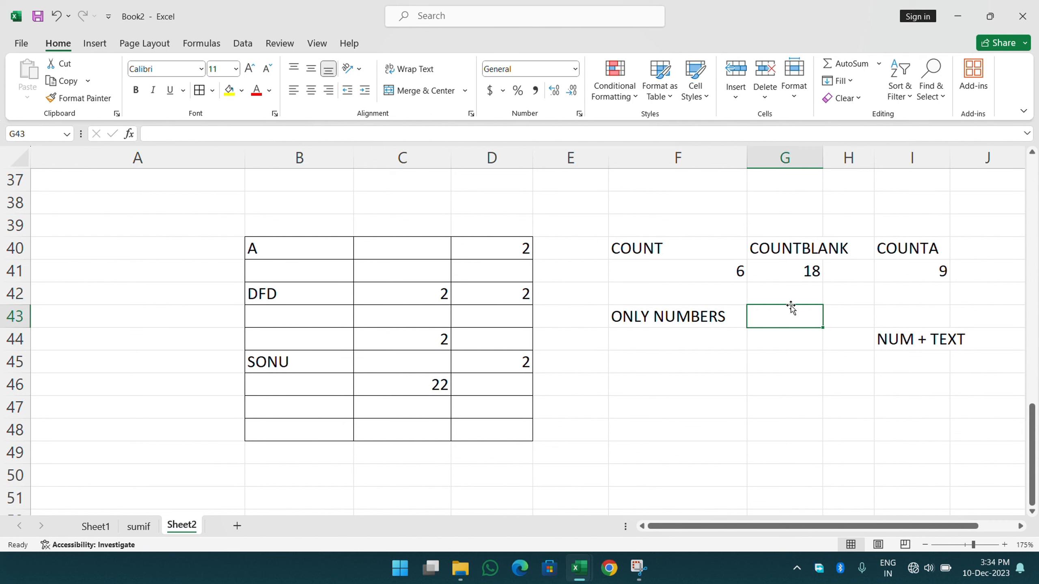
pyautogui.click(790, 297)
pyautogui.write('C')
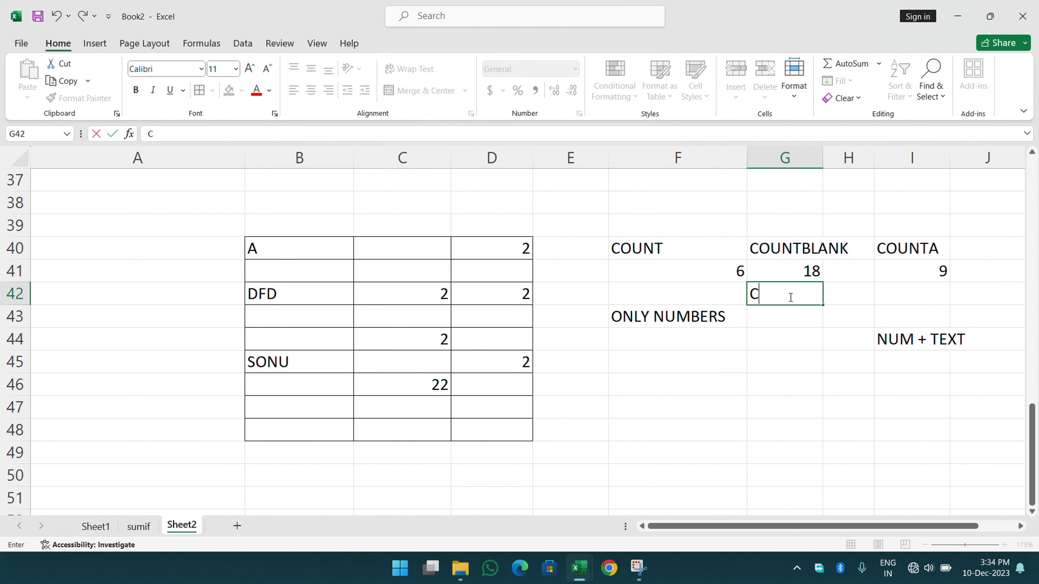
pyautogui.press('BackSpace')
pyautogui.press('BackSpace')
pyautogui.write('BLANKS')
pyautogui.press('Return')
pyautogui.click(789, 295)
pyautogui.click(777, 340)
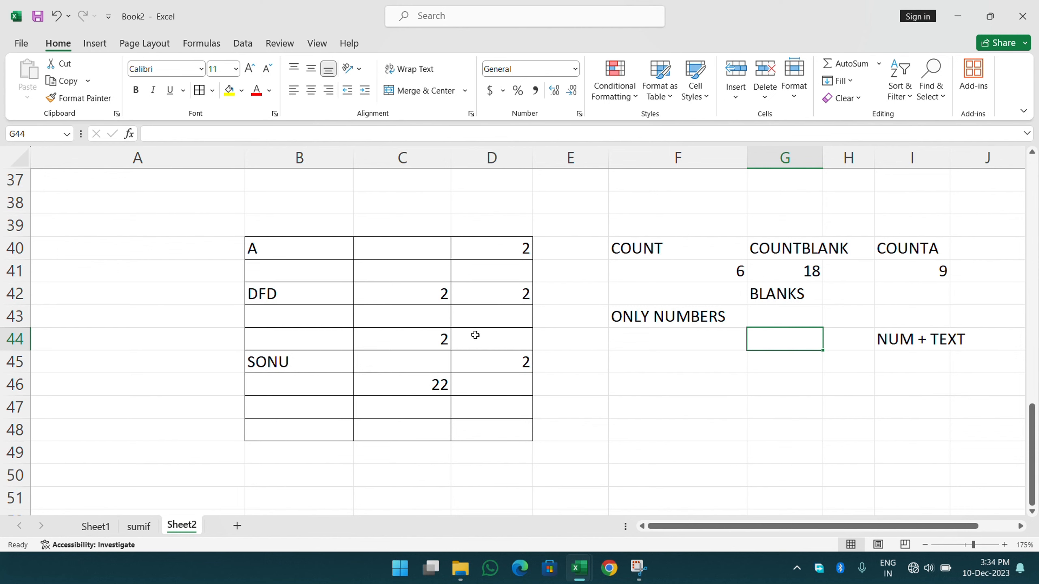
# Step: Enter the sample numbers 2, 2, 5 and 2 in cells G18 to G21, beside the list of mathematical functions
pyautogui.scroll(9, 475, 335)
pyautogui.scroll(-1, 474, 335)
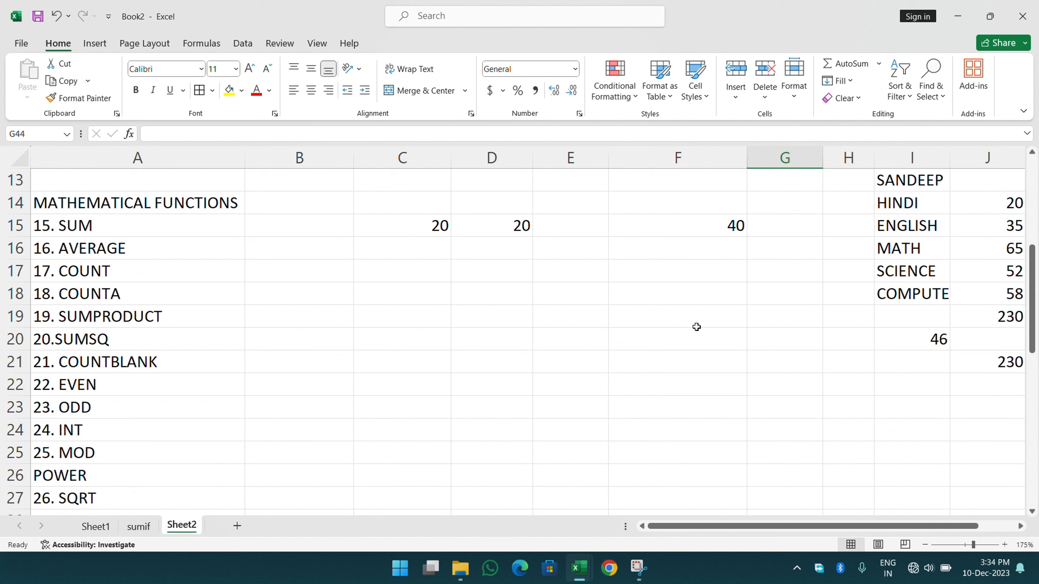
pyautogui.click(784, 298)
pyautogui.write('2')
pyautogui.press('Return')
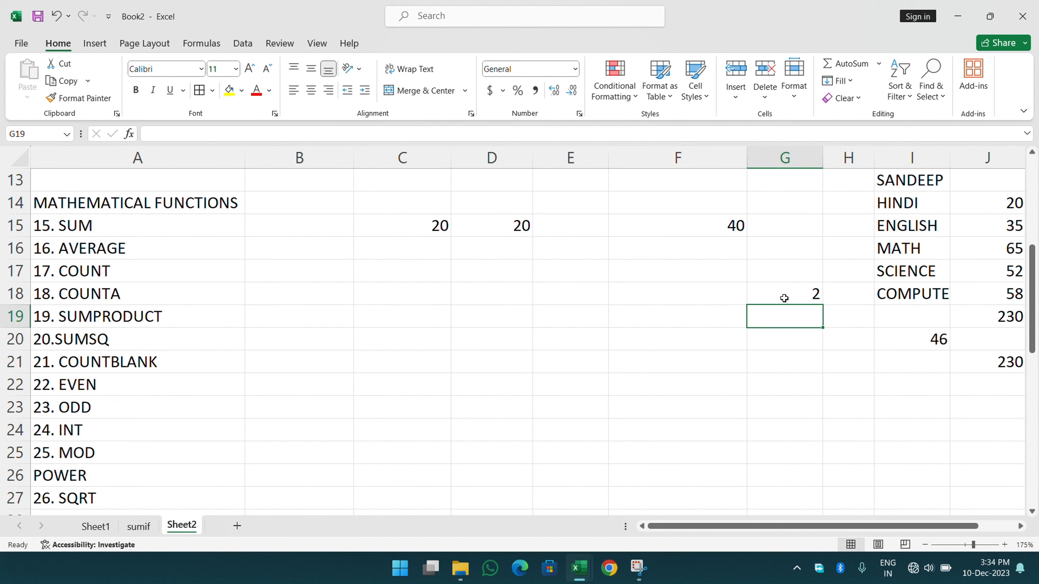
pyautogui.write('25')
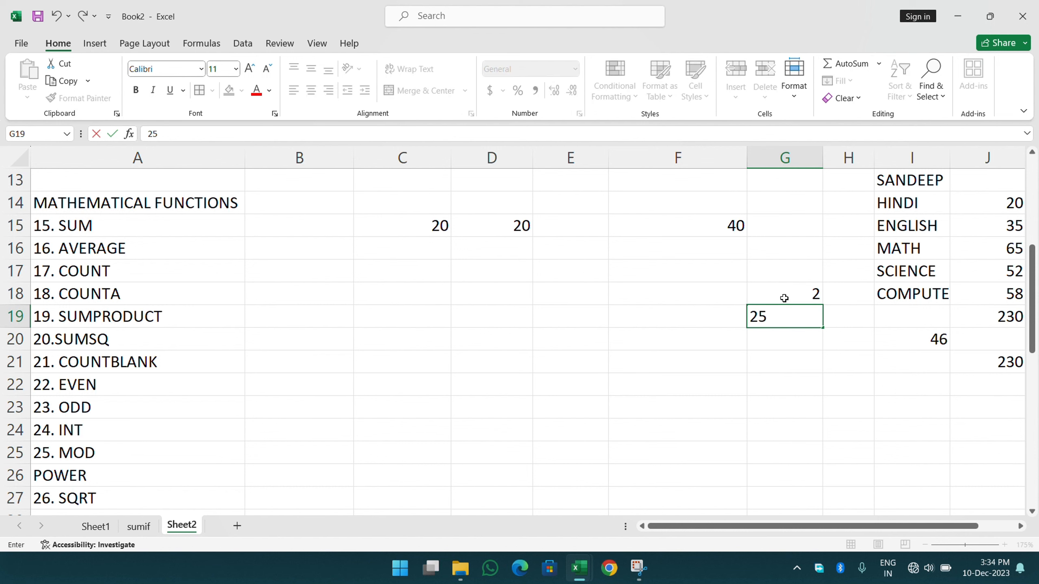
pyautogui.press('BackSpace')
pyautogui.press('Return')
pyautogui.write('5')
pyautogui.press('Return')
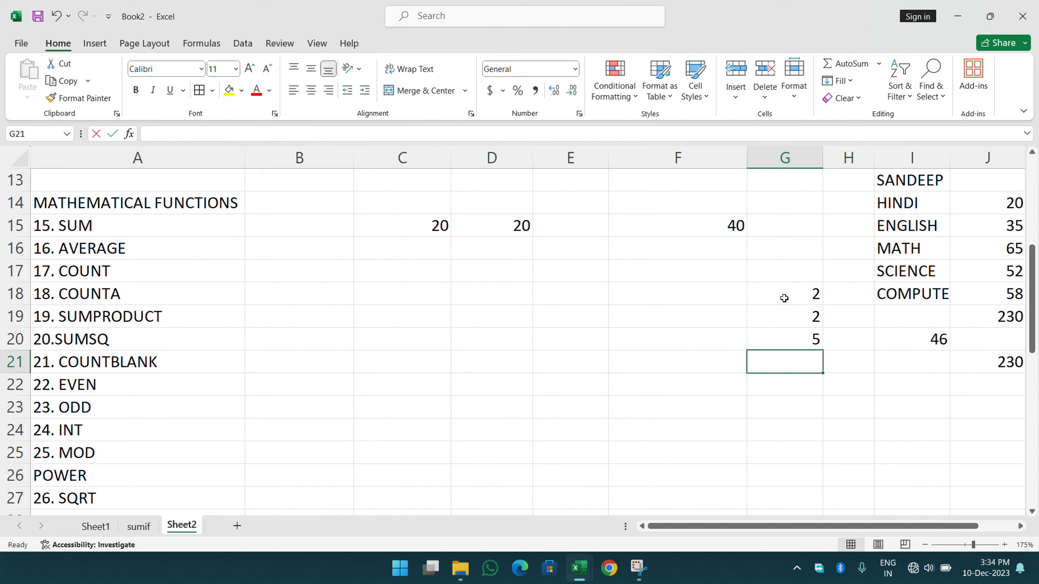
pyautogui.write('2')
pyautogui.press('Return')
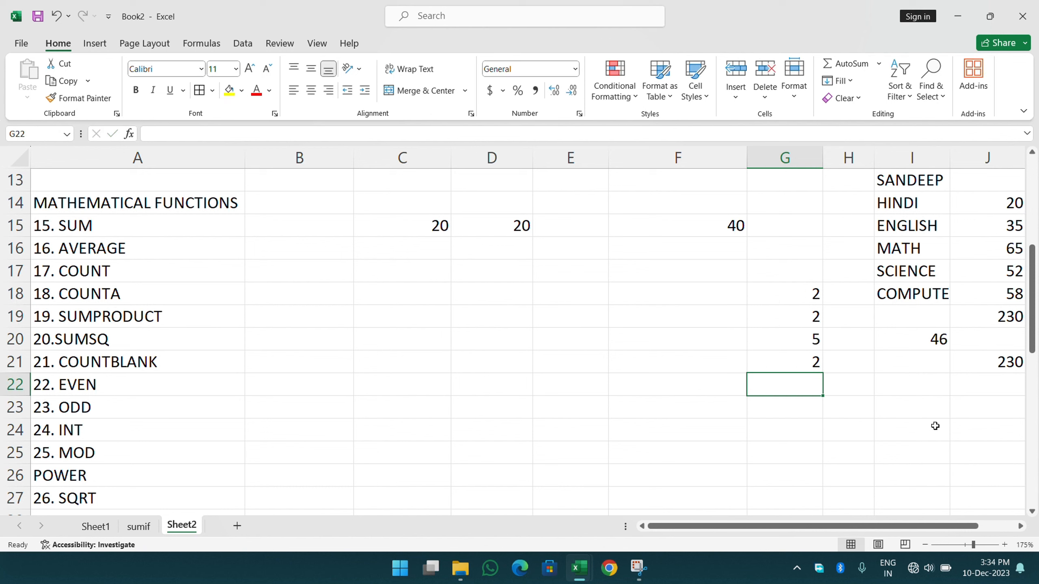
# Step: Total the sample numbers in G18:G21 with a SUM formula in cell G22
pyautogui.write('=SUM')
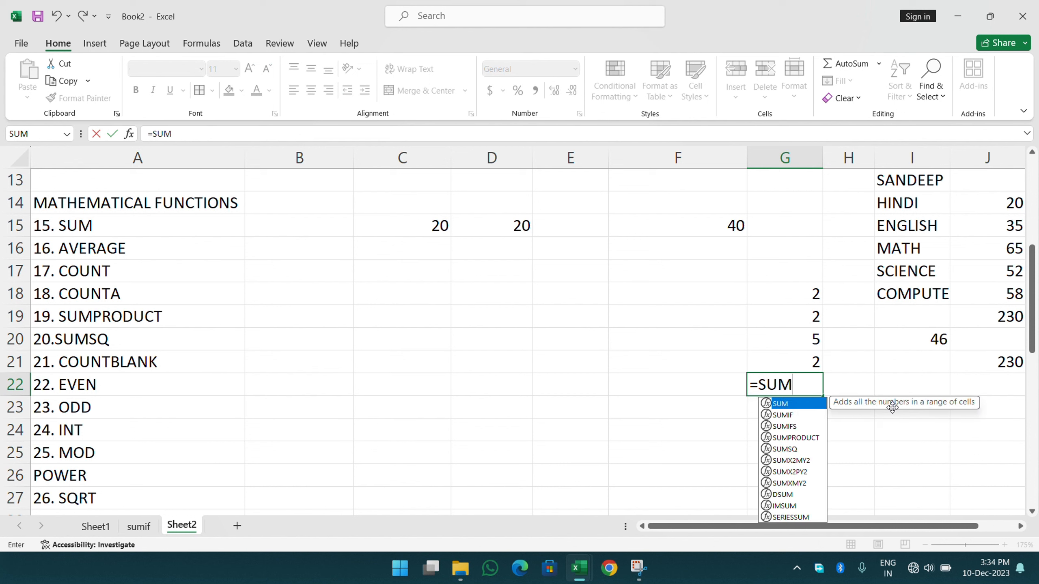
pyautogui.write('(')
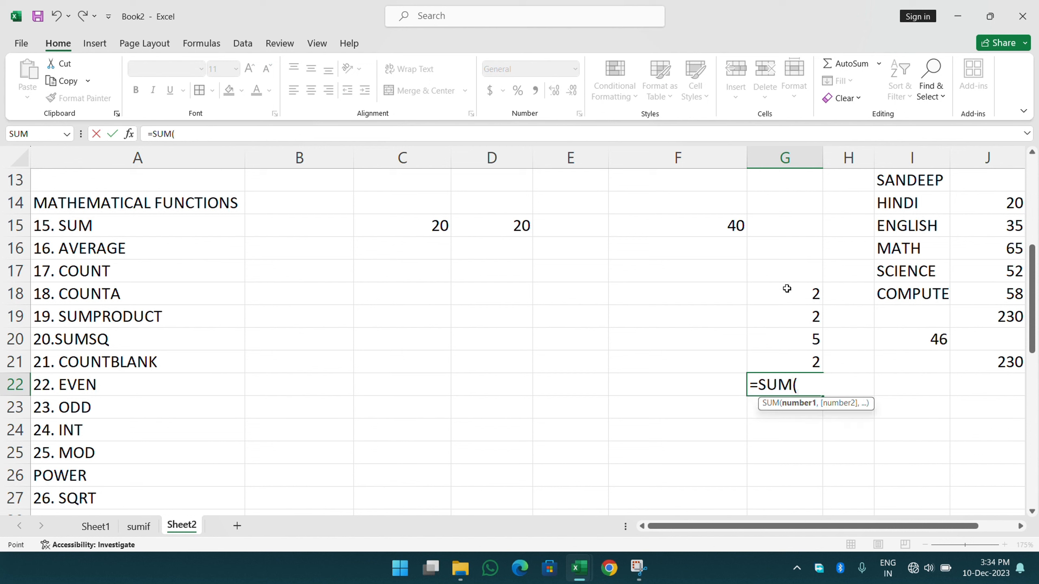
pyautogui.moveTo(786, 291); pyautogui.dragTo(790, 355)
pyautogui.press('Return')
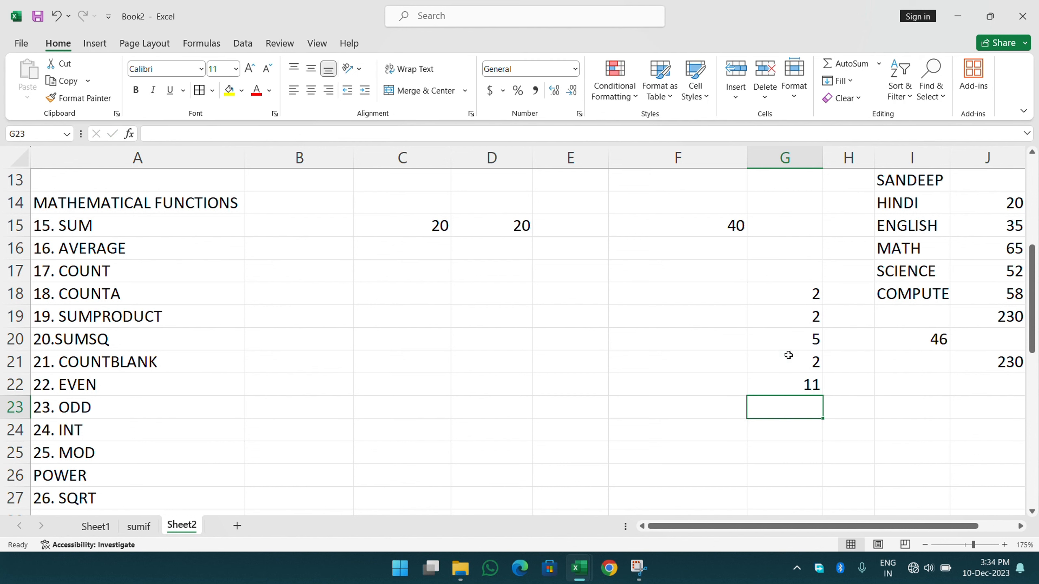
# Step: Clear the SUM formula from cell G22
pyautogui.click(789, 381)
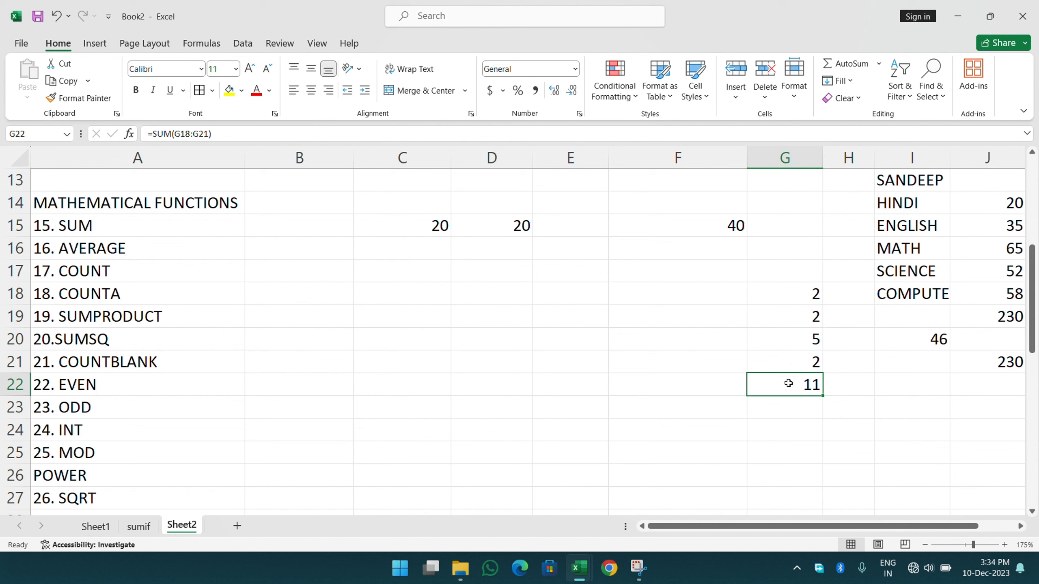
pyautogui.press('Delete')
pyautogui.click(800, 470)
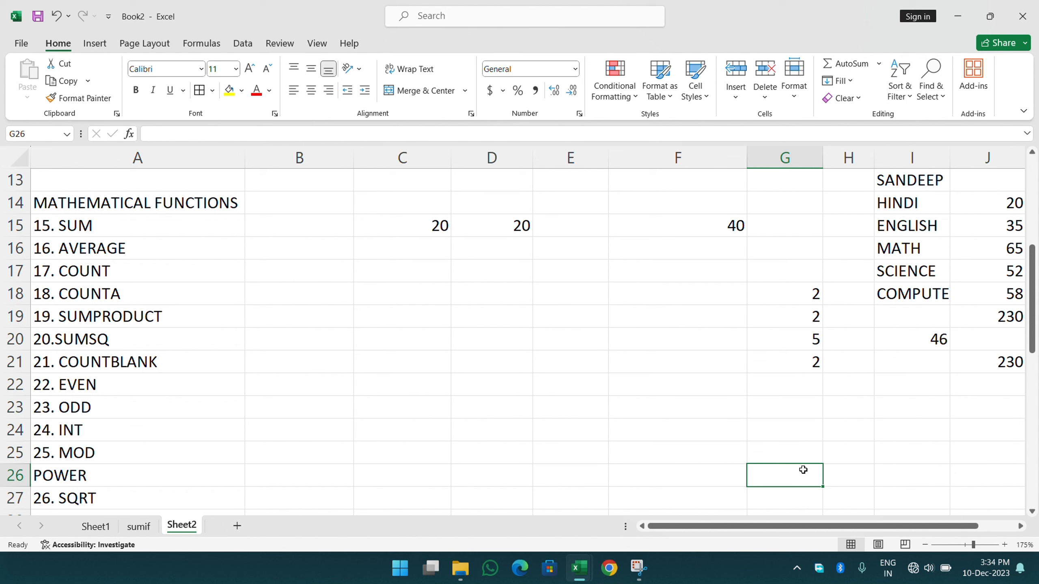
# Step: Enter =SUMPRODUCT(G18:G21) in cell I25
pyautogui.click(877, 461)
pyautogui.write('=')
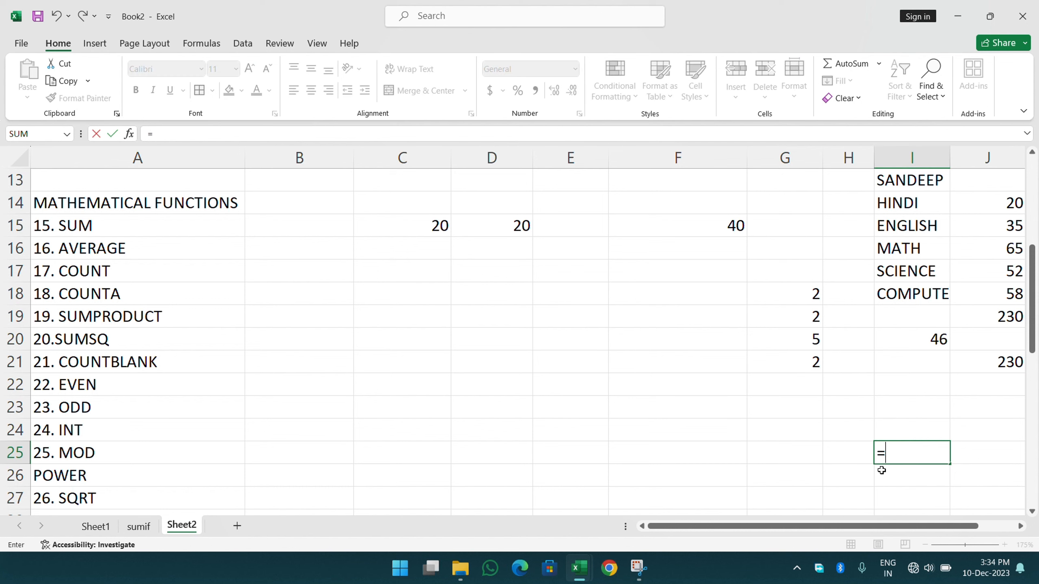
pyautogui.write('SUM(')
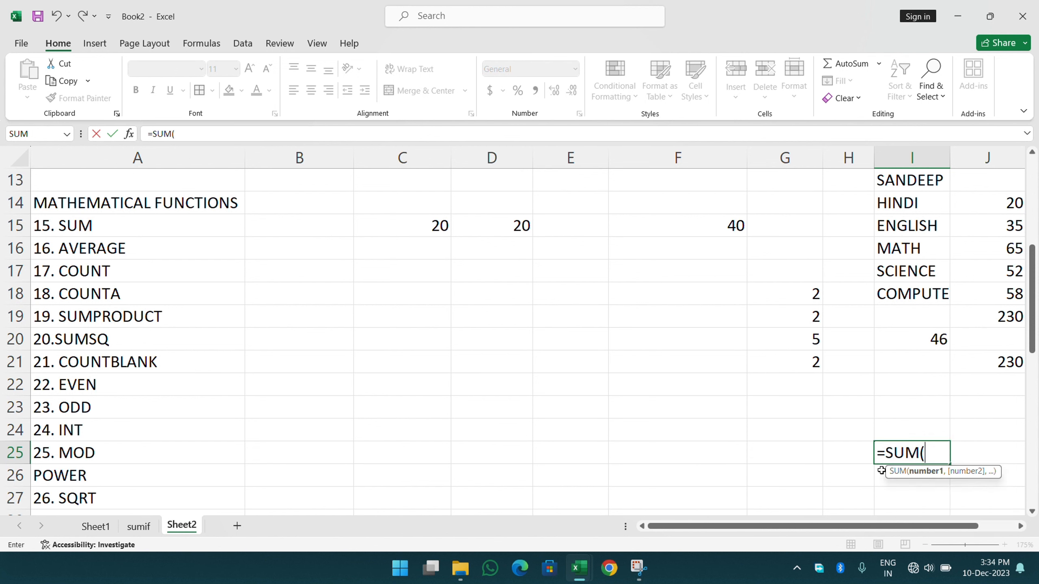
pyautogui.press('BackSpace')
pyautogui.write('PRO')
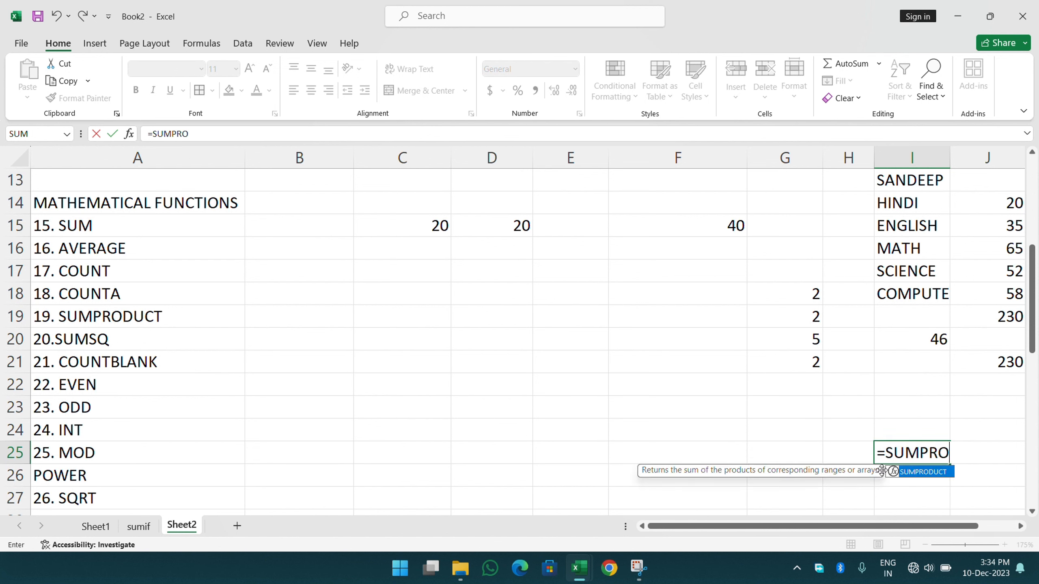
pyautogui.doubleClick(889, 472)
pyautogui.moveTo(803, 295); pyautogui.dragTo(800, 354)
pyautogui.press('Return')
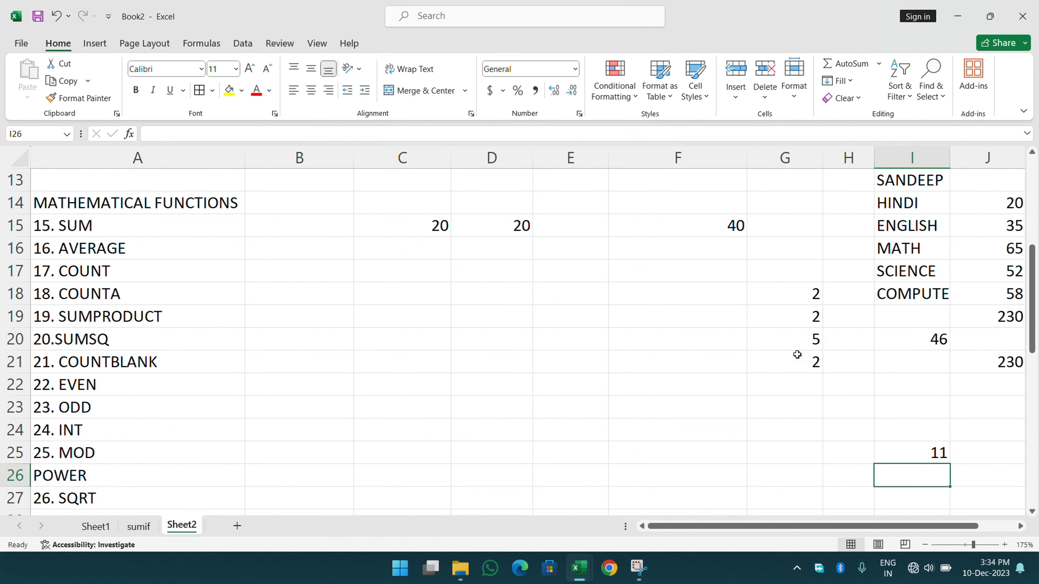
# Step: Check the range used by the SUMPRODUCT formula in cell I25 and delete the formula
pyautogui.doubleClick(933, 458)
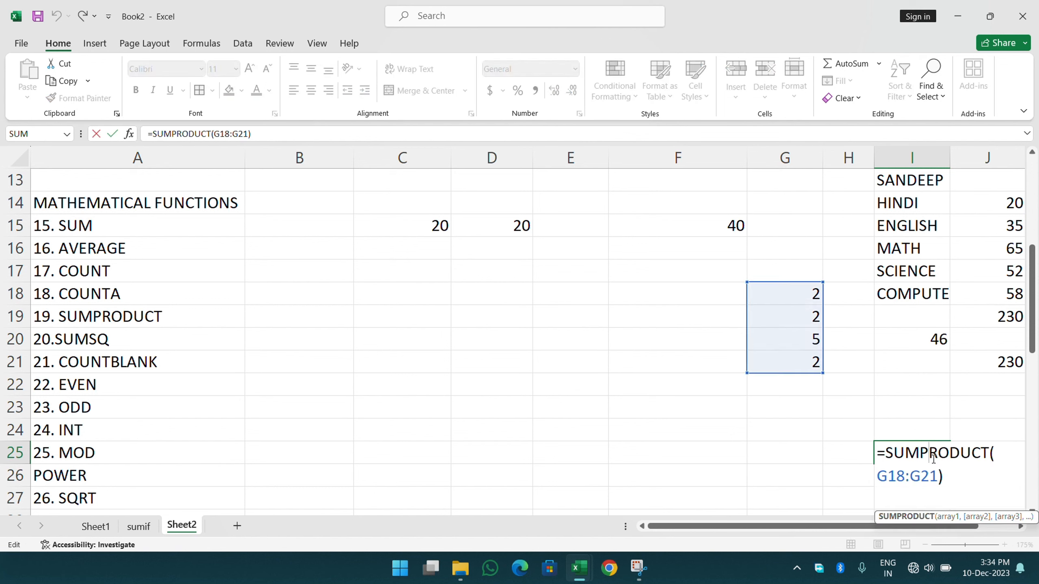
pyautogui.press('Return')
pyautogui.doubleClick(912, 443)
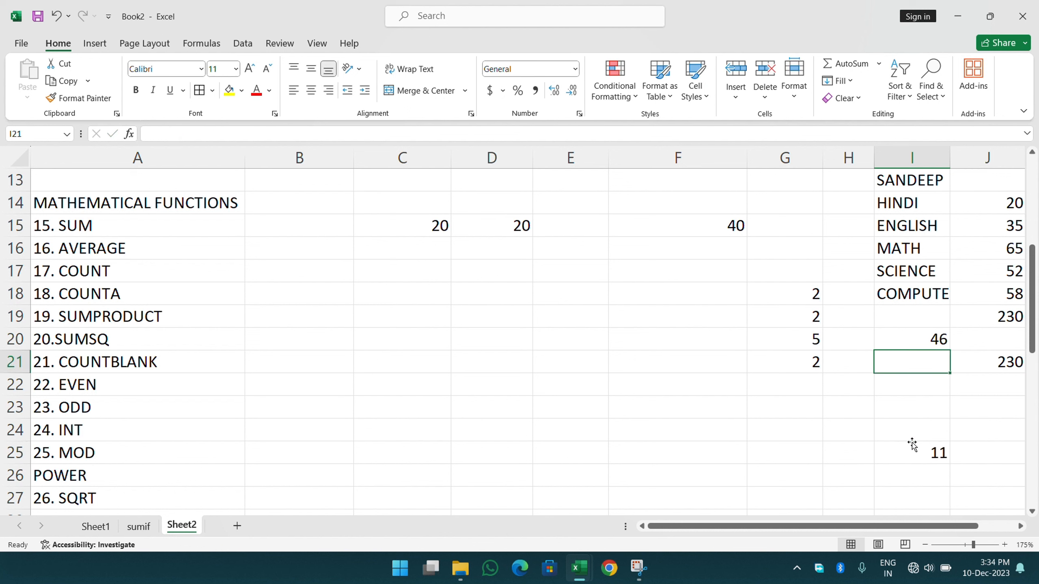
pyautogui.click(917, 454)
pyautogui.doubleClick(917, 453)
pyautogui.press('Return')
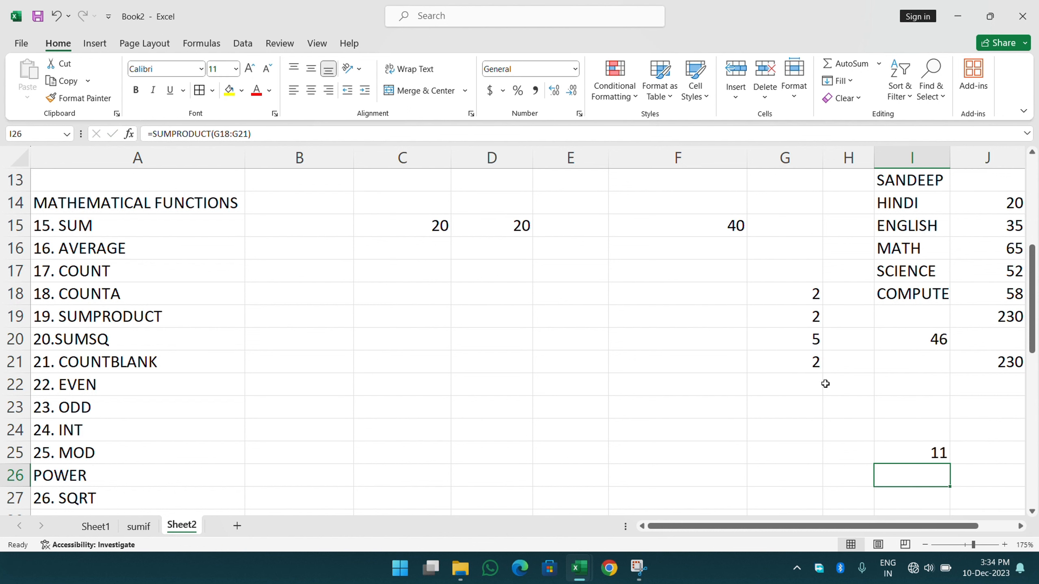
pyautogui.click(794, 298)
pyautogui.click(908, 447)
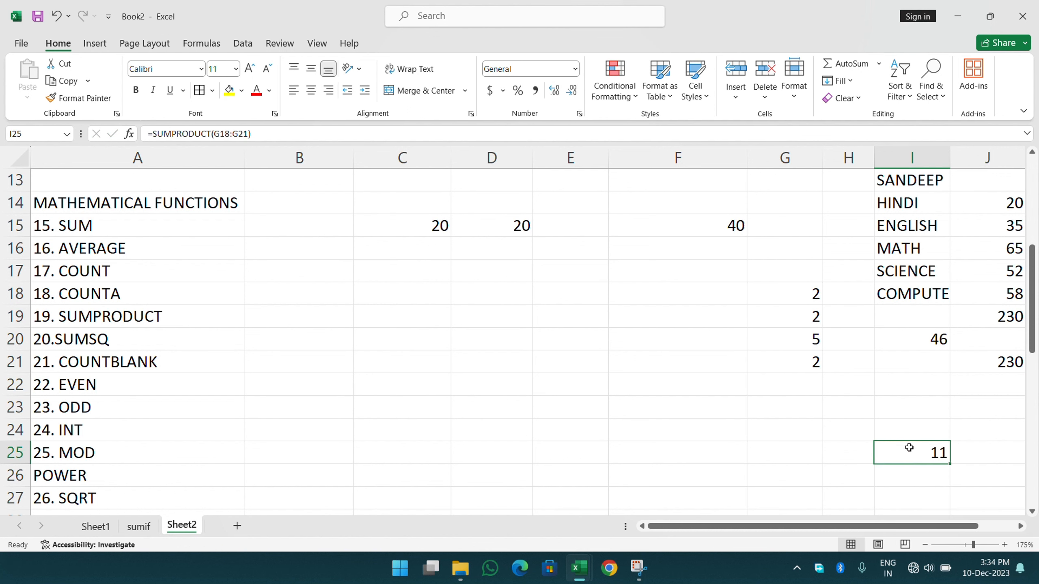
pyautogui.press('Delete')
pyautogui.click(861, 426)
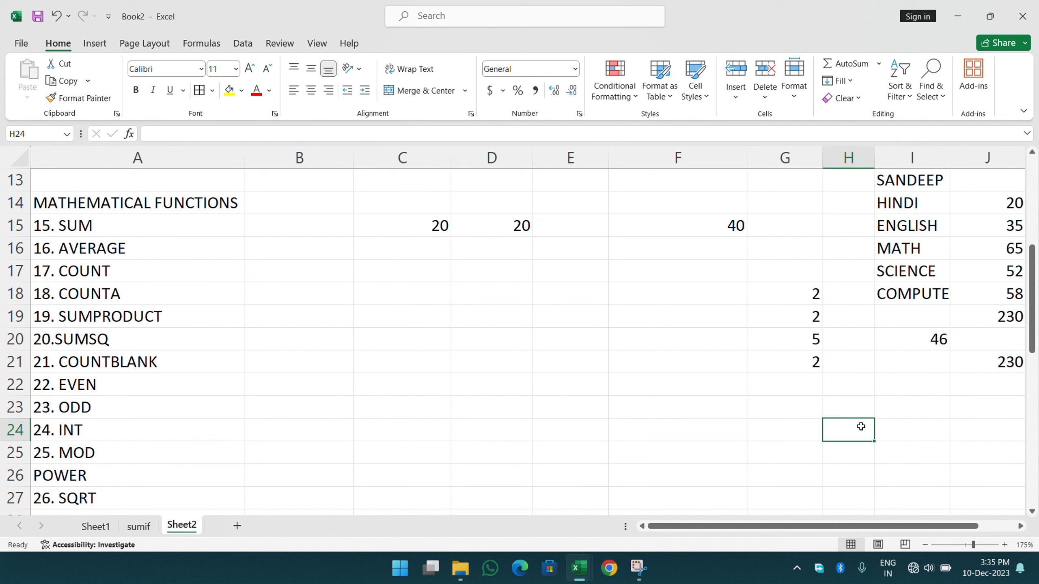
pyautogui.write('=S')
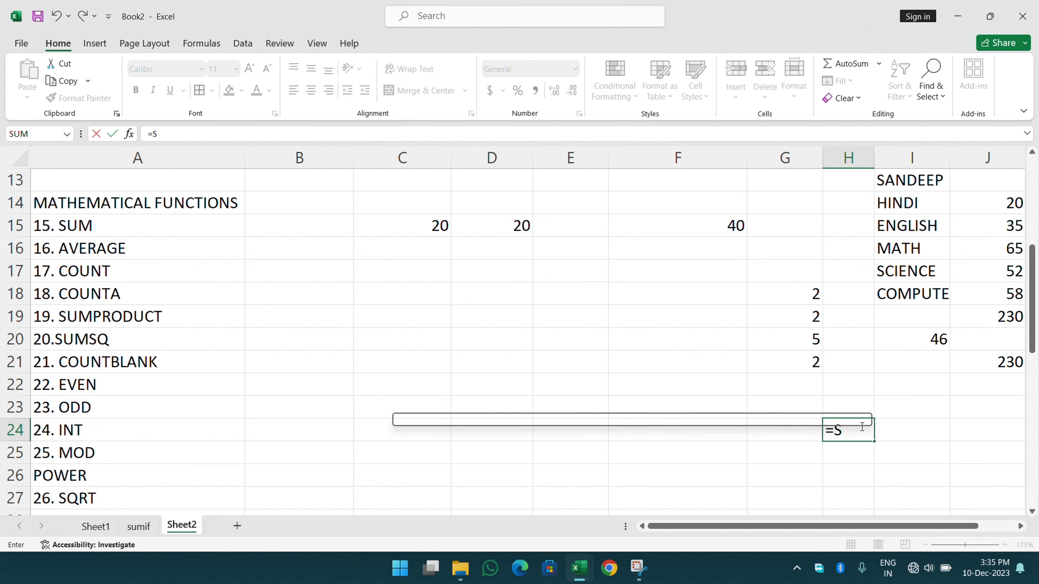
pyautogui.write('UMPRO')
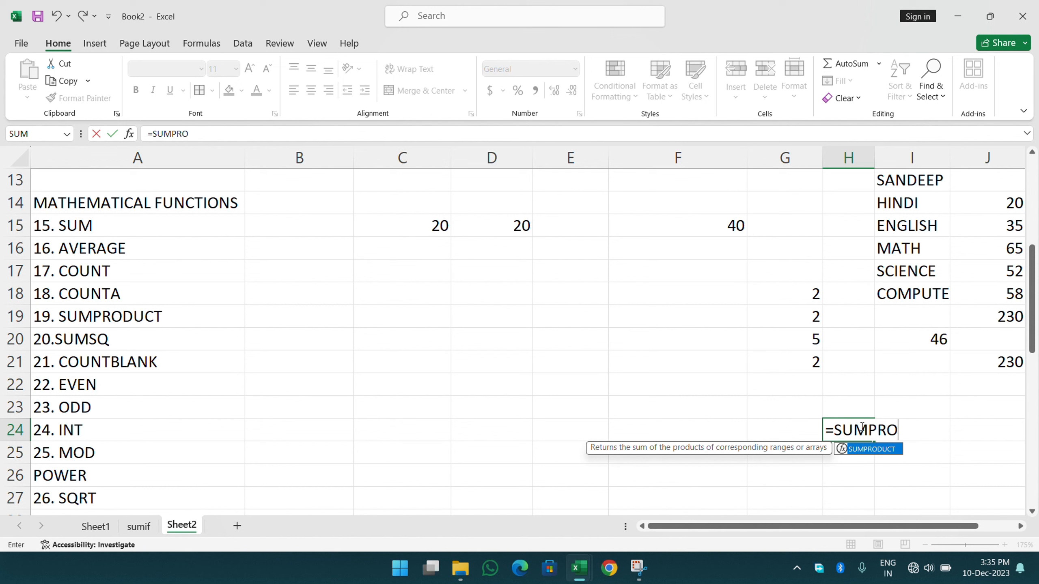
pyautogui.press('Tab')
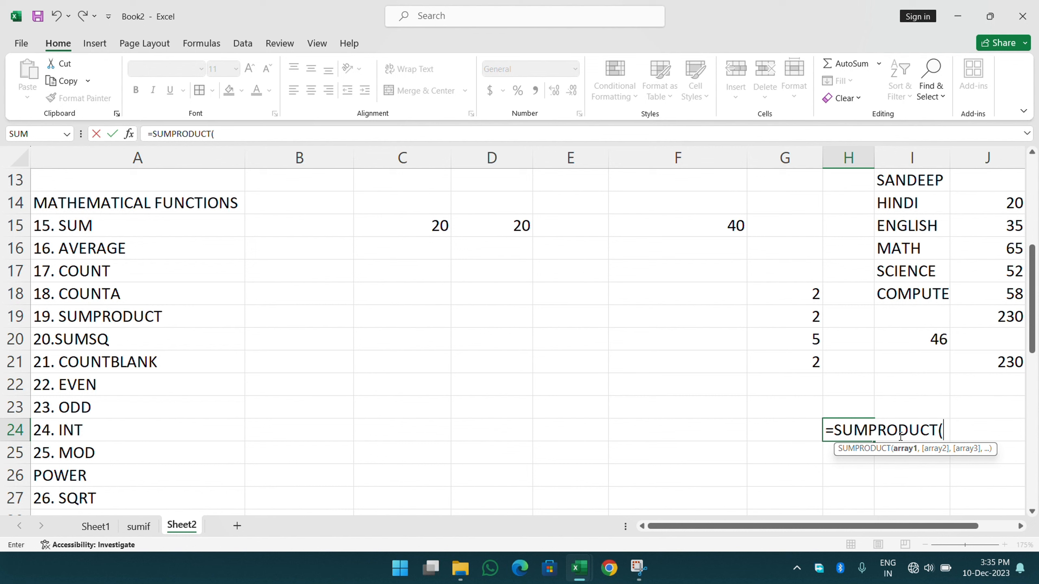
pyautogui.write('`')
pyautogui.press('Escape')
# Step: Move the numbers in G20:G21 to F18:F19 and enter =SUMPRODUCT(F18,G18,F19,G19) in cell G21
pyautogui.moveTo(811, 340); pyautogui.dragTo(692, 289)
pyautogui.click(796, 363)
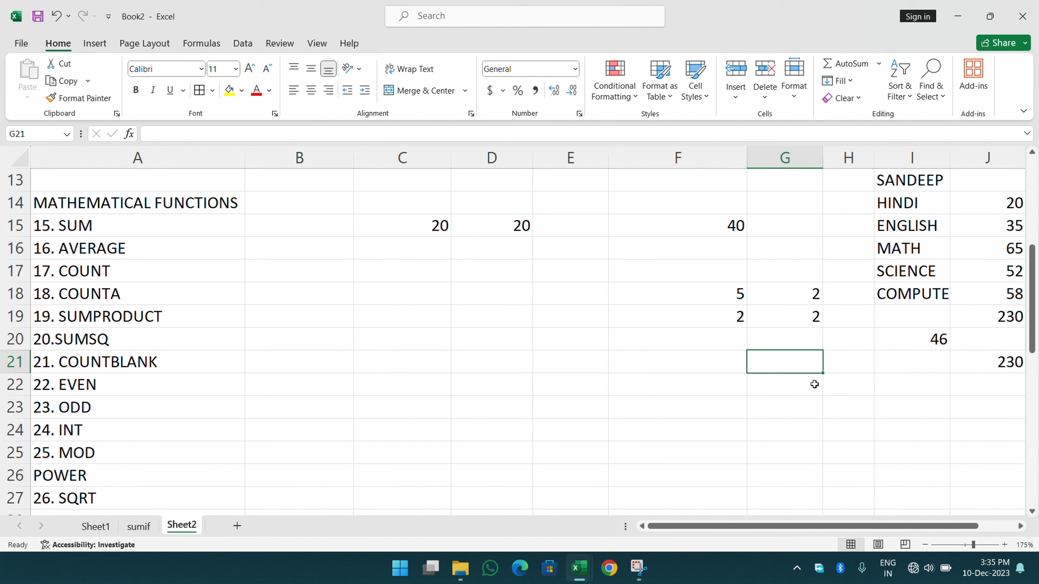
pyautogui.write('=SUMPRO')
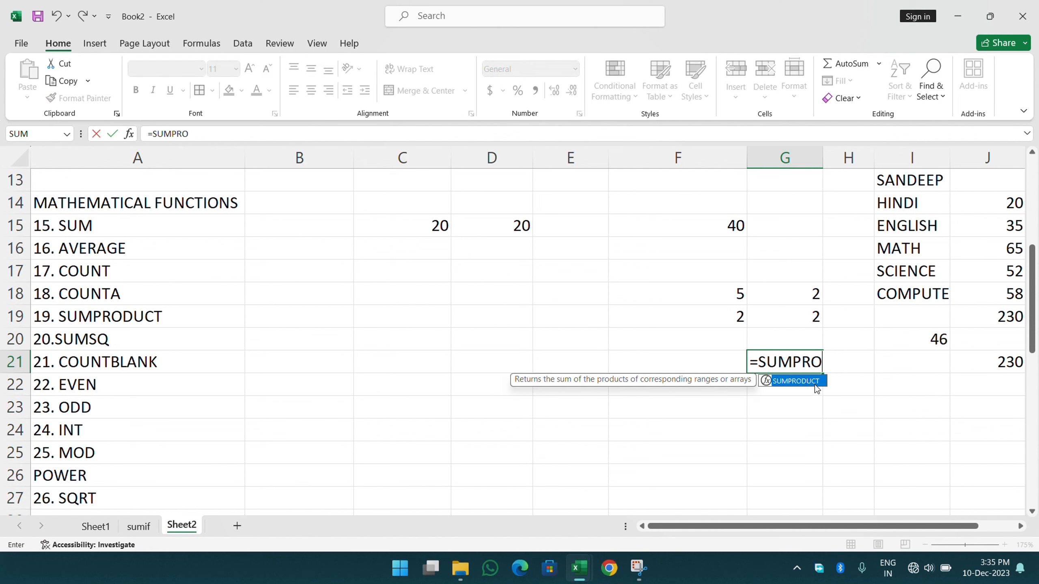
pyautogui.press('Tab')
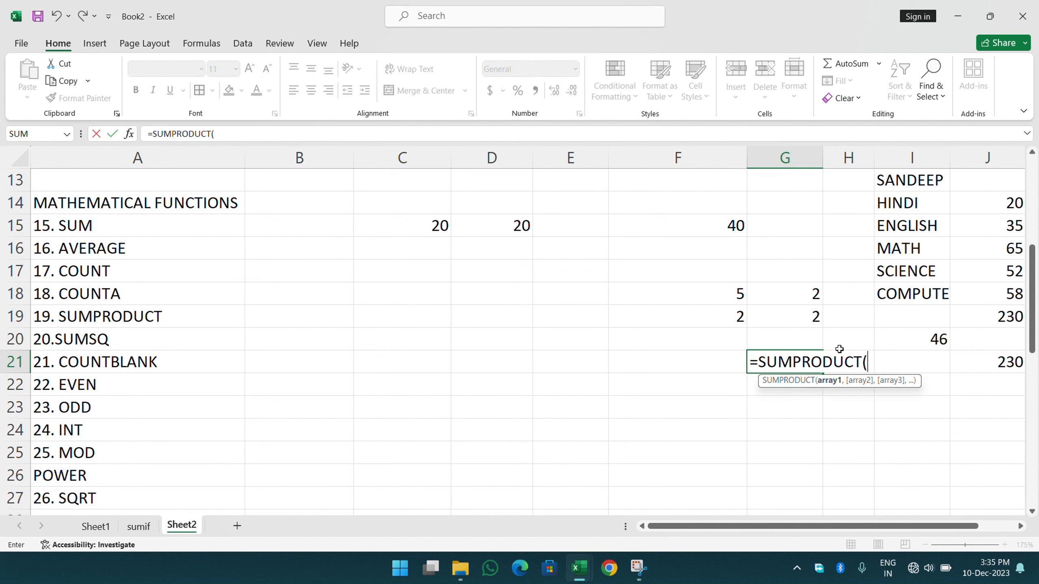
pyautogui.click(736, 294)
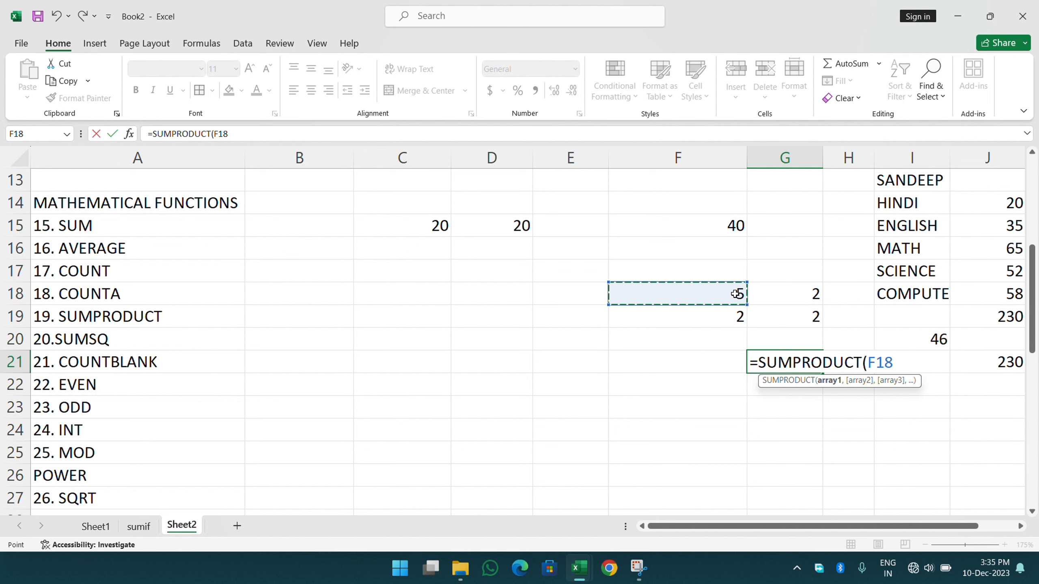
pyautogui.write(',')
pyautogui.click(787, 288)
pyautogui.write(',')
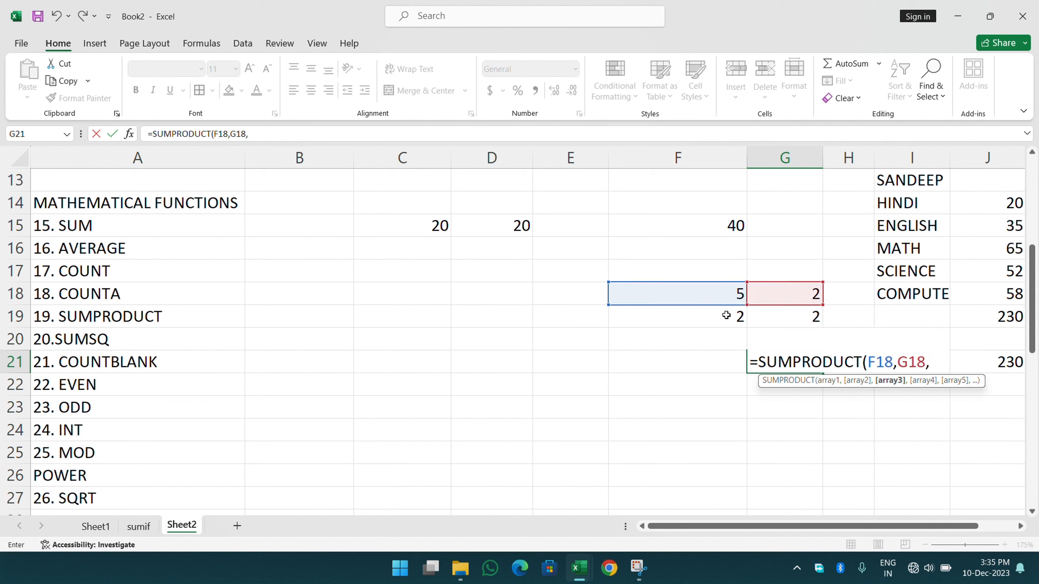
pyautogui.click(725, 315)
pyautogui.write(',')
pyautogui.click(786, 319)
pyautogui.press('Return')
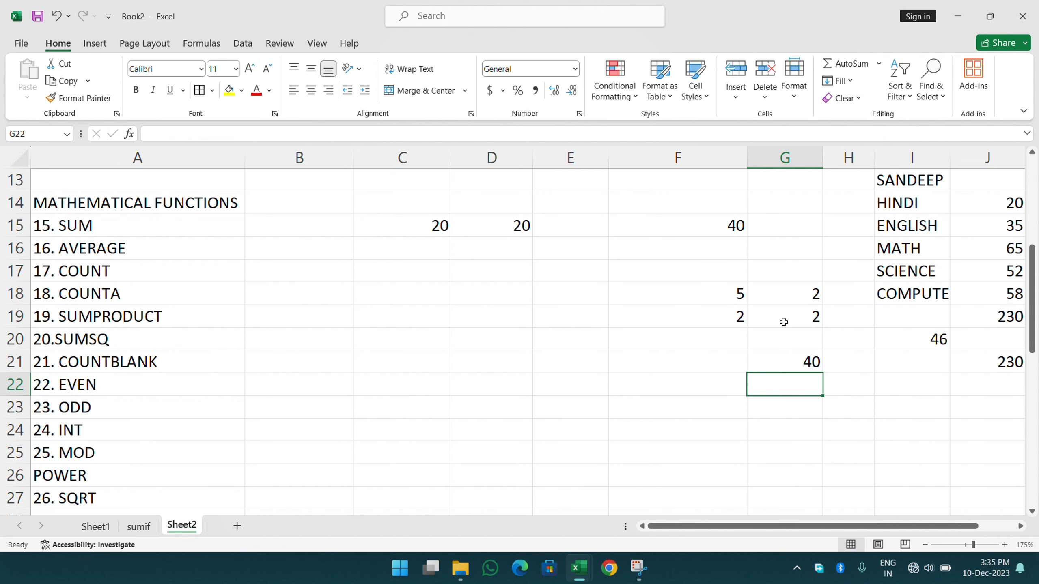
# Step: Review the cell references in the SUMPRODUCT formula in cell G21
pyautogui.click(803, 359)
pyautogui.doubleClick(803, 359)
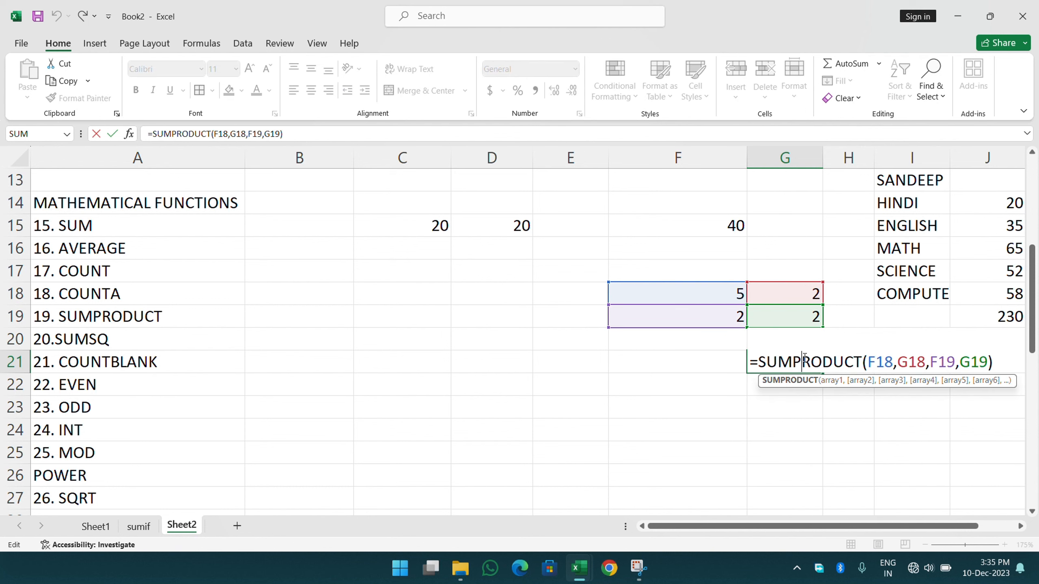
pyautogui.click(877, 361)
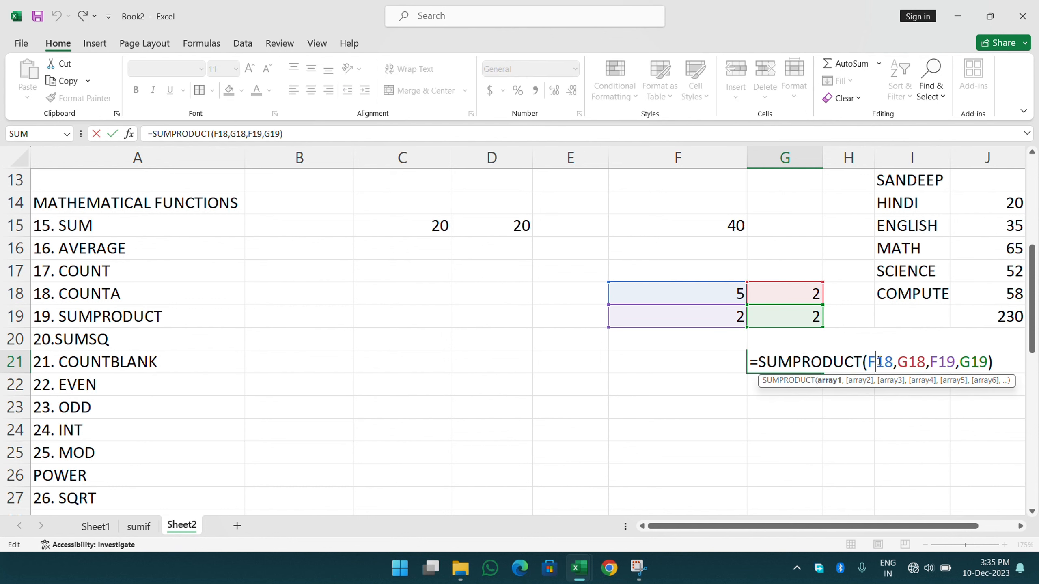
pyautogui.press('Return')
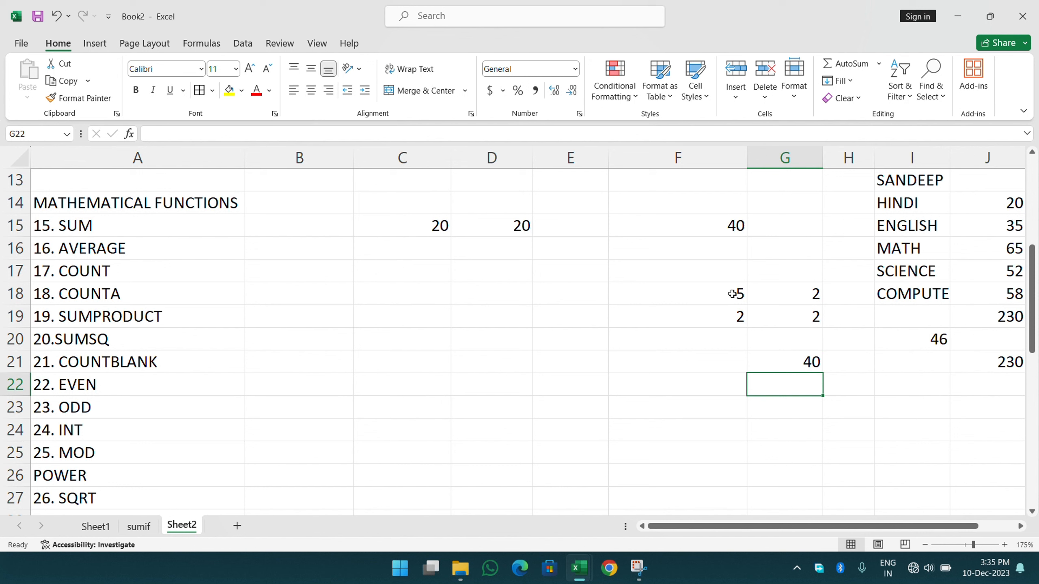
pyautogui.click(792, 362)
pyautogui.doubleClick(793, 361)
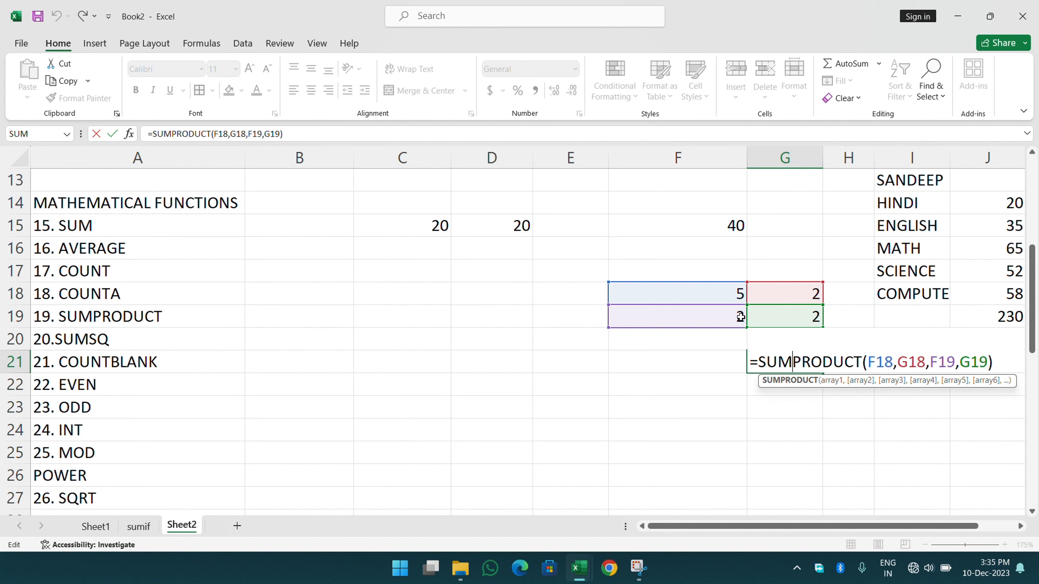
pyautogui.click(874, 362)
# Step: Compare the source numbers in F18:G19 with the arguments of the SUMPRODUCT formula in G21
pyautogui.click(712, 294)
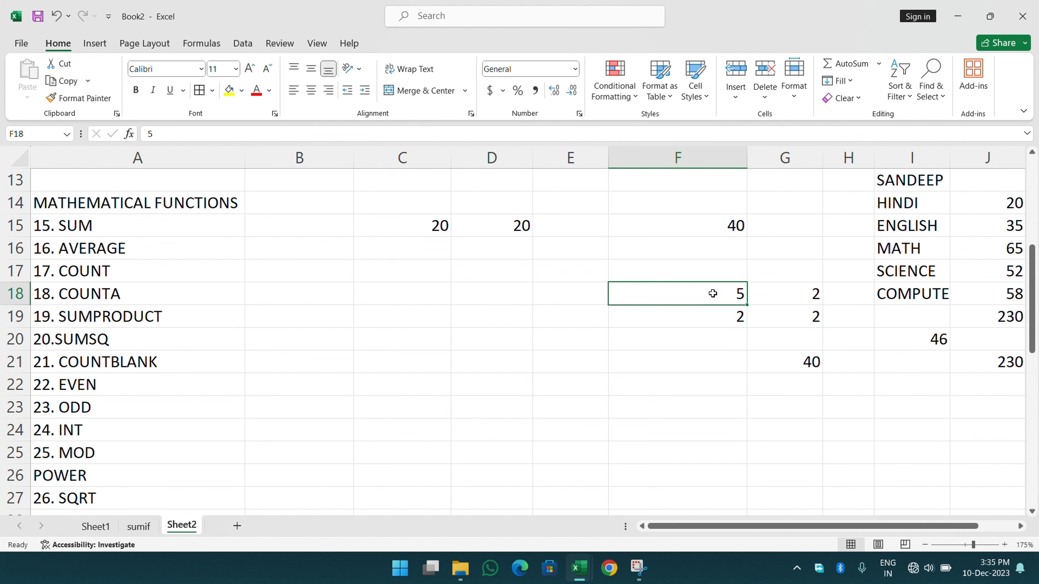
pyautogui.press('Down')
pyautogui.doubleClick(786, 295)
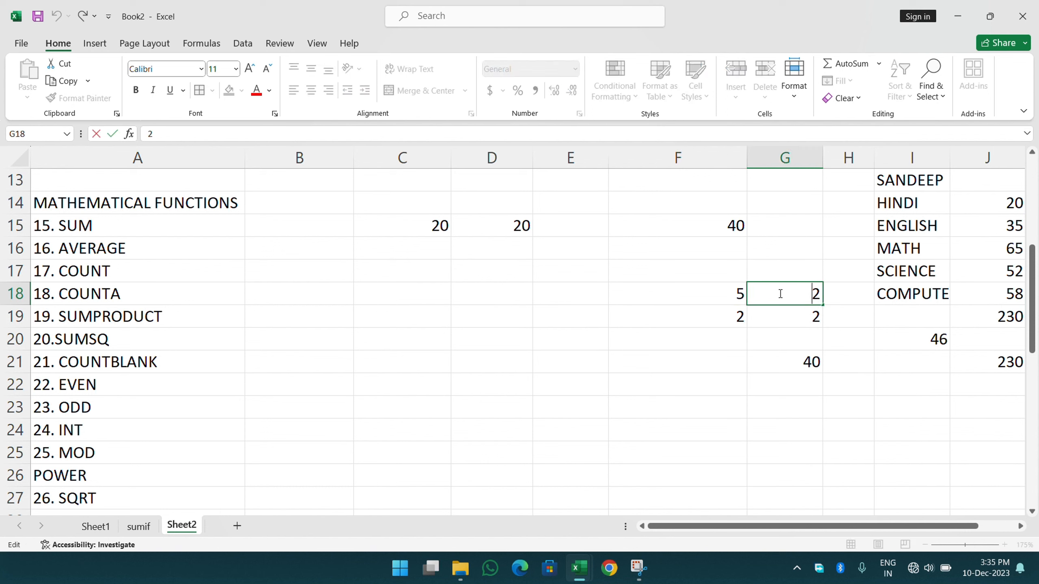
pyautogui.moveTo(730, 296); pyautogui.dragTo(769, 293)
pyautogui.click(788, 353)
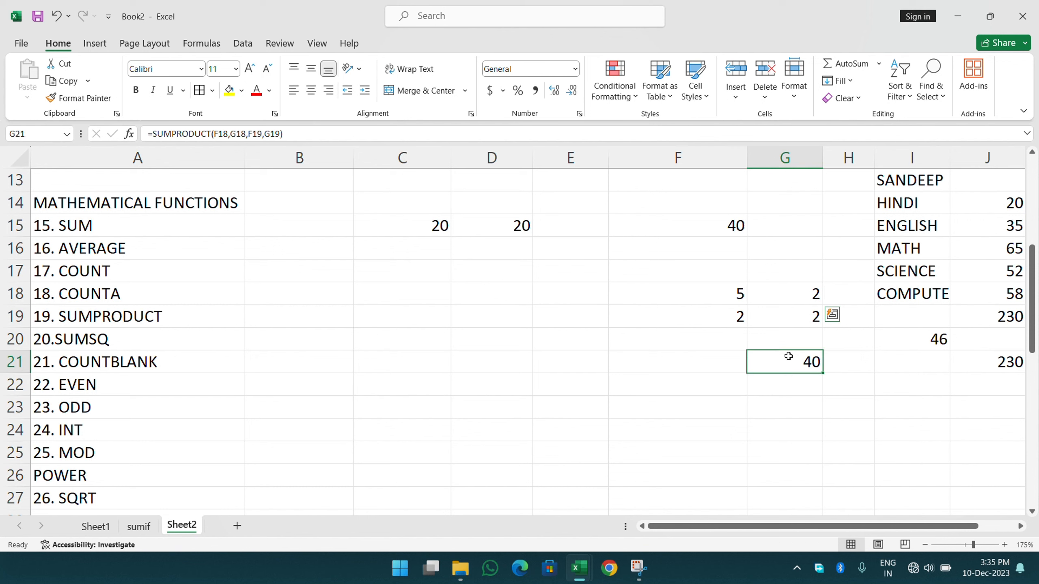
pyautogui.doubleClick(789, 354)
pyautogui.moveTo(867, 361); pyautogui.dragTo(917, 354)
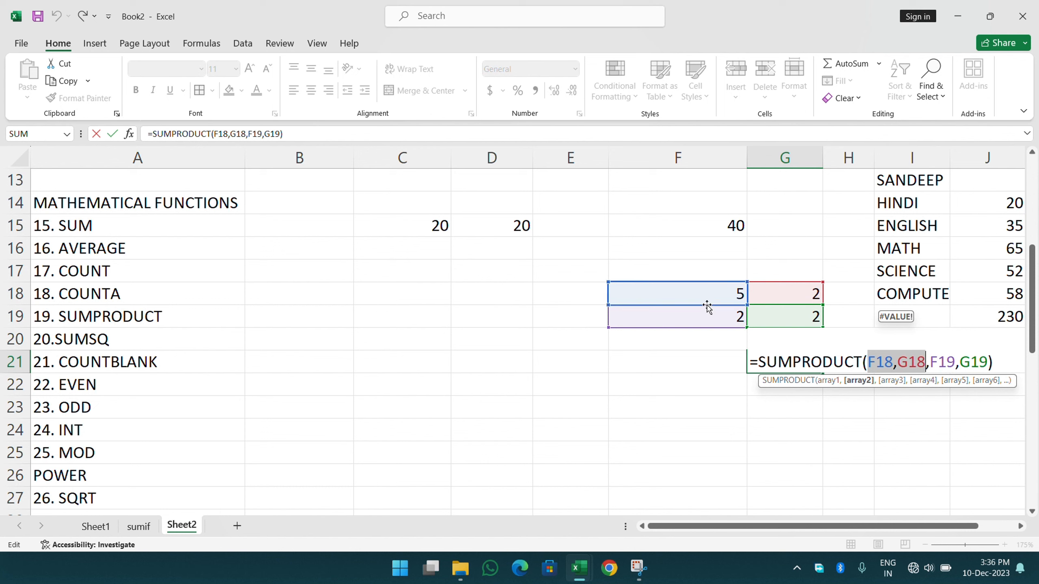
pyautogui.hotkey('ctrl', 'Return')
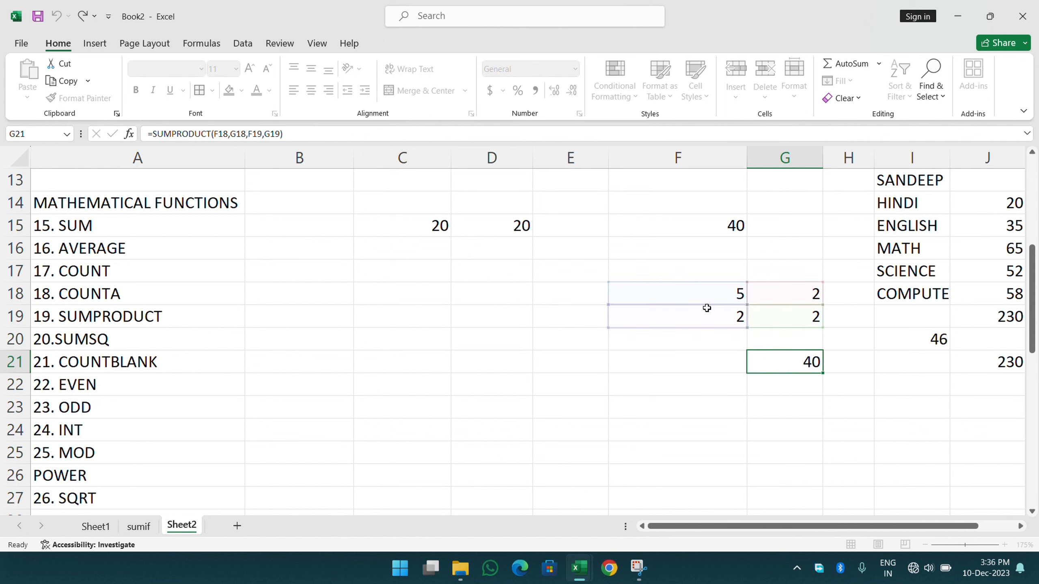
# Step: Clear the numbers in F18:F19 and the SUMPRODUCT formula in G21
pyautogui.moveTo(709, 300); pyautogui.dragTo(786, 381)
pyautogui.press('Delete')
pyautogui.press('Delete')
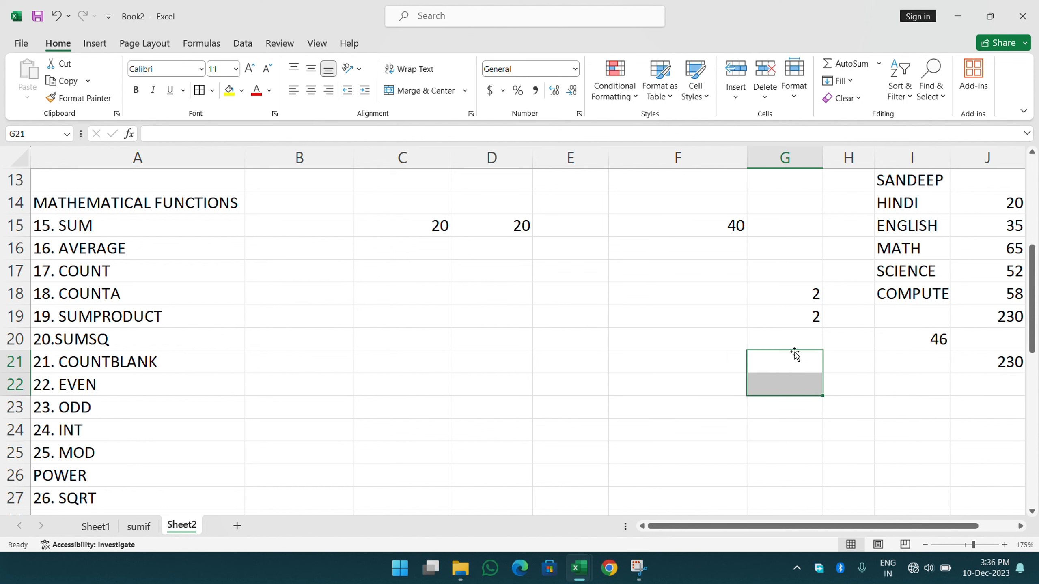
# Step: Enter the sample numbers 3 and 5 in cells G20 and G21
pyautogui.click(793, 339)
pyautogui.write('3')
pyautogui.press('Return')
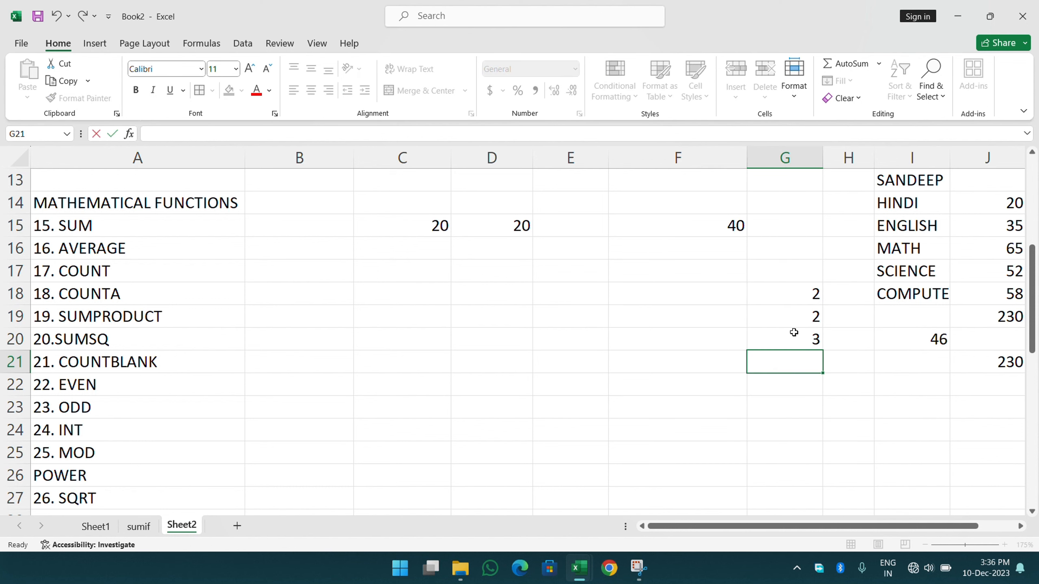
pyautogui.write('5')
pyautogui.press('Return')
pyautogui.click(810, 407)
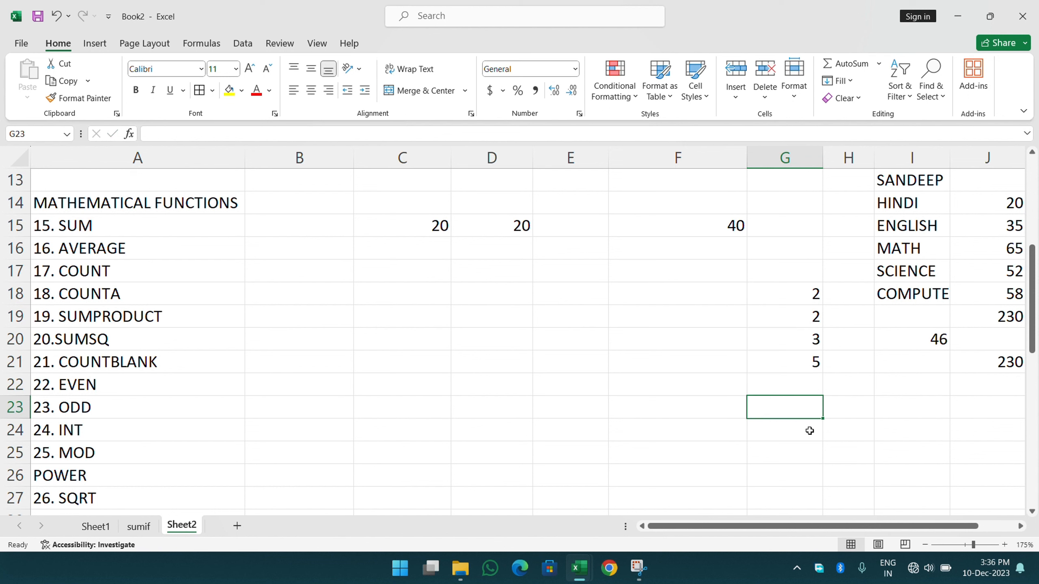
# Step: Enter a SUMPRODUCT formula in G23 with G18, G19, G20 and G21 as separate arguments, and check its references
pyautogui.write('=SUMP')
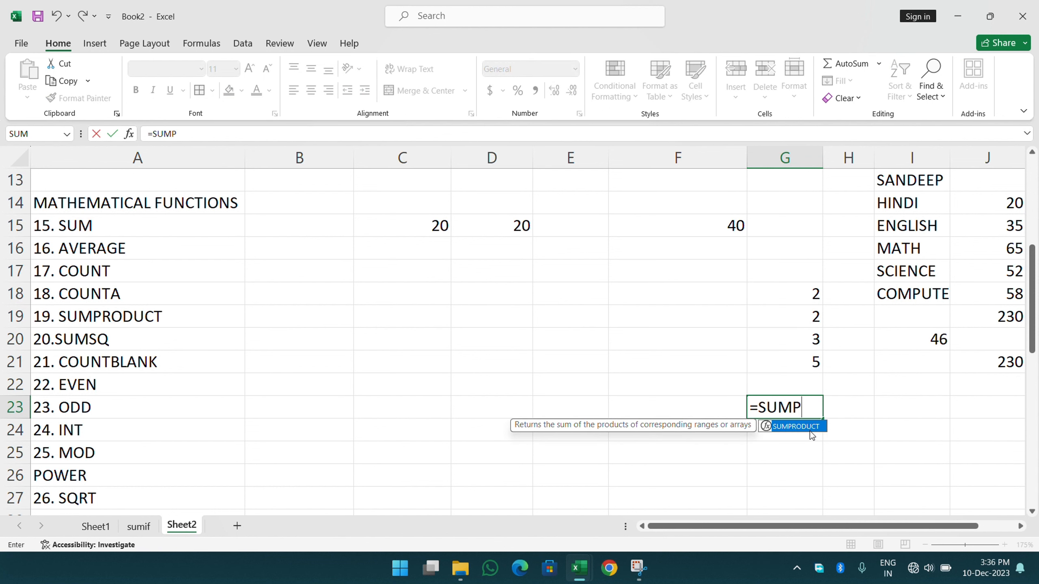
pyautogui.write('RO')
pyautogui.doubleClick(810, 429)
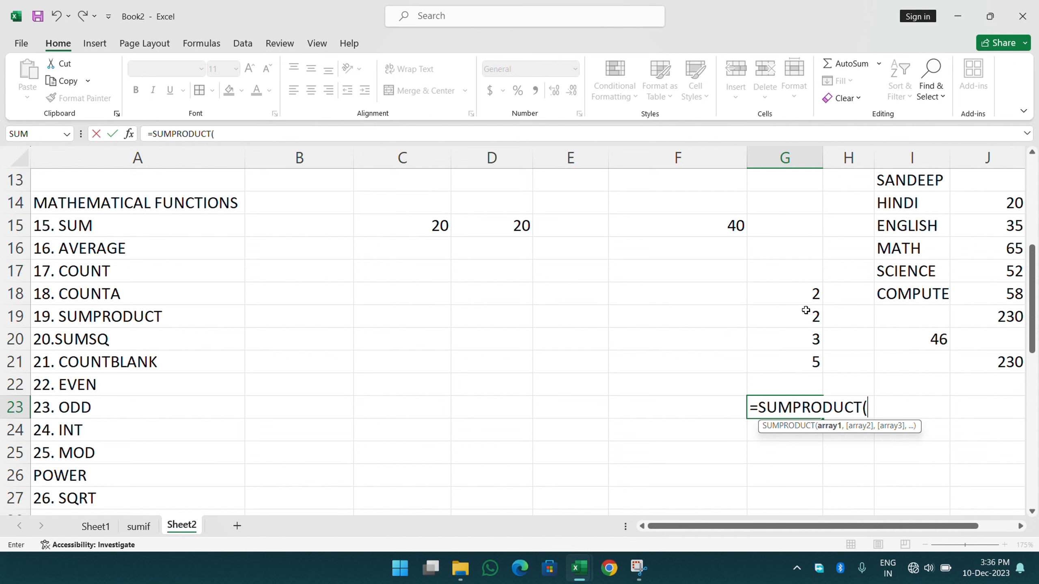
pyautogui.click(801, 293)
pyautogui.write(',')
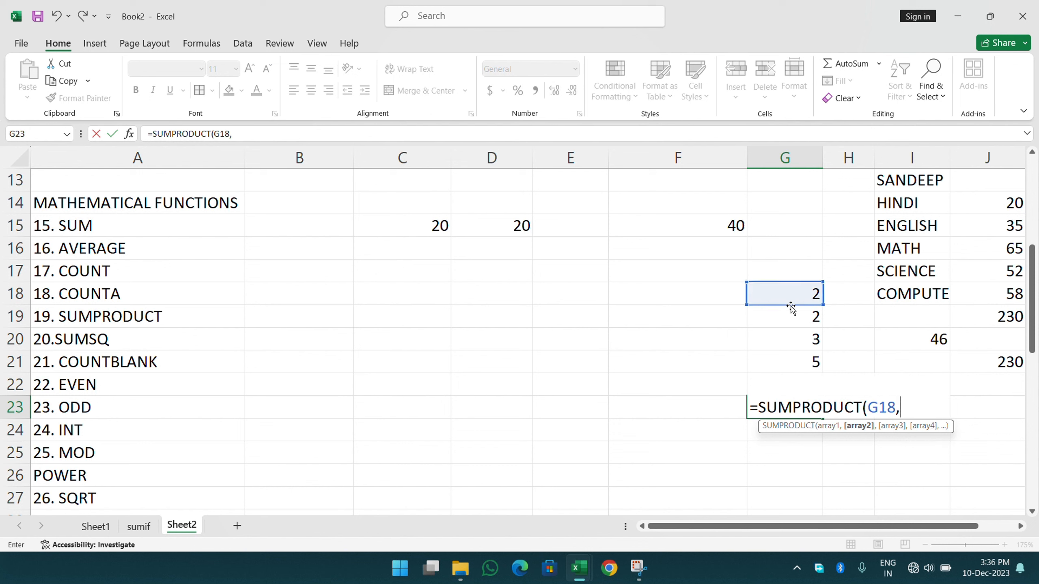
pyautogui.click(788, 315)
pyautogui.write(',')
pyautogui.click(783, 337)
pyautogui.write(',')
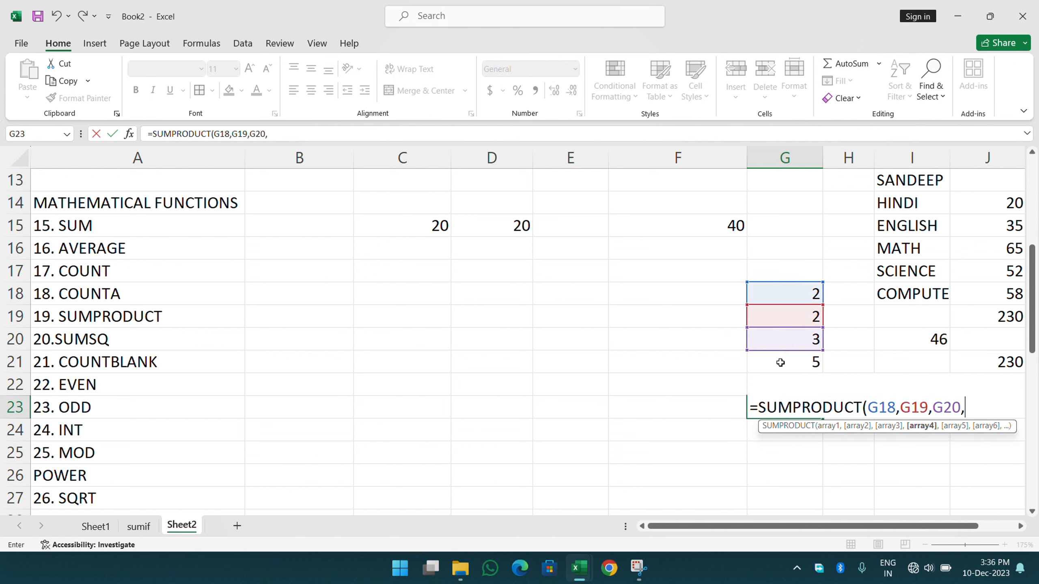
pyautogui.click(780, 363)
pyautogui.press('Return')
pyautogui.click(797, 406)
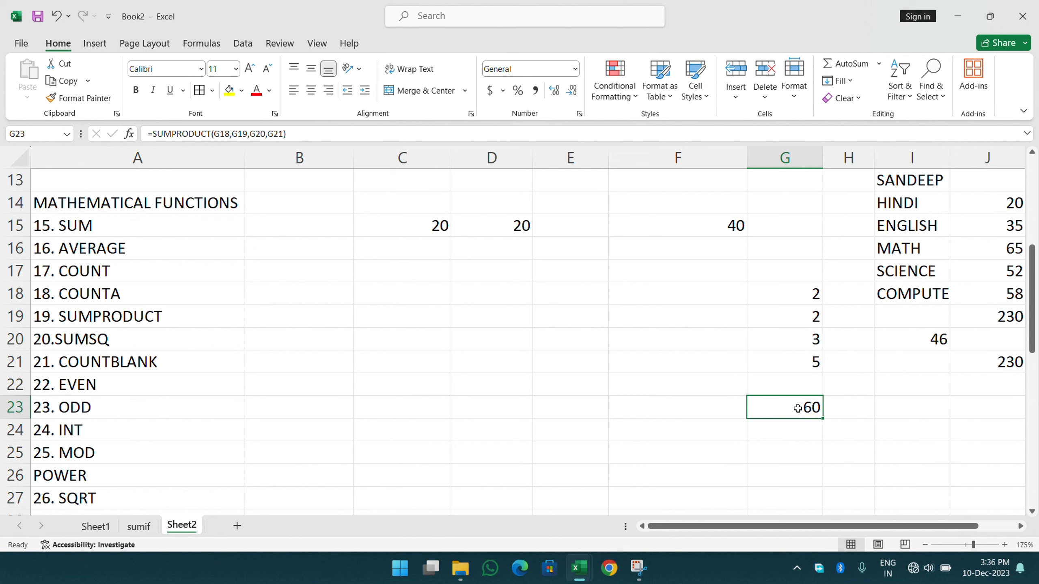
pyautogui.doubleClick(799, 407)
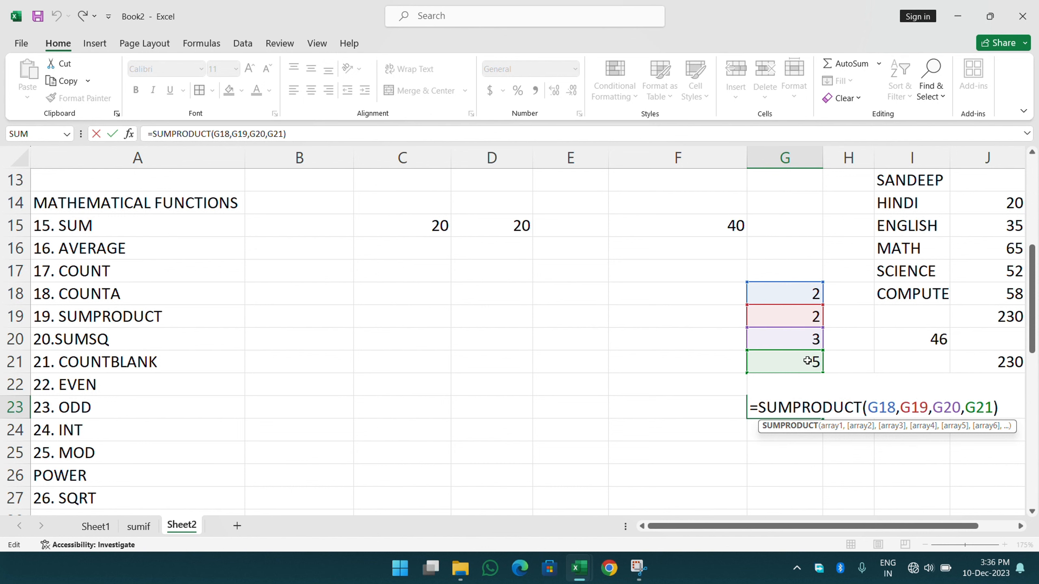
pyautogui.press('Return')
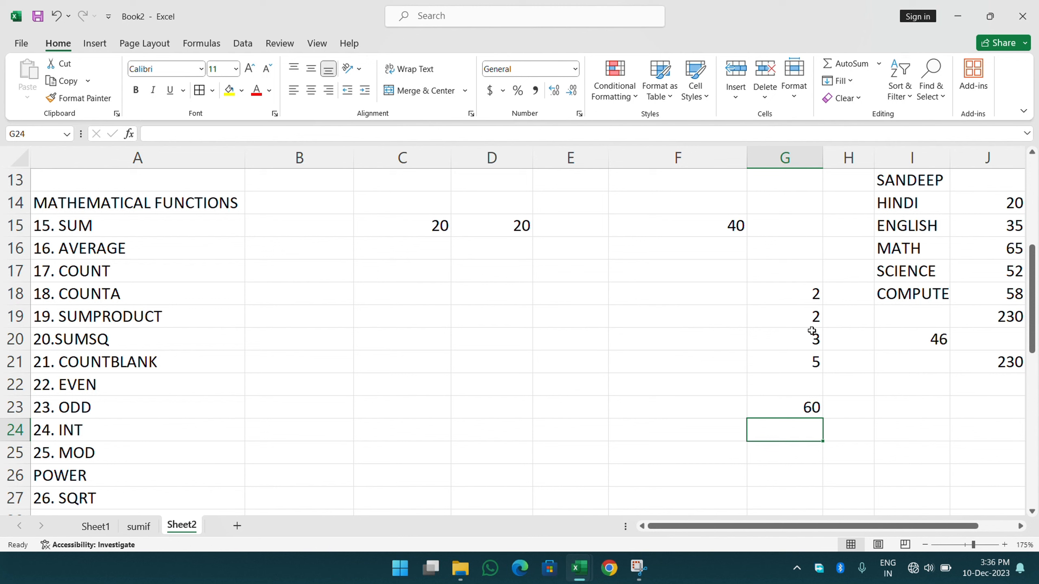
# Step: Enter a SUMSQ formula in F24 with G19, G20 and G21 as arguments, and check its references
pyautogui.moveTo(808, 320); pyautogui.dragTo(802, 360)
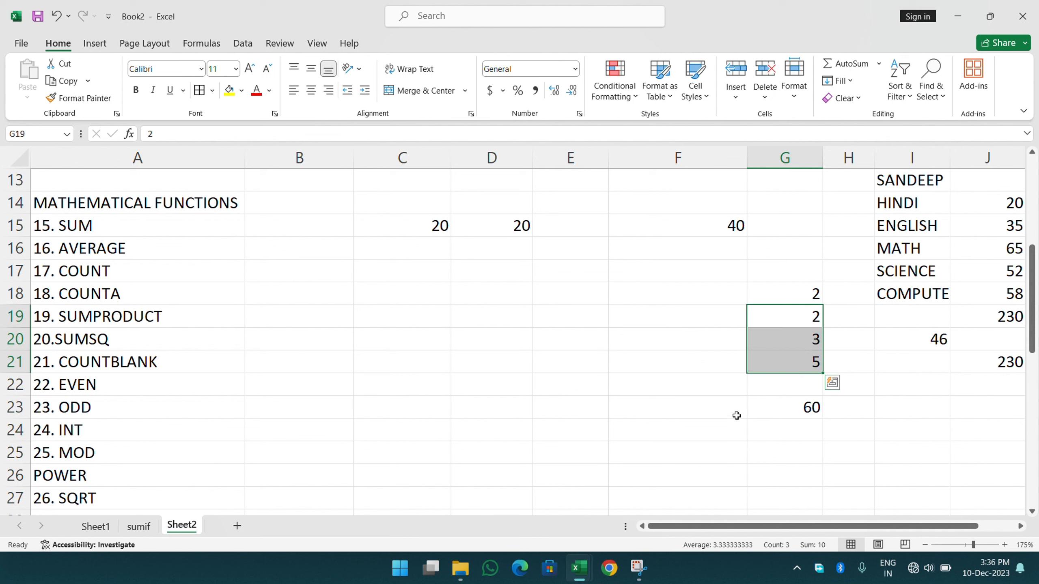
pyautogui.click(680, 436)
pyautogui.write('=')
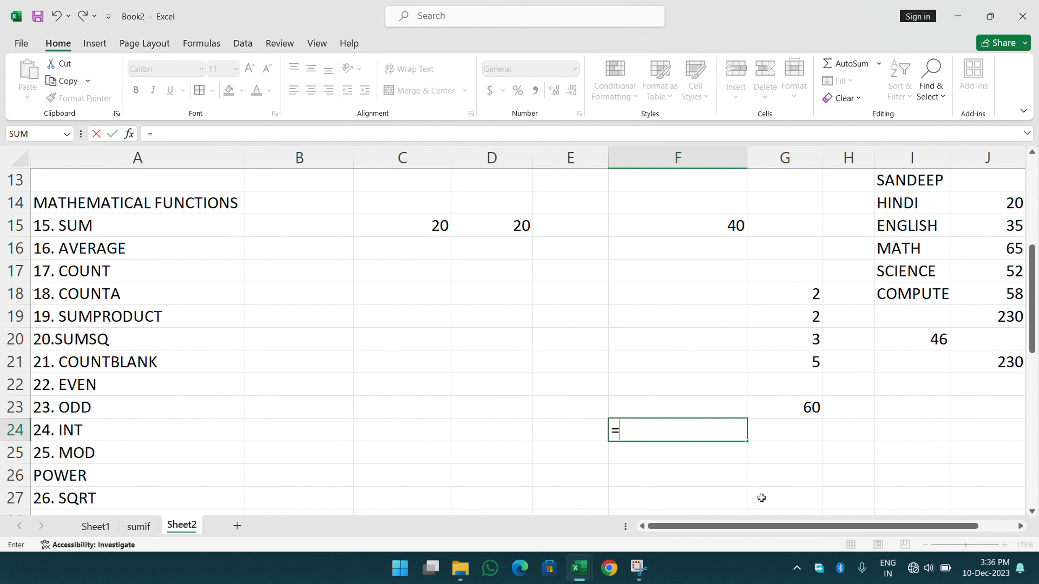
pyautogui.write('SUMSQ(')
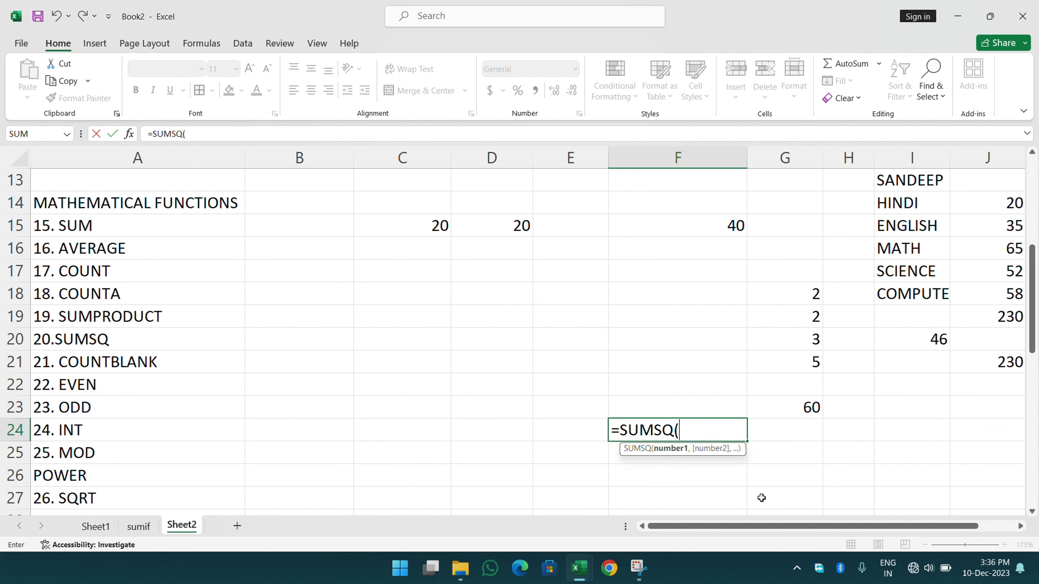
pyautogui.click(788, 319)
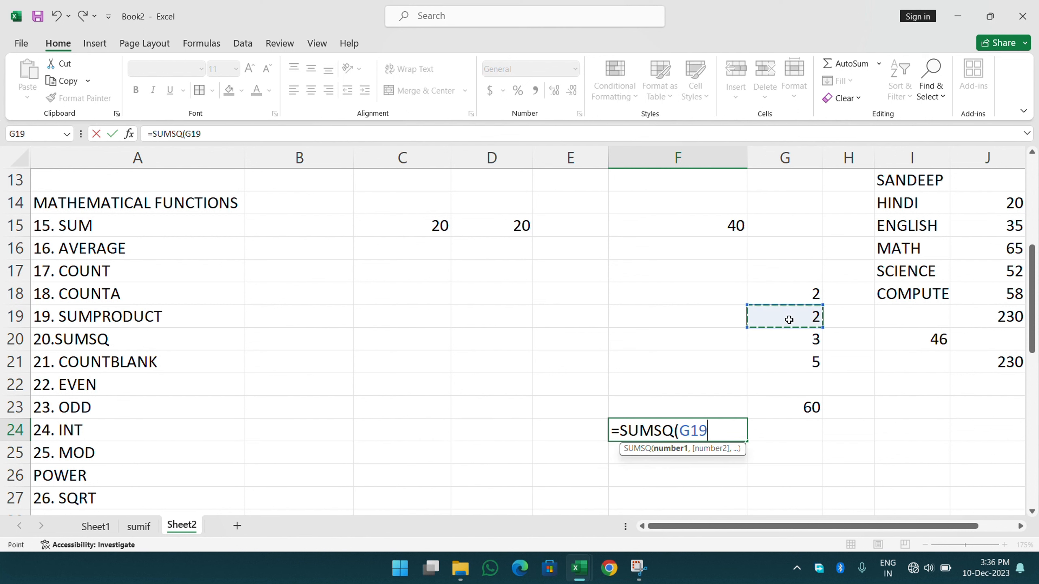
pyautogui.write(',')
pyautogui.click(797, 338)
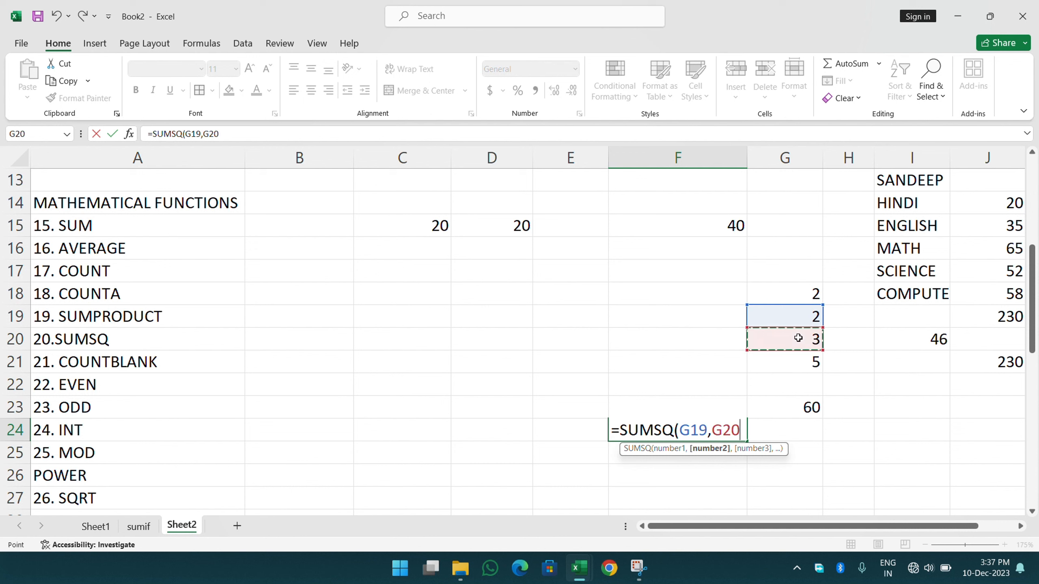
pyautogui.write(',')
pyautogui.click(792, 360)
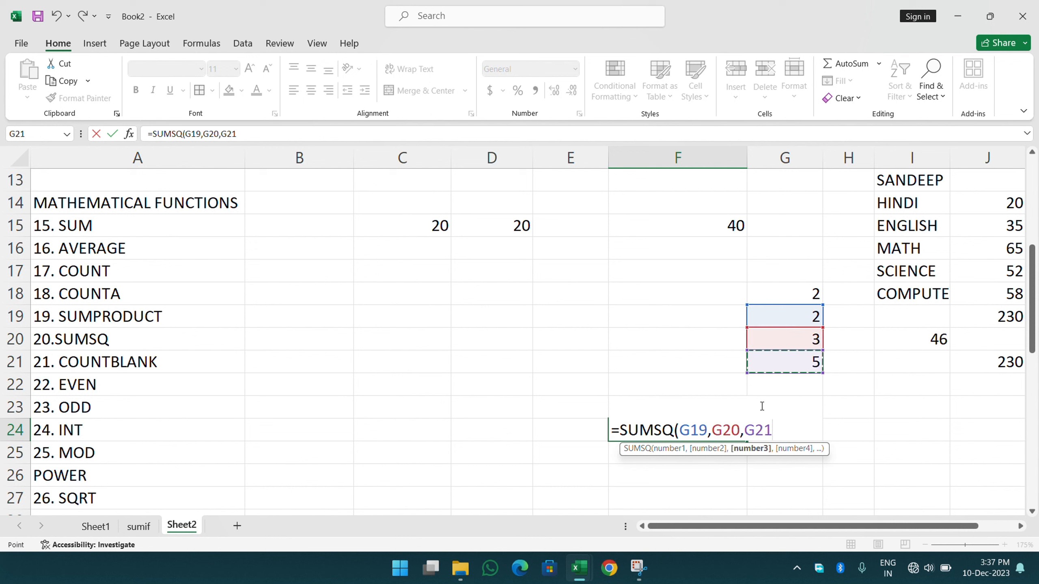
pyautogui.press('Return')
pyautogui.click(739, 430)
pyautogui.doubleClick(740, 430)
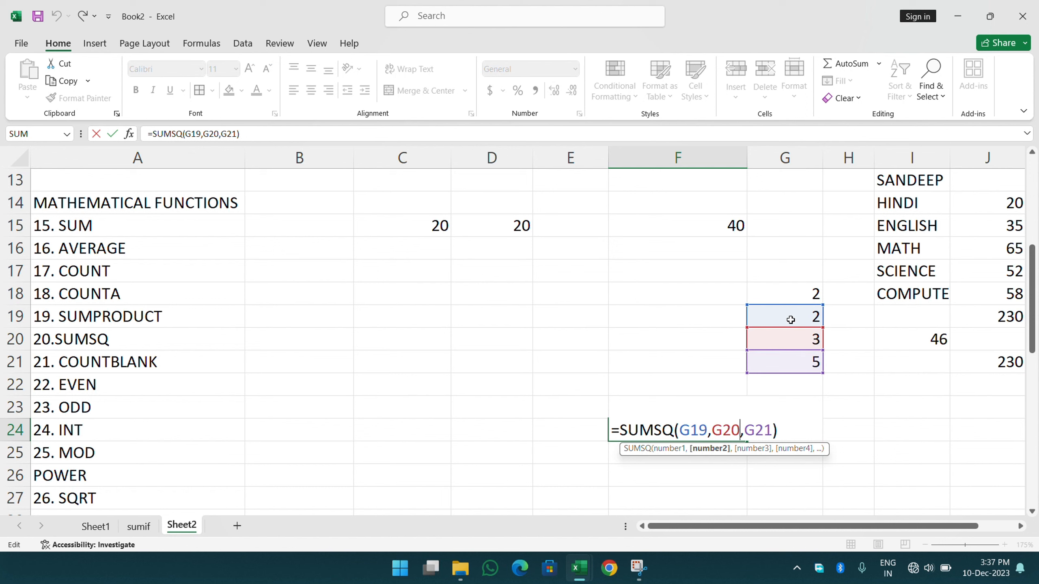
pyautogui.press('Return')
# Step: Enter the squares 4, 9 and 25 beside the source numbers, in cells H19 to H21
pyautogui.click(853, 319)
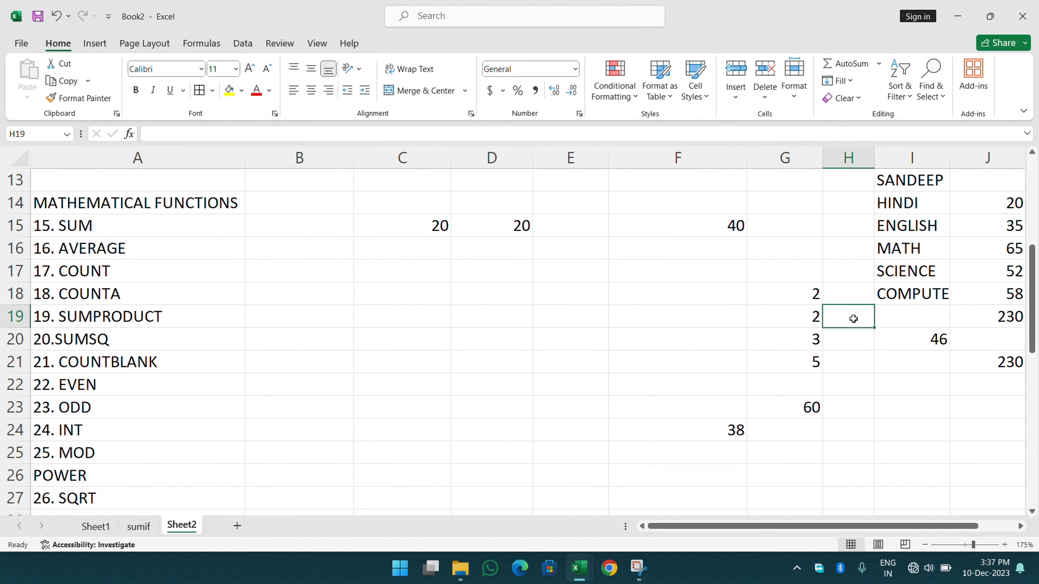
pyautogui.write('4')
pyautogui.press('Return')
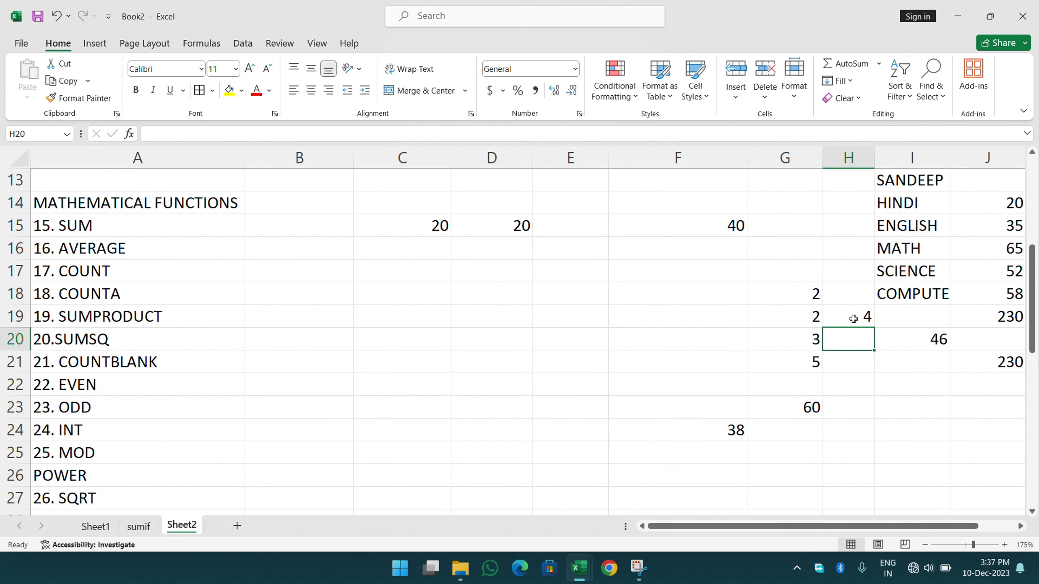
pyautogui.write('9')
pyautogui.press('Return')
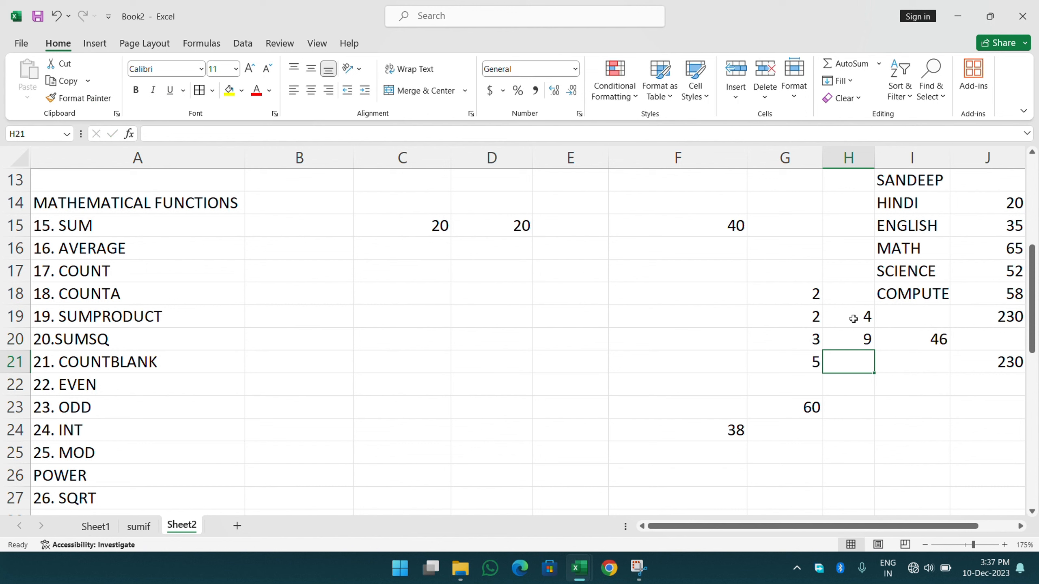
pyautogui.write('25')
pyautogui.press('Return')
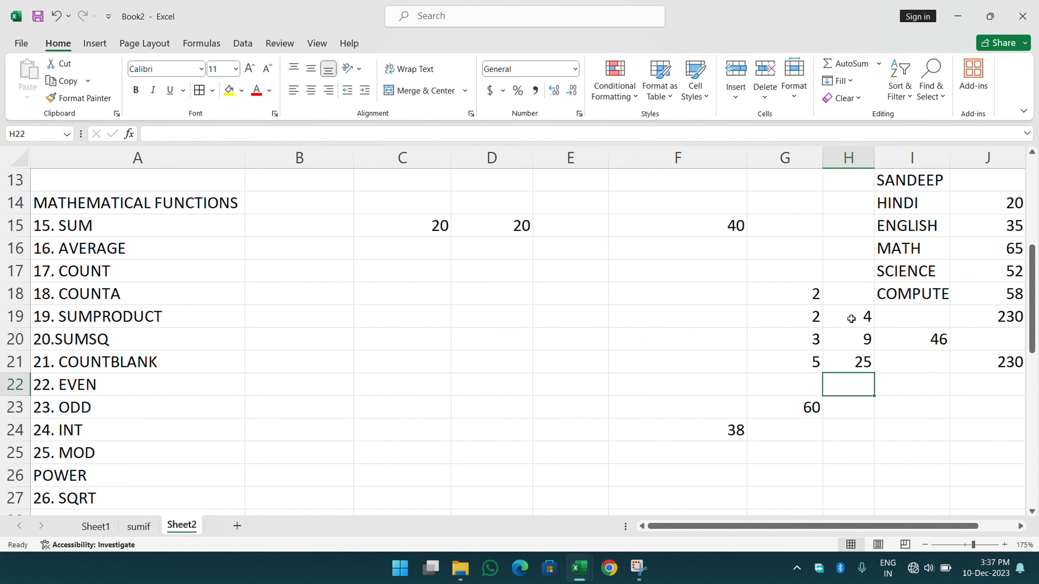
# Step: Compare the individual squares in H19:H21 with the SUMSQ result in F24
pyautogui.moveTo(852, 315); pyautogui.dragTo(858, 368)
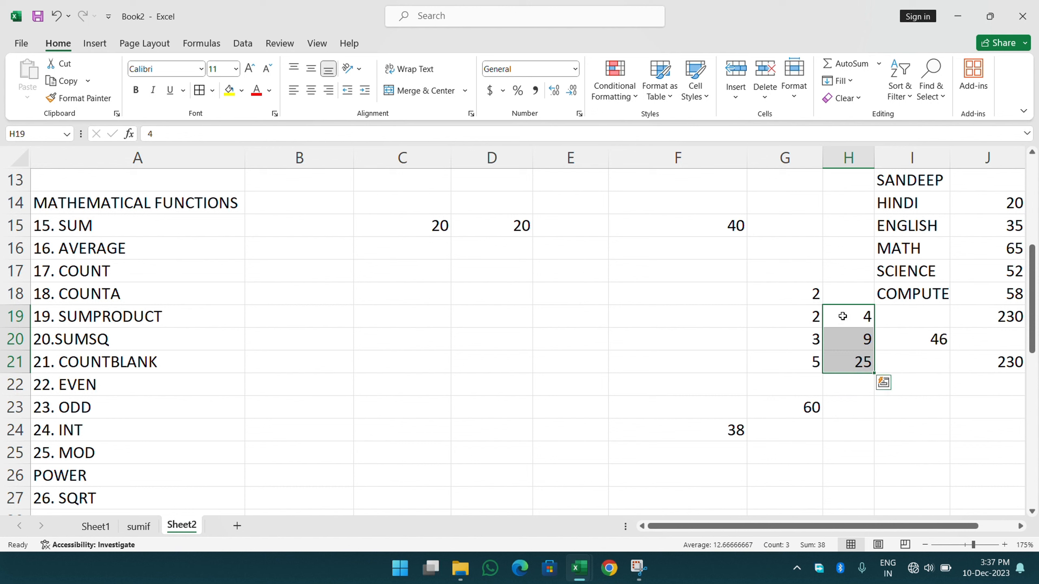
pyautogui.click(842, 316)
pyautogui.click(848, 340)
pyautogui.click(859, 369)
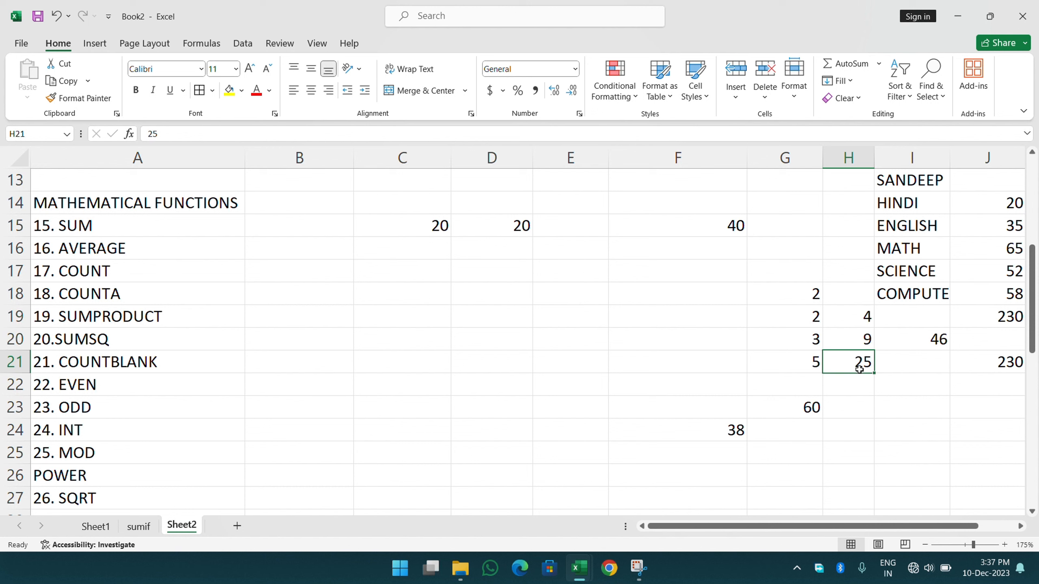
pyautogui.moveTo(863, 319); pyautogui.dragTo(863, 360)
pyautogui.click(862, 361)
pyautogui.click(862, 343)
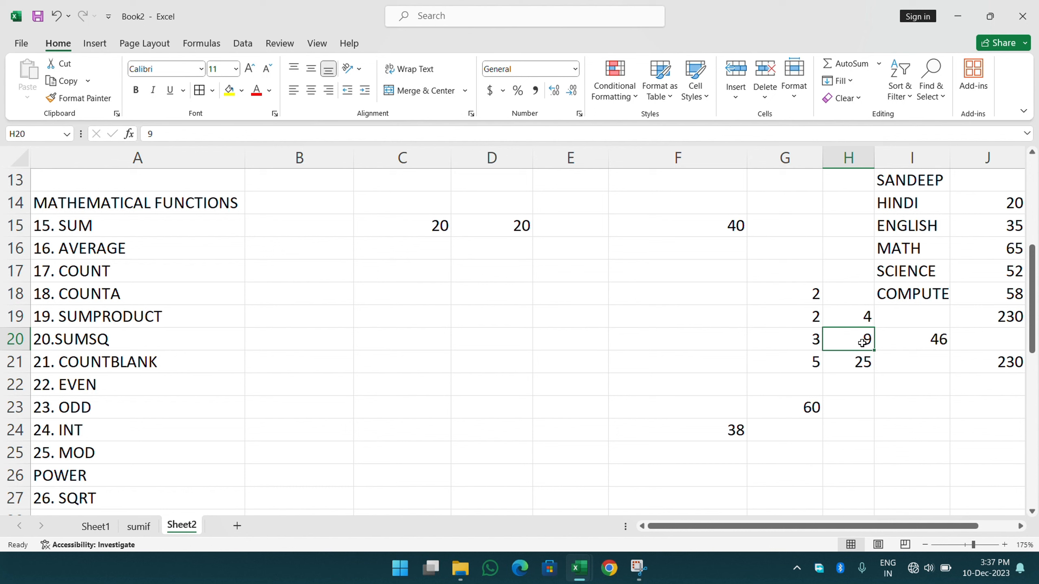
pyautogui.click(866, 318)
pyautogui.click(732, 432)
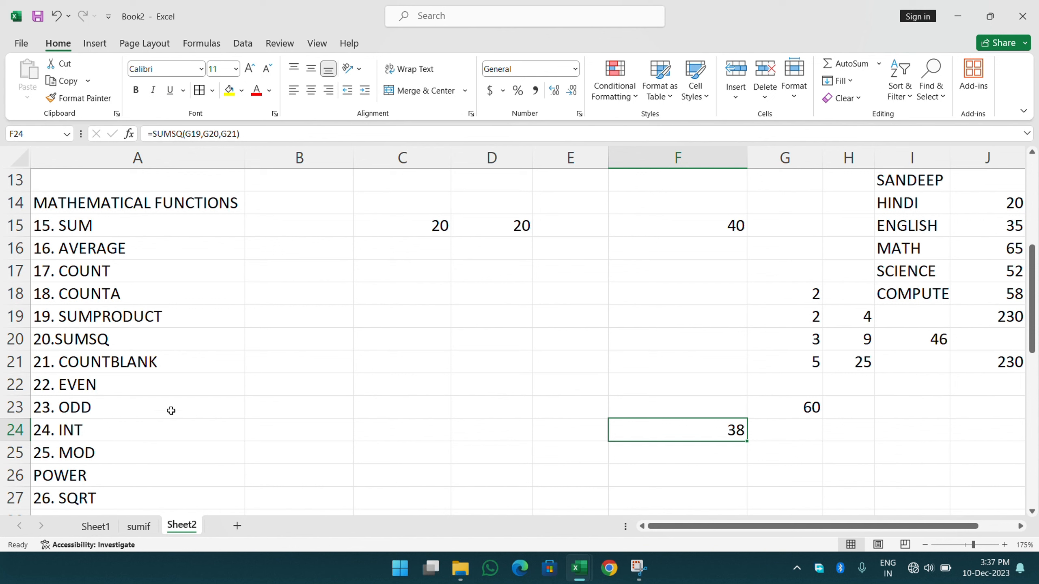
# Step: Enter the sample numbers 25 and 26 in cells E15 and E16
pyautogui.click(374, 270)
pyautogui.click(536, 228)
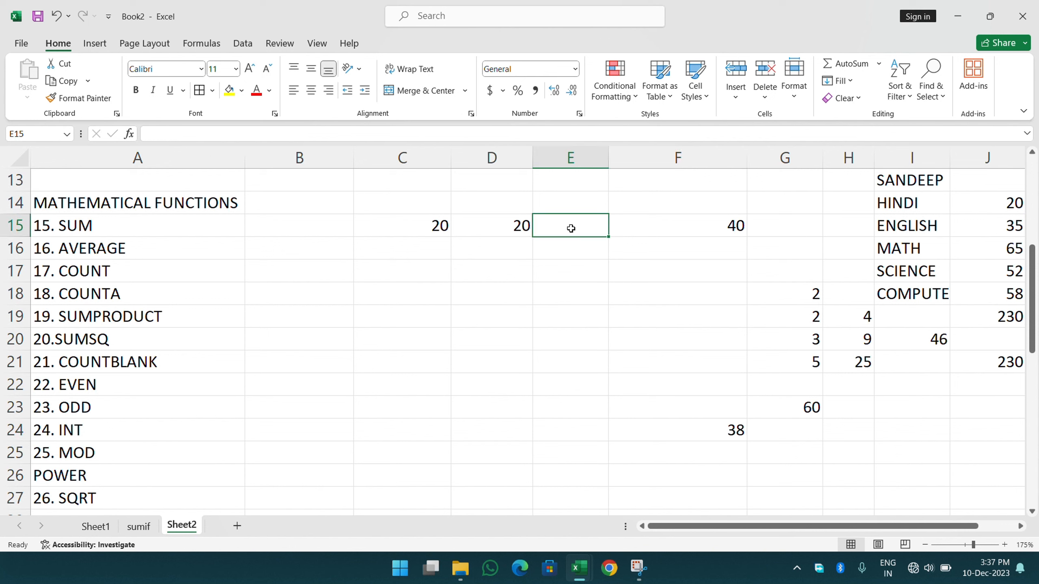
pyautogui.write('25')
pyautogui.press('Return')
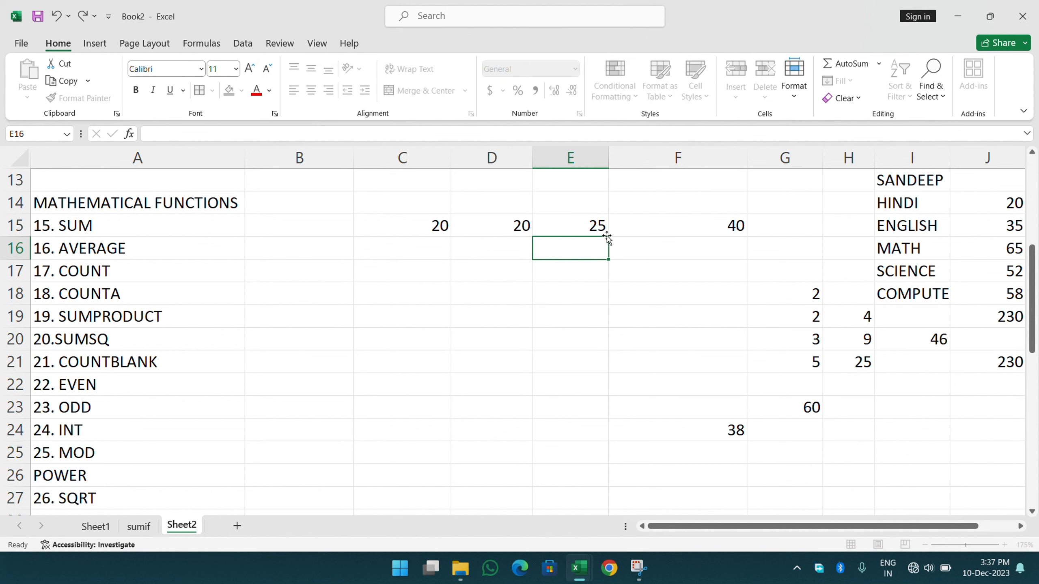
pyautogui.write('26')
pyautogui.press('Return')
# Step: Enter an EVEN formula in F18 that refers to E15, and compare its result with the source number
pyautogui.click(645, 287)
pyautogui.write('=')
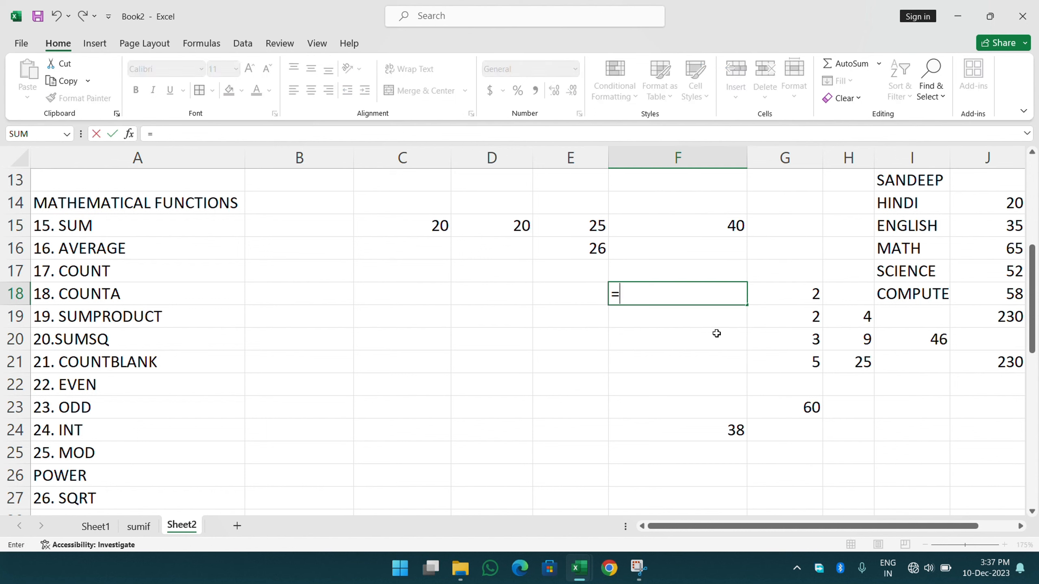
pyautogui.write('EVEN(')
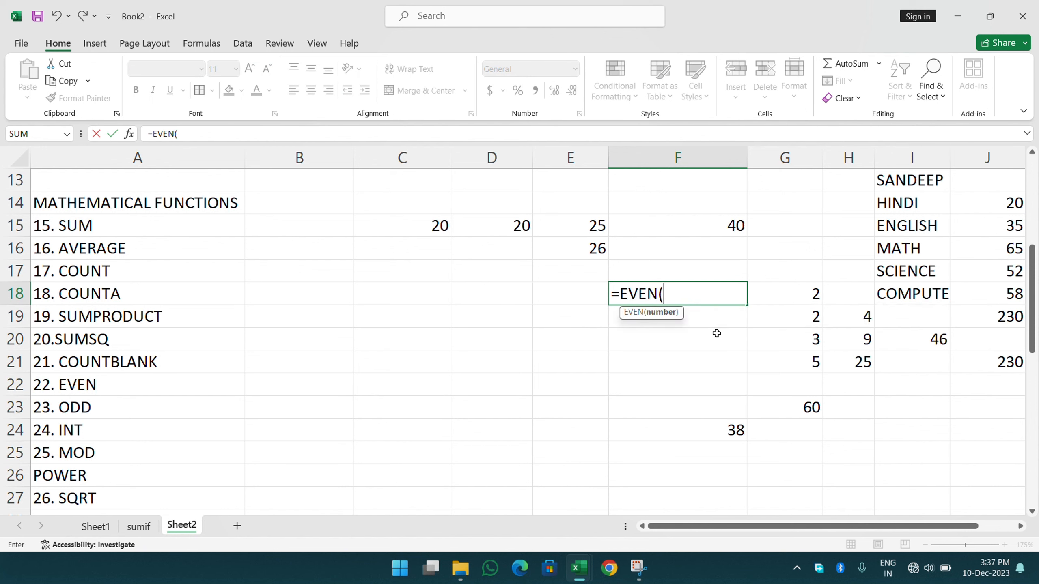
pyautogui.click(597, 221)
pyautogui.press('Return')
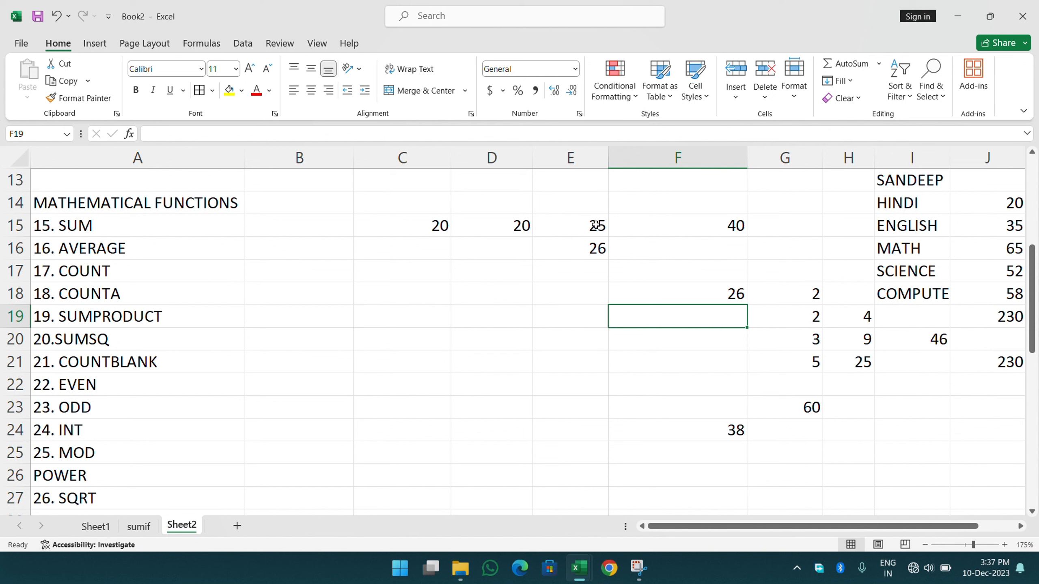
pyautogui.click(597, 225)
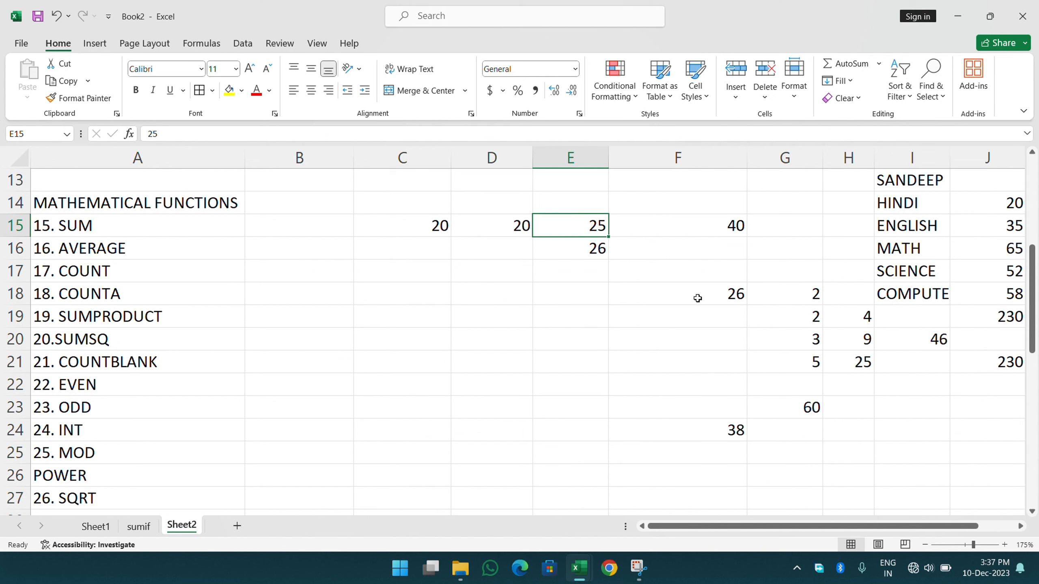
# Step: Clear the range C15:F18 and enter the sample number 21 in cell C15
pyautogui.moveTo(437, 230); pyautogui.dragTo(724, 297)
pyautogui.press('Delete')
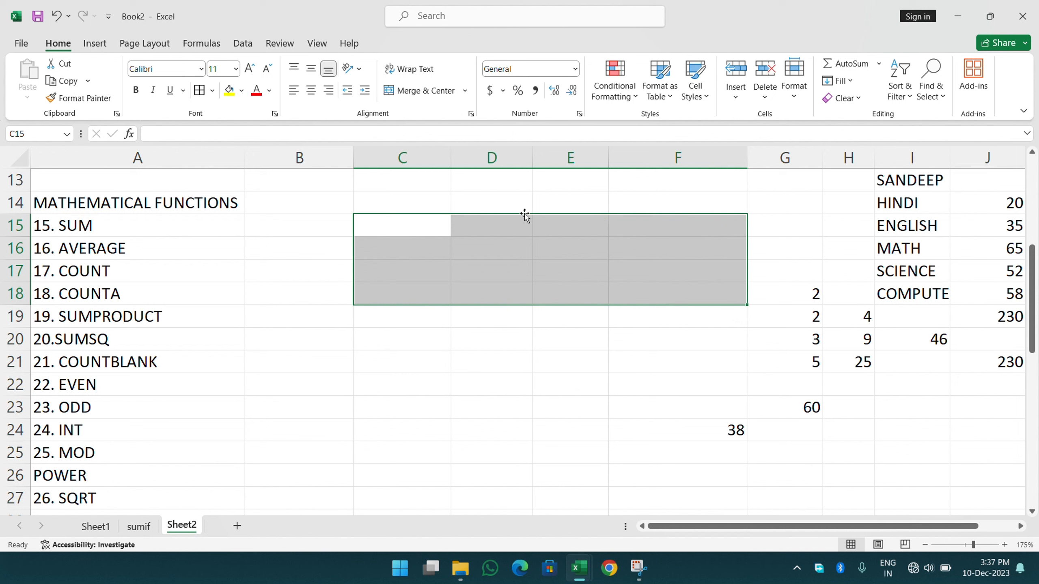
pyautogui.press('Left')
pyautogui.press('Right')
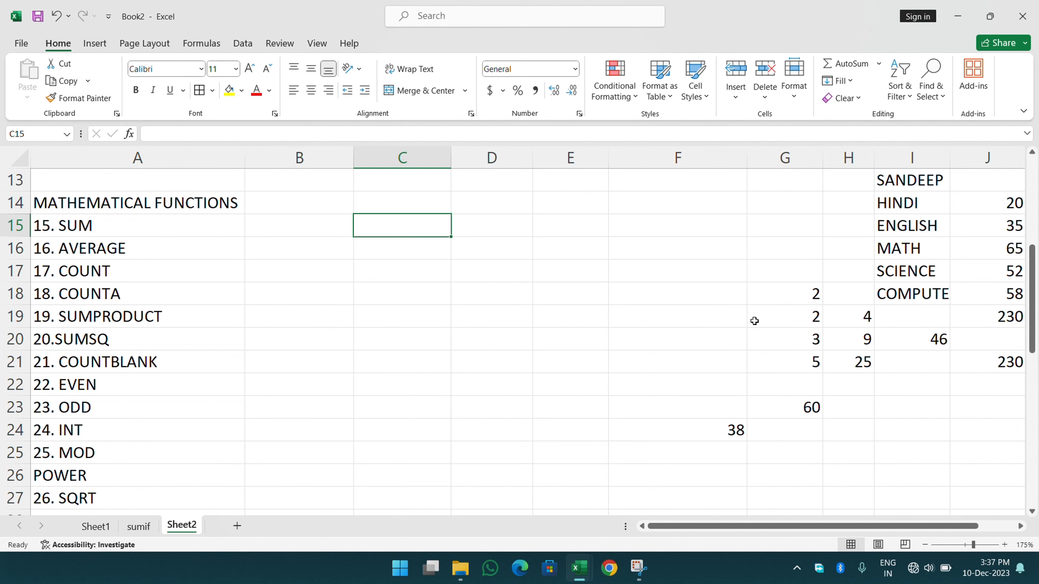
pyautogui.write('2')
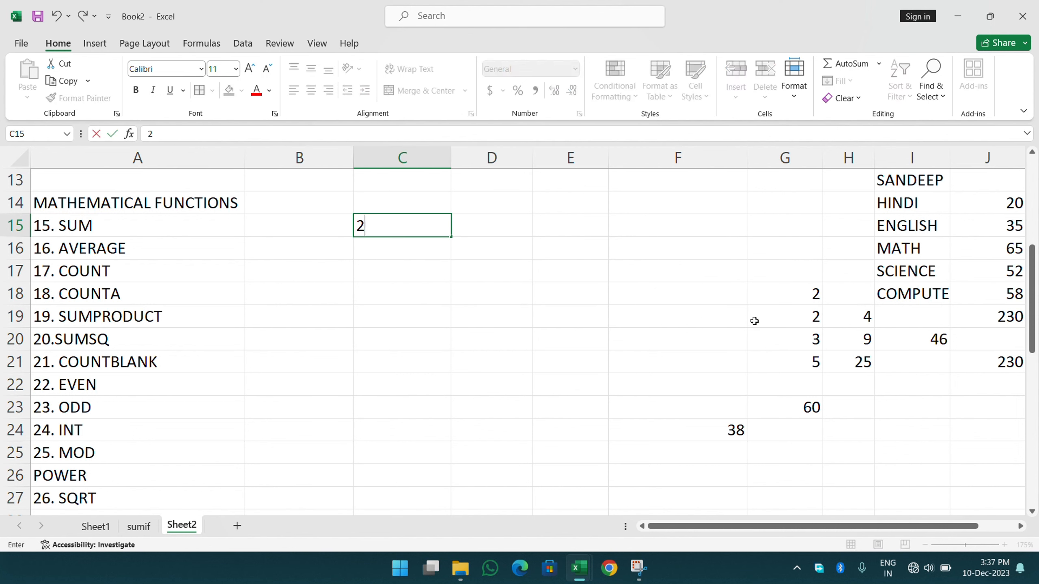
pyautogui.write('1')
pyautogui.press('Return')
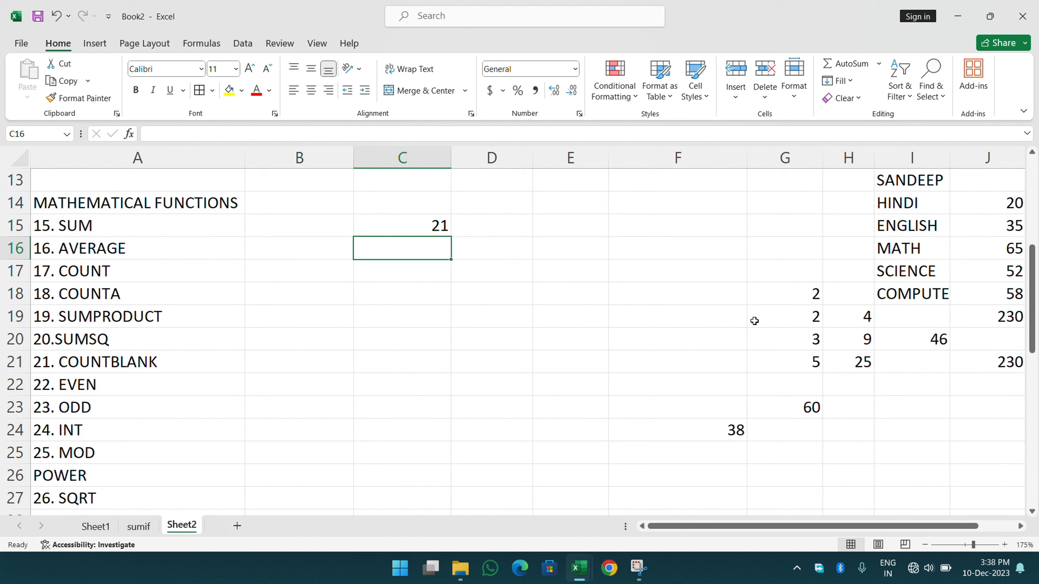
# Step: Enter an EVEN formula in E15 that refers to the sample number in C15
pyautogui.press('Up')
pyautogui.press('Right')
pyautogui.press('Right')
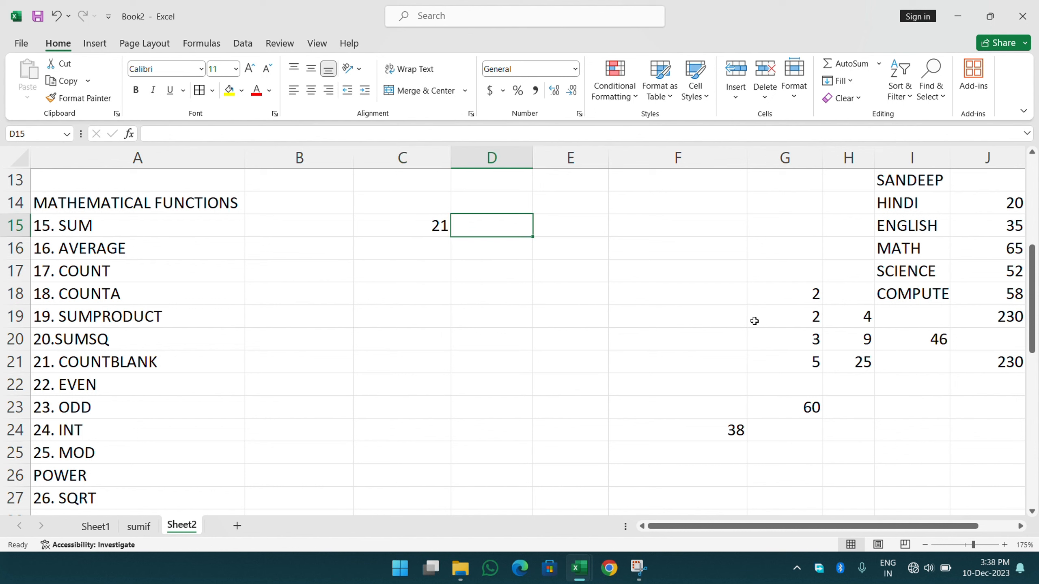
pyautogui.write('=EV')
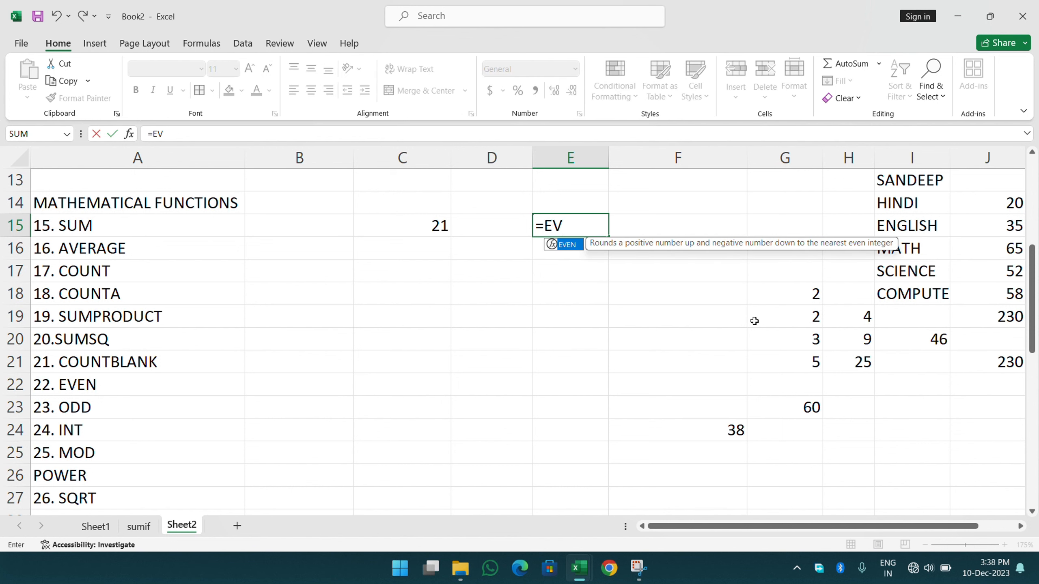
pyautogui.press('Tab')
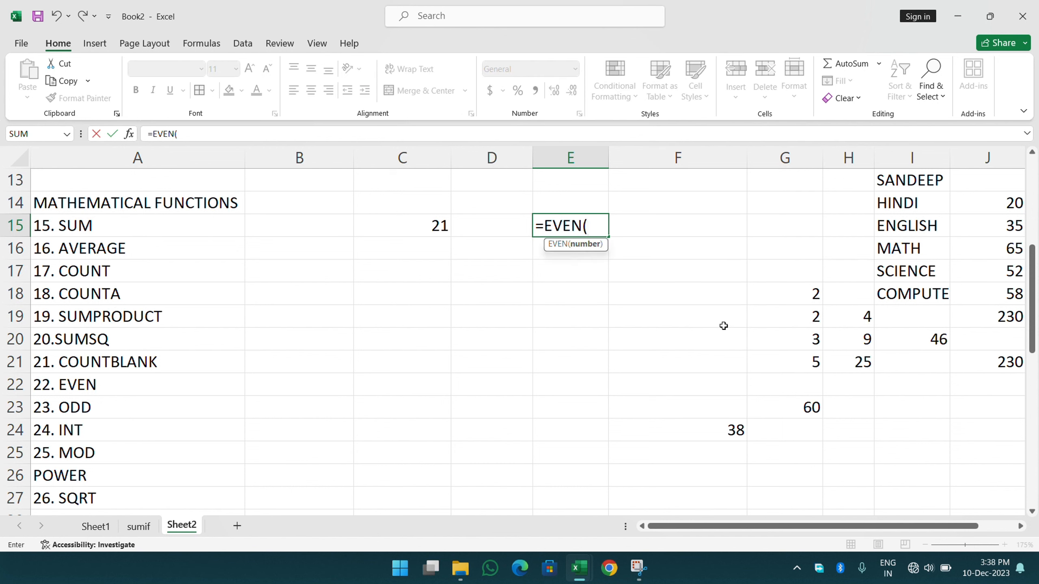
pyautogui.click(425, 230)
pyautogui.press('Return')
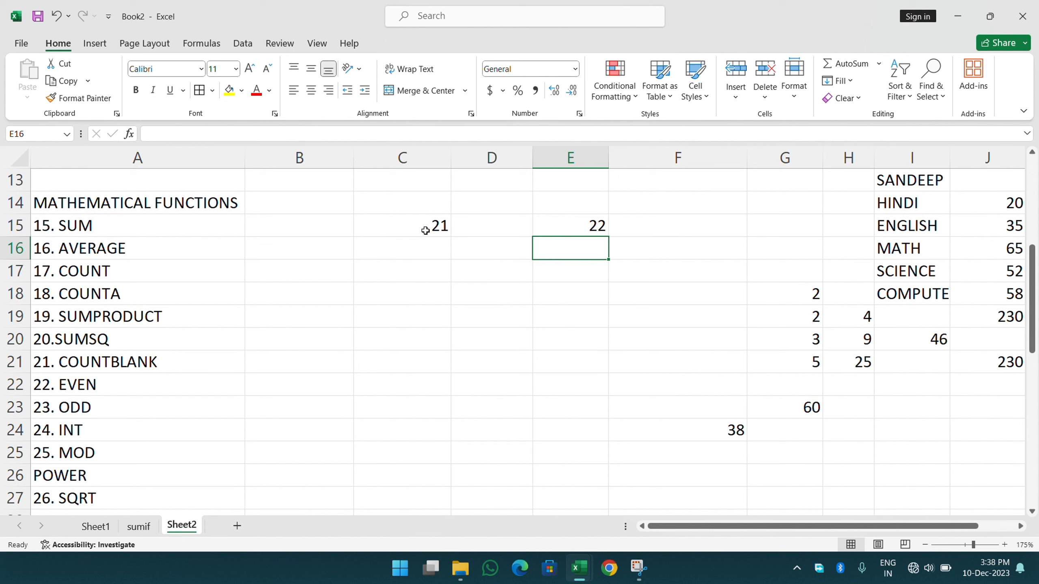
# Step: Enter the number 22 in cell C17 and 0 in cell C18
pyautogui.press('Left')
pyautogui.press('Left')
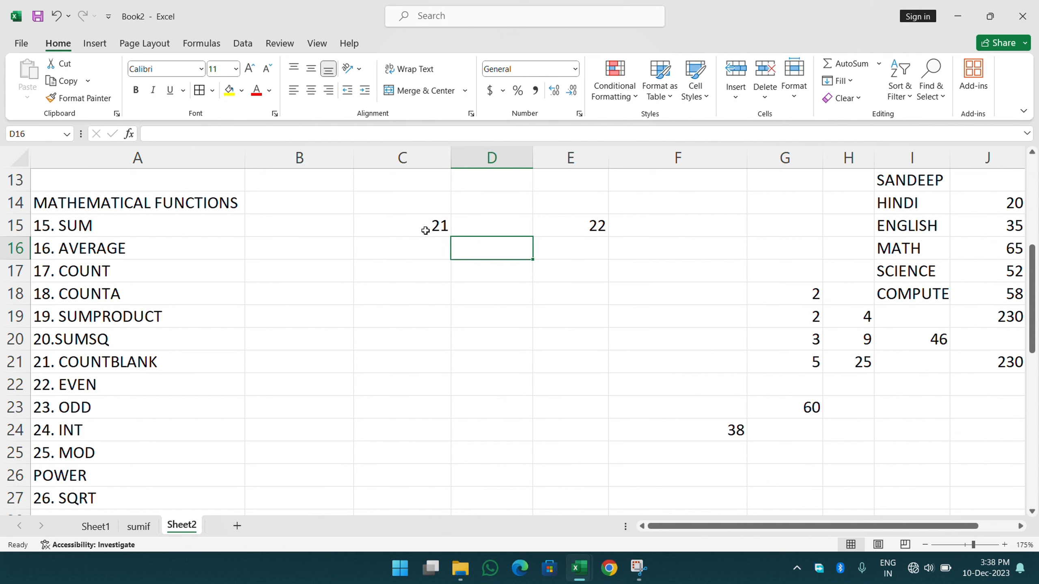
pyautogui.press('Right')
pyautogui.press('Left')
pyautogui.press('Down')
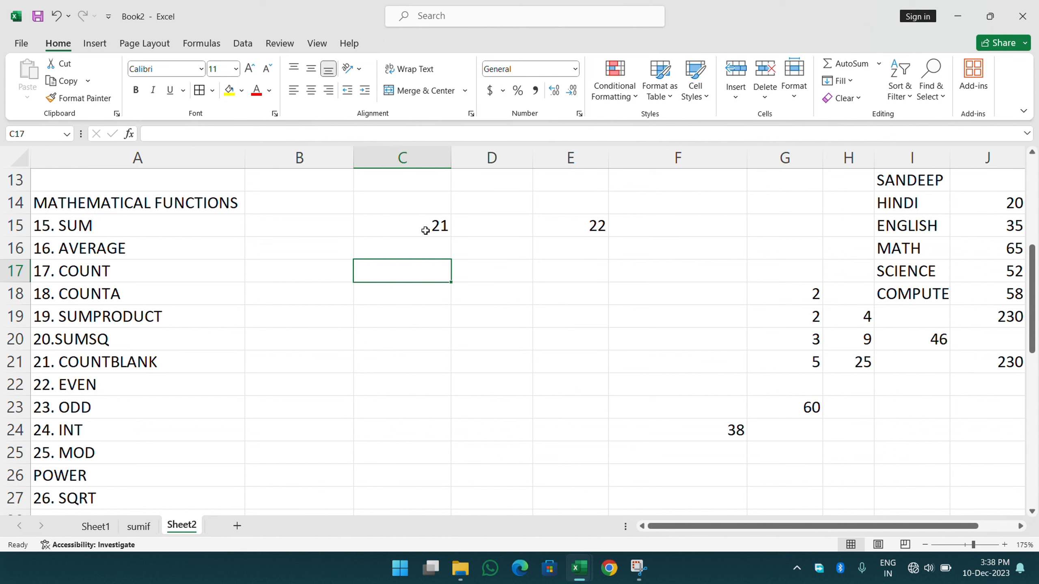
pyautogui.write('22')
pyautogui.press('Return')
pyautogui.write('0')
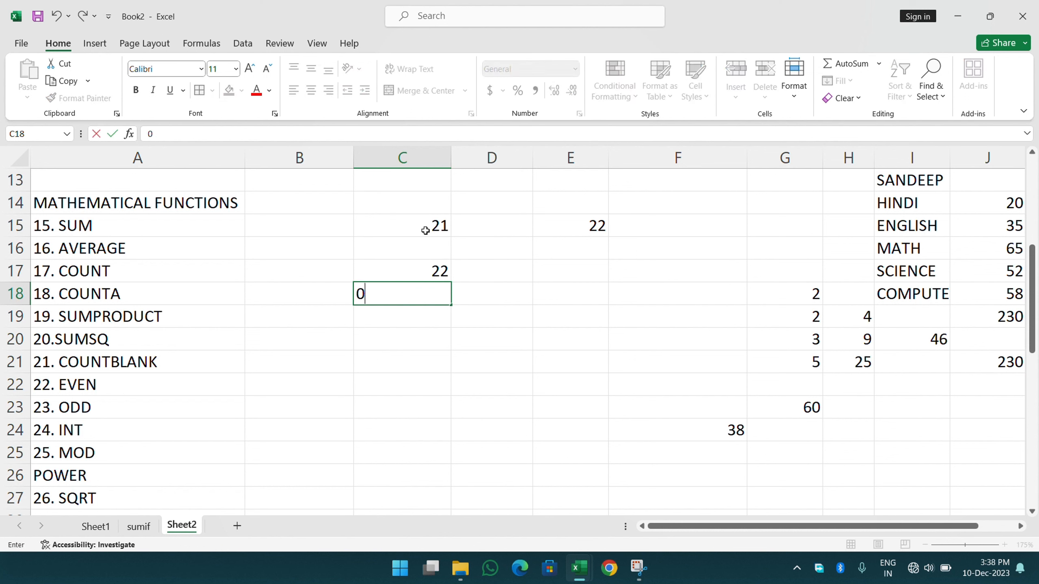
# Step: Enter an ODD formula in E18 that refers to the number in C17
pyautogui.press('Right')
pyautogui.press('Right')
pyautogui.write('=')
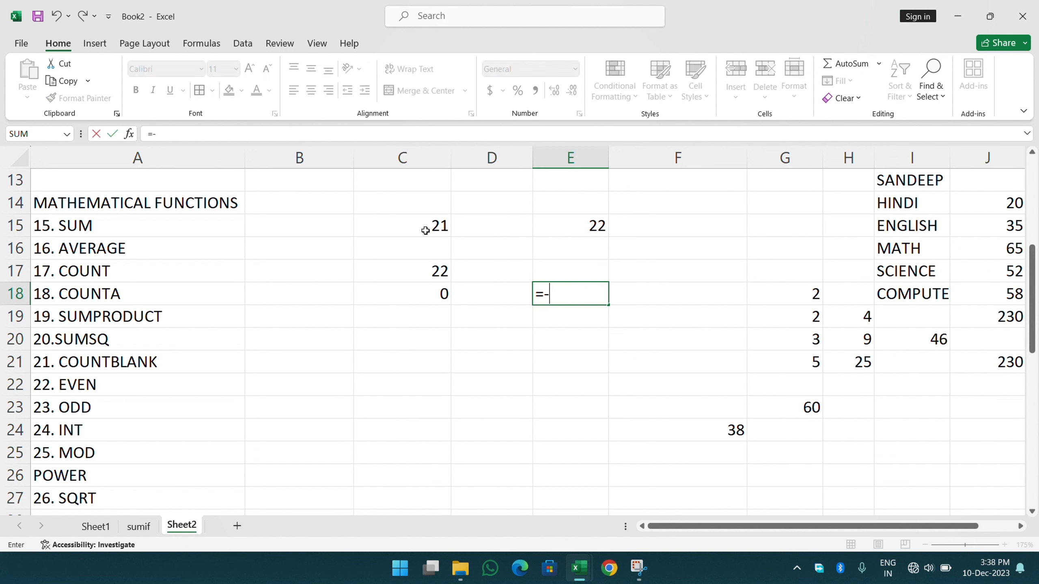
pyautogui.write('OF')
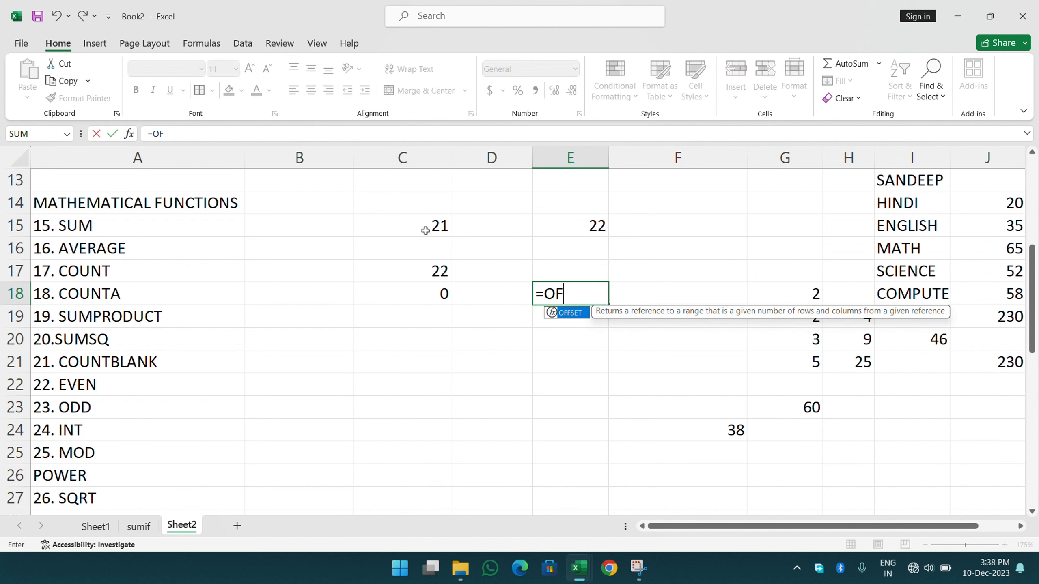
pyautogui.press('BackSpace')
pyautogui.write('DD(')
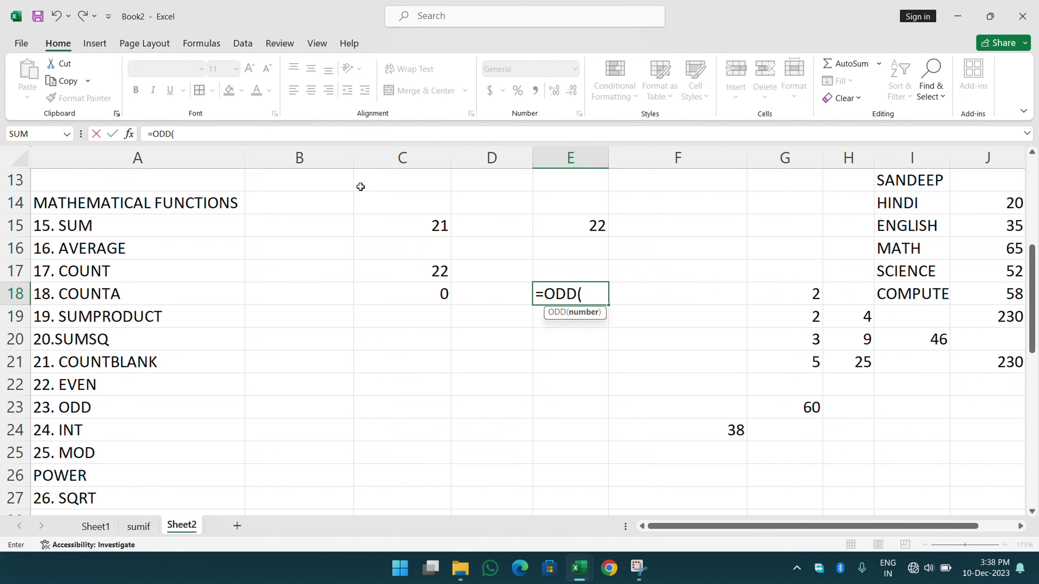
pyautogui.click(393, 266)
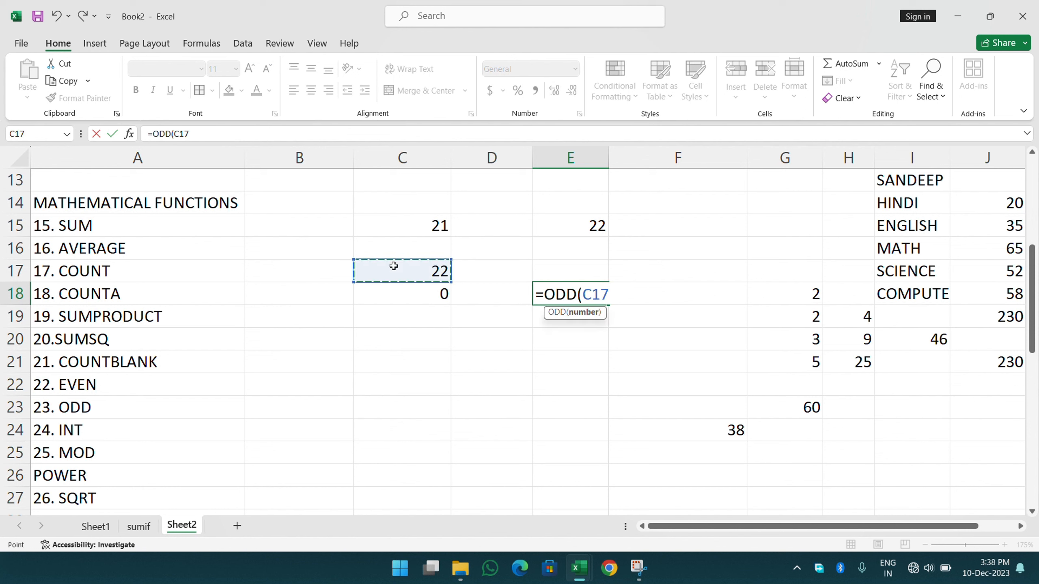
pyautogui.press('Return')
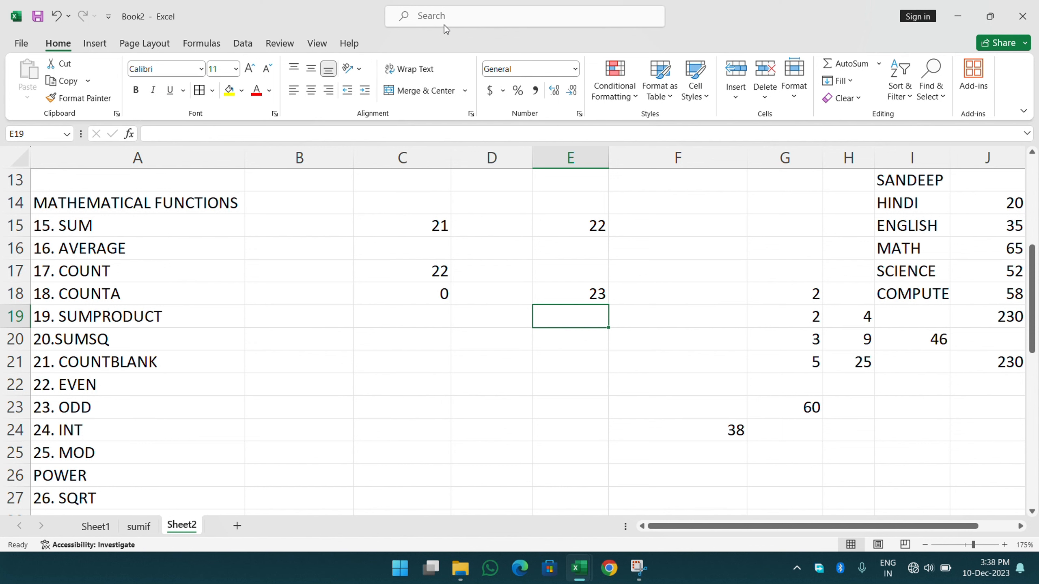
# Step: Enter the decimal sample number 75.2656 in cell E21
pyautogui.scroll(-1, 480, 241)
pyautogui.click(382, 274)
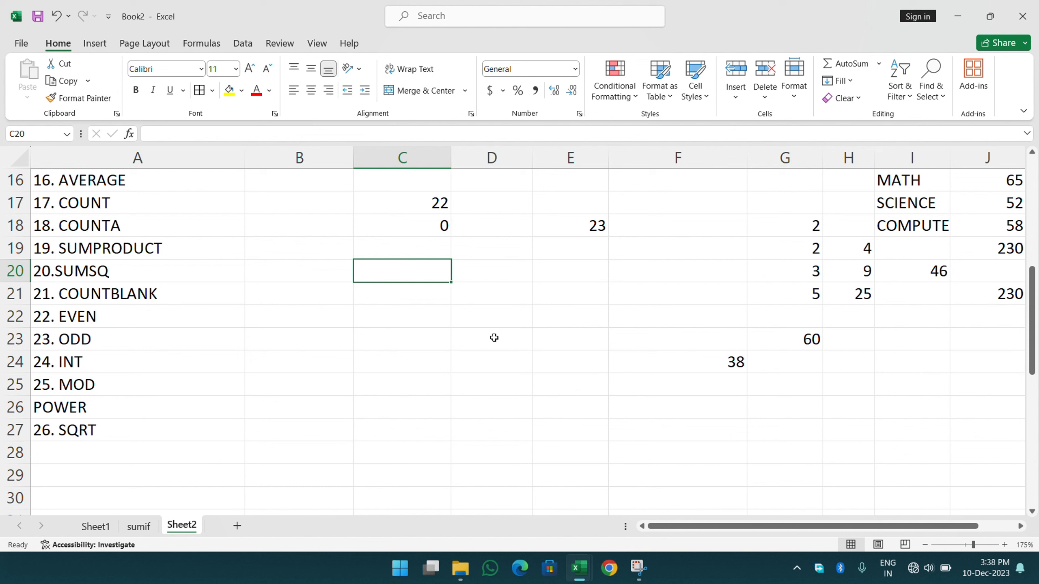
pyautogui.click(595, 287)
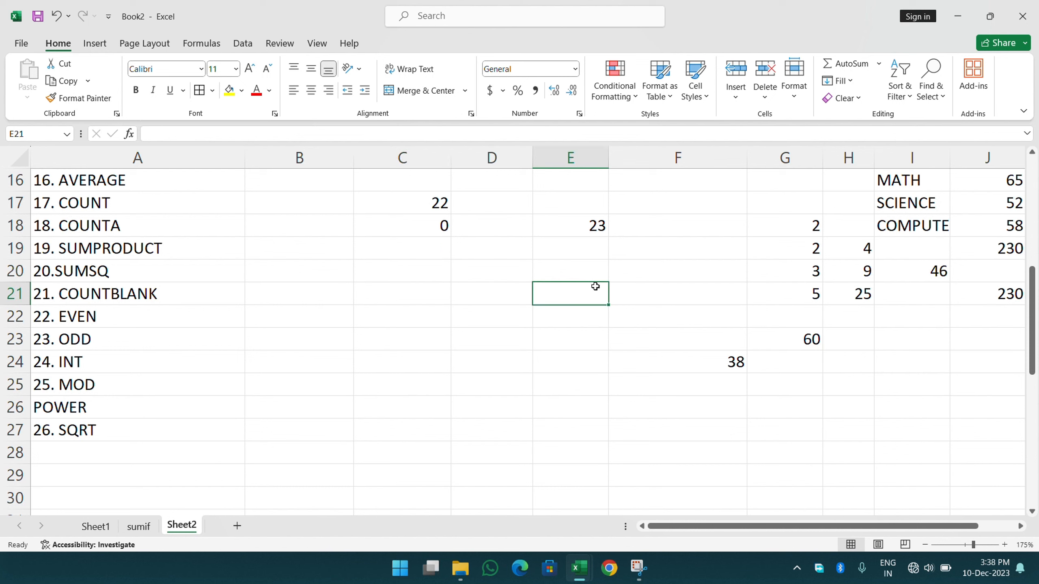
pyautogui.write('75.2656')
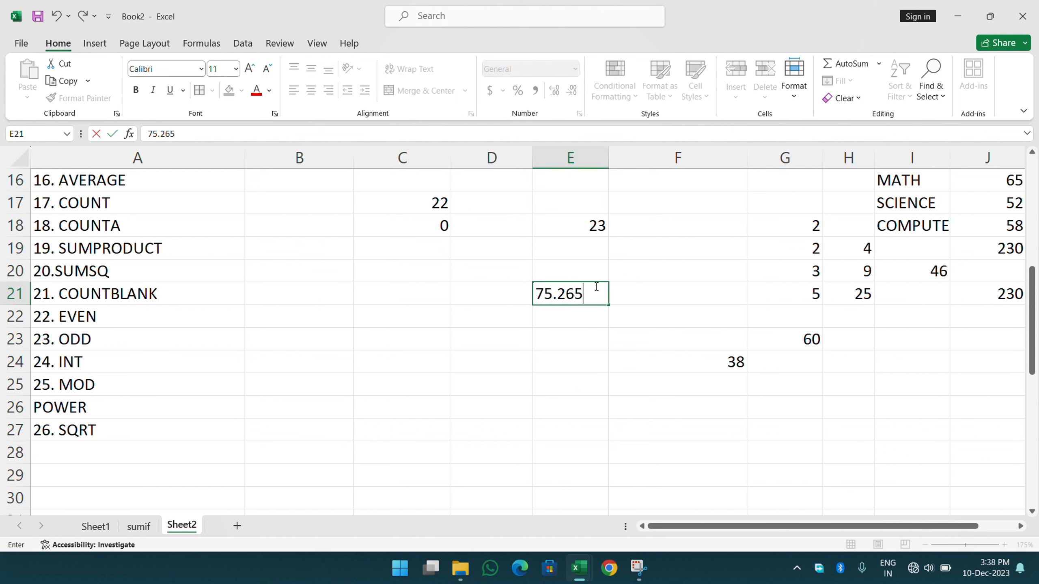
pyautogui.press('Return')
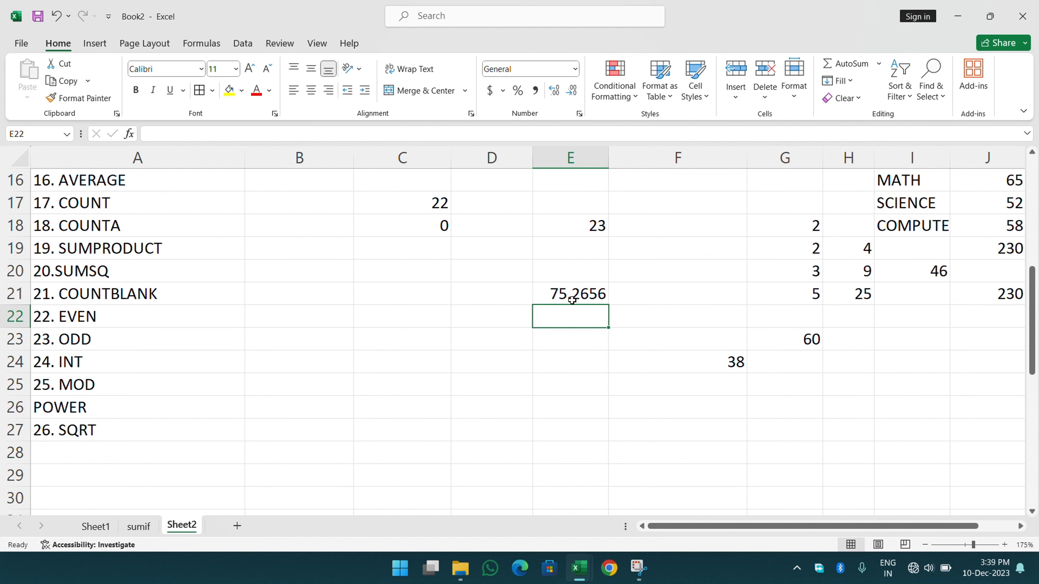
# Step: Enter an INT formula in E23 that refers to the decimal number in E21
pyautogui.click(544, 339)
pyautogui.write('=INT(')
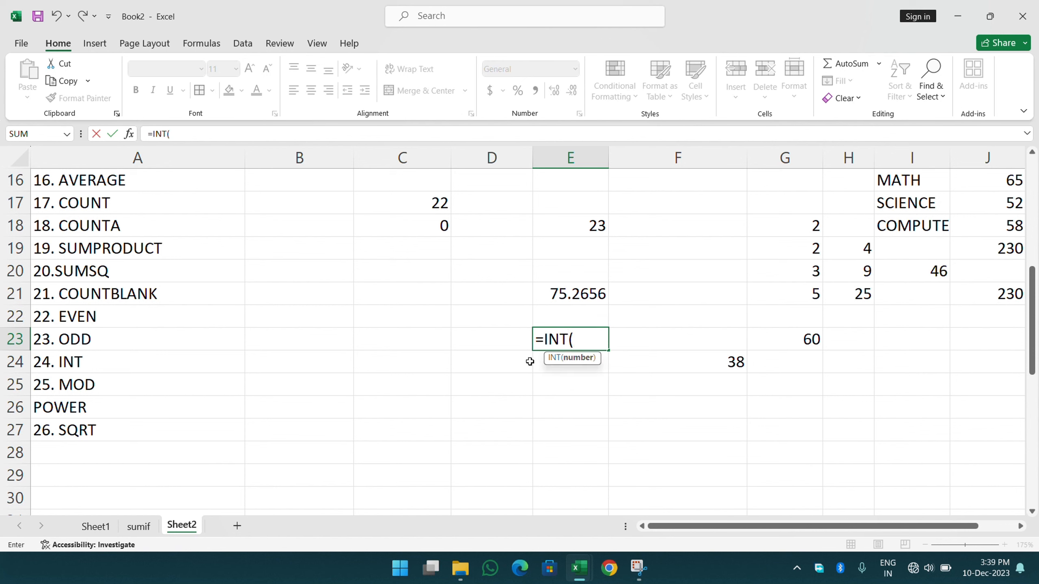
pyautogui.click(569, 290)
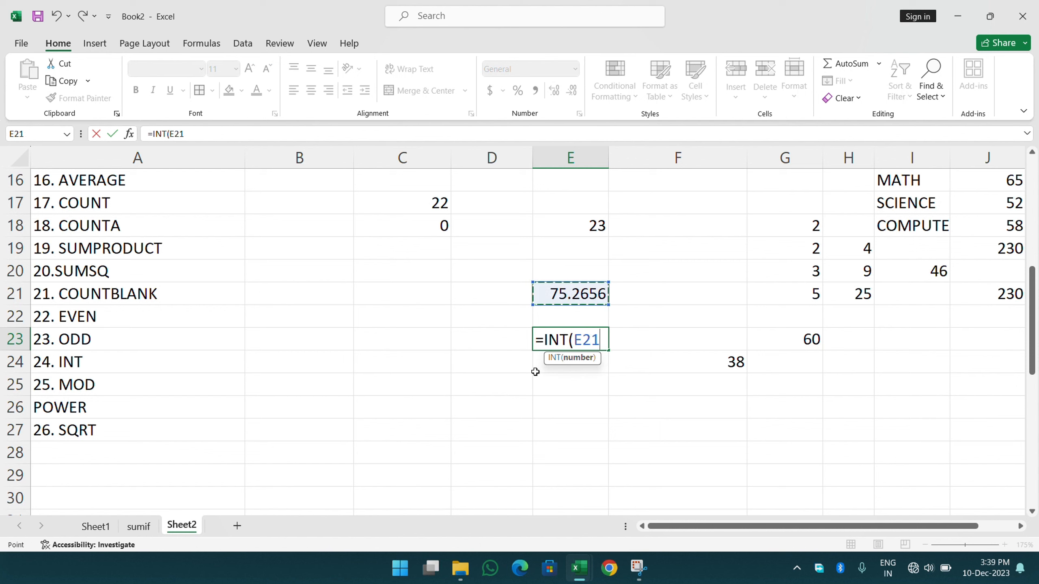
pyautogui.press('Return')
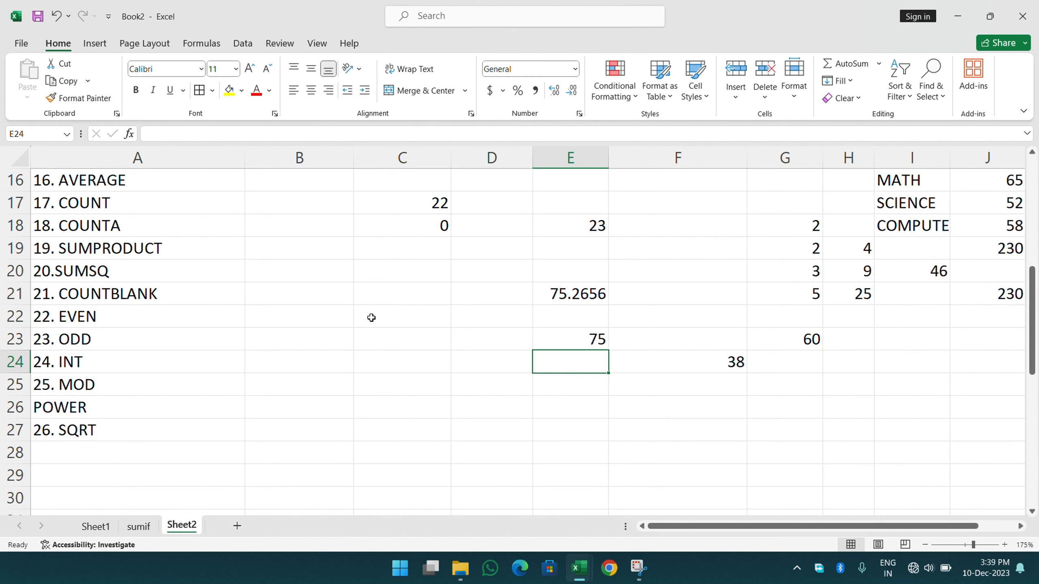
# Step: Enter the sample number 15 in cell E26 and the divisor 4 in cell G26
pyautogui.click(557, 406)
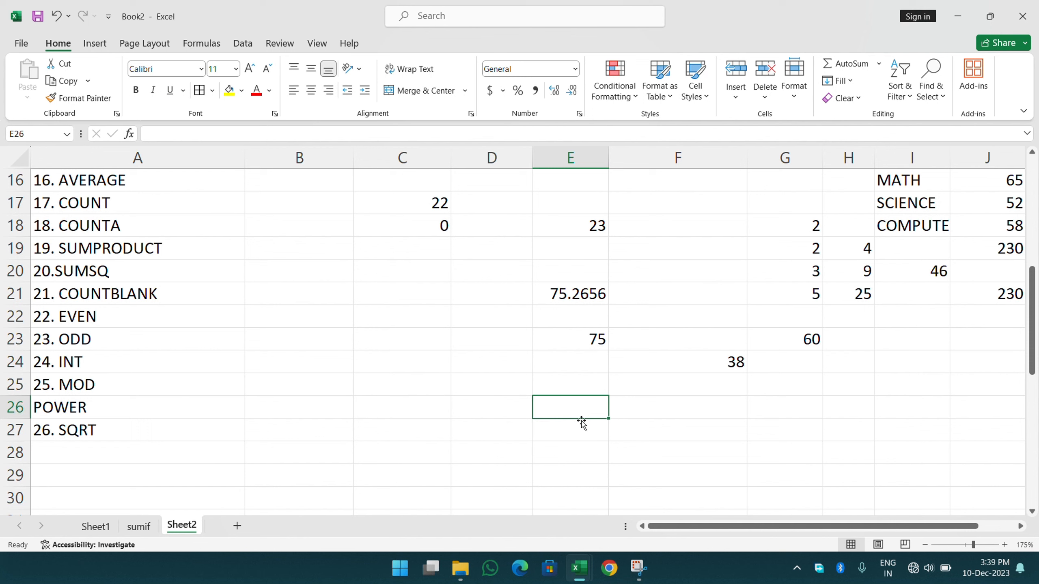
pyautogui.write('15')
pyautogui.press('Tab')
pyautogui.press('Tab')
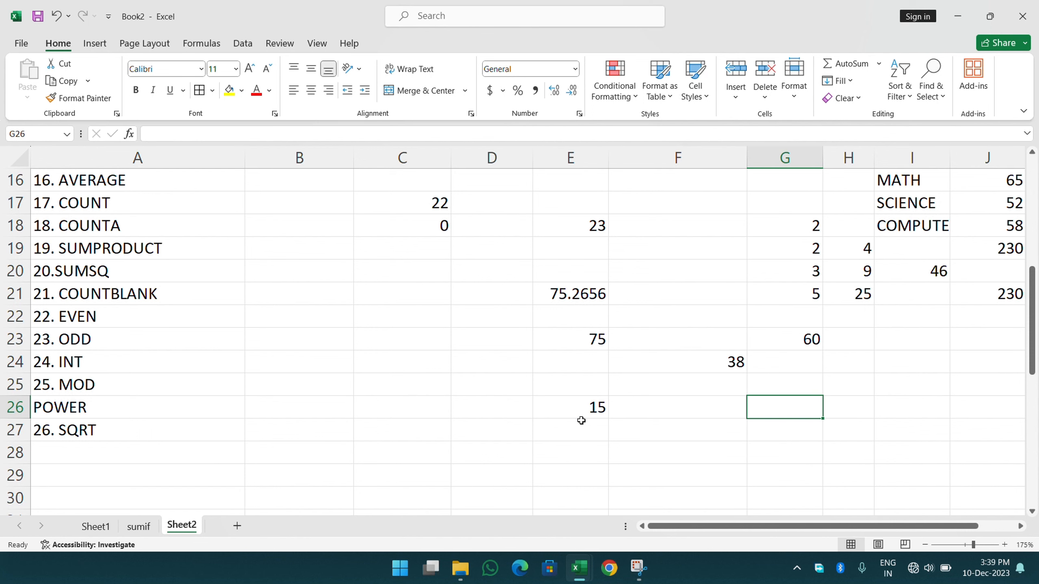
pyautogui.write('4')
pyautogui.press('Return')
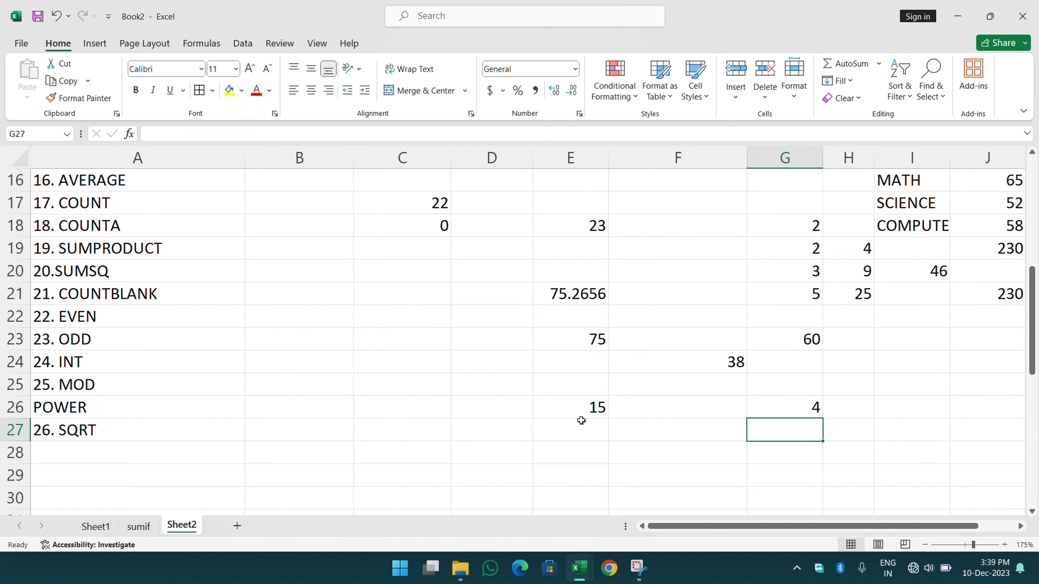
# Step: Enter a MOD formula in D28 with E26 as the number and G26 as the divisor
pyautogui.click(459, 460)
pyautogui.write('=MOD')
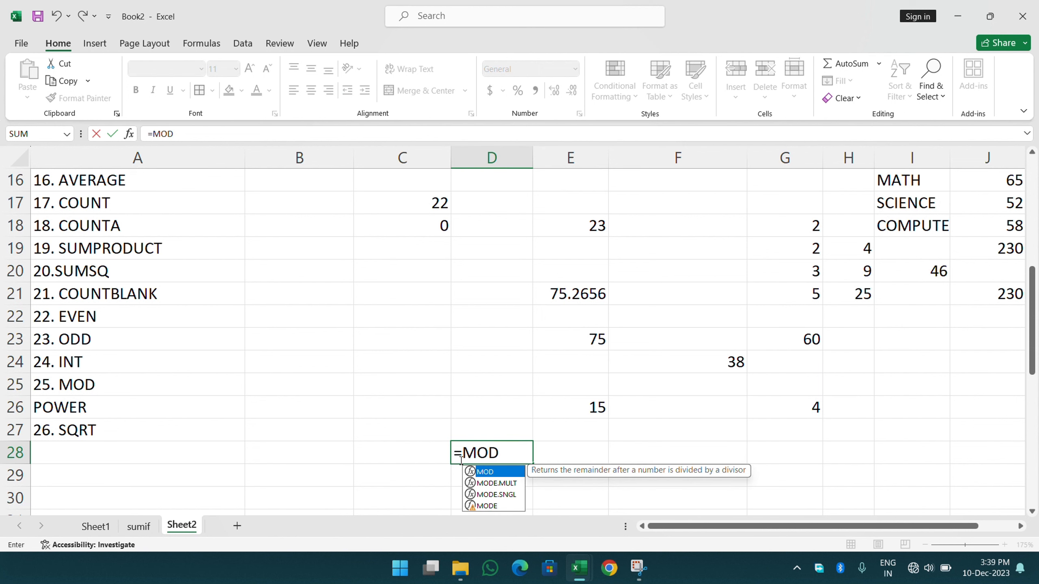
pyautogui.write('(')
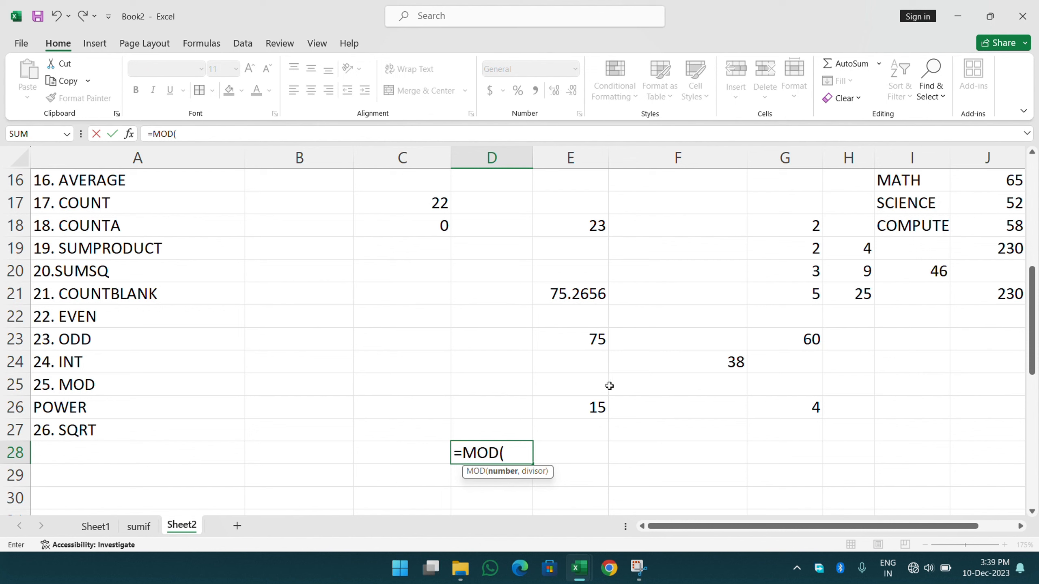
pyautogui.click(593, 408)
pyautogui.write(',')
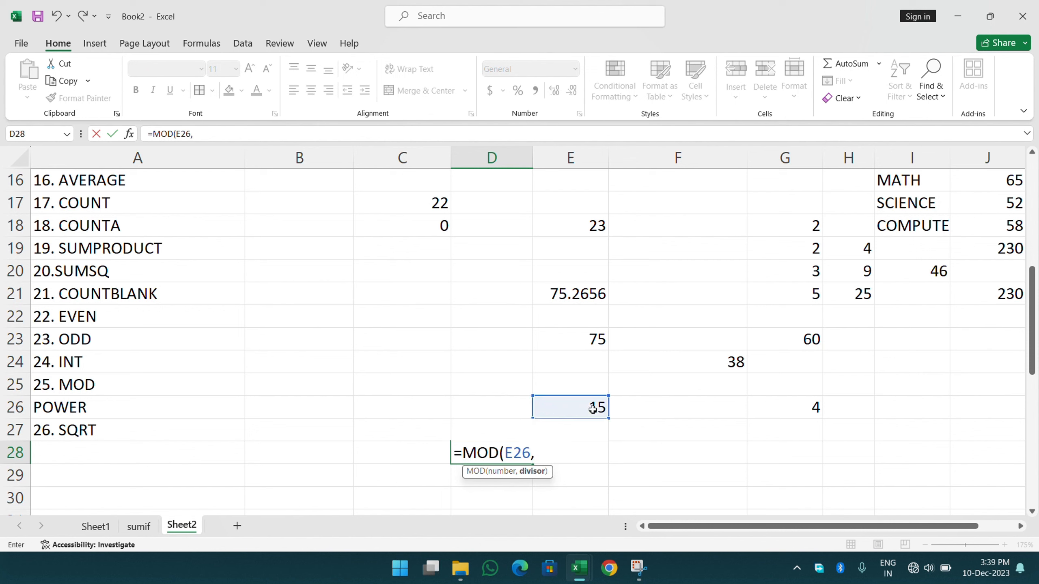
pyautogui.click(789, 406)
pyautogui.press('Return')
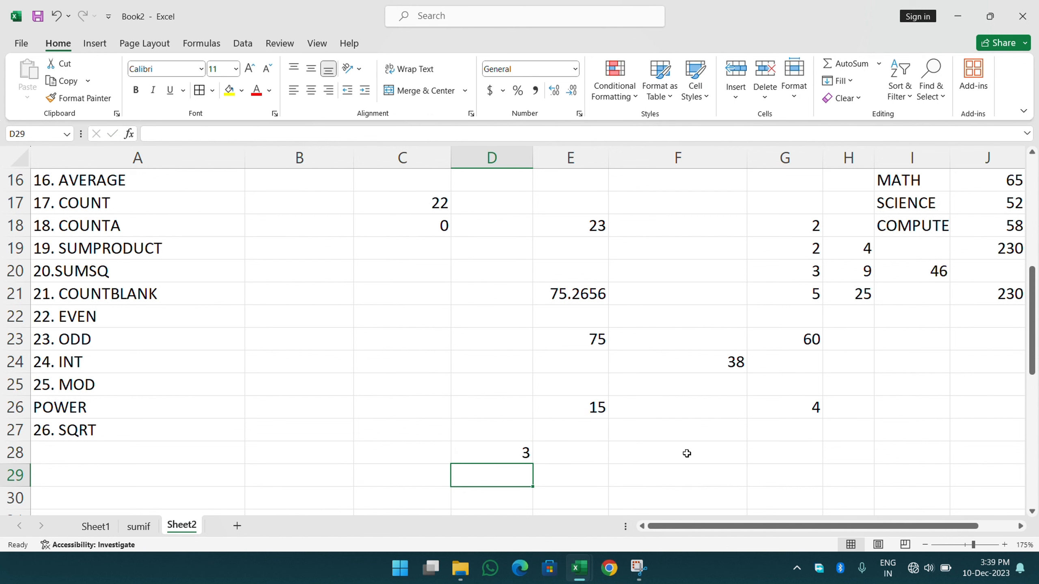
# Step: Change the number in E26 to 17 so the MOD formula in D28 recalculates
pyautogui.click(565, 406)
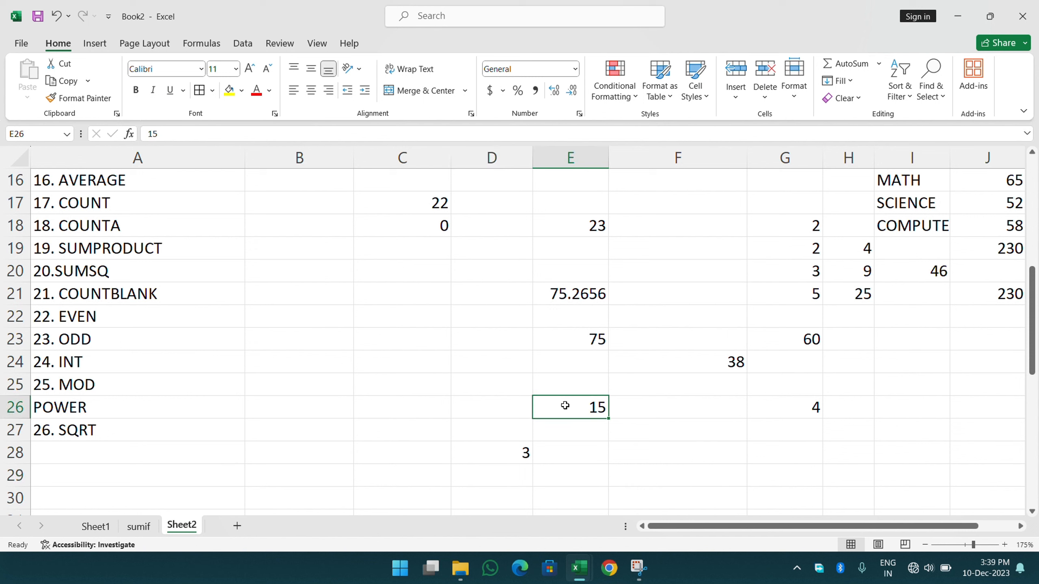
pyautogui.write('17')
pyautogui.press('Return')
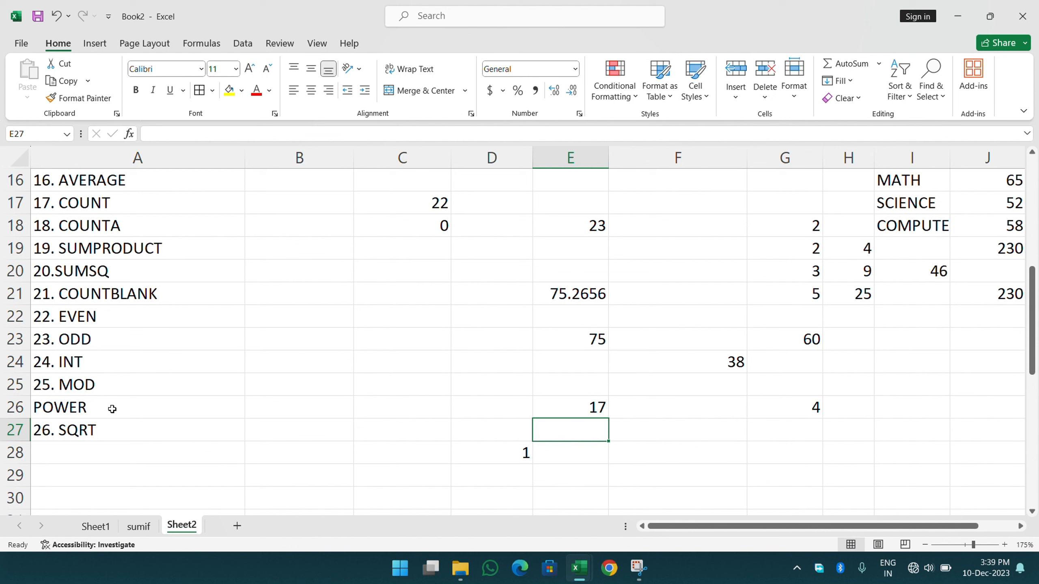
# Step: Enter the POWER sample values 5 in cell C21 and 3 in cell D21
pyautogui.click(380, 288)
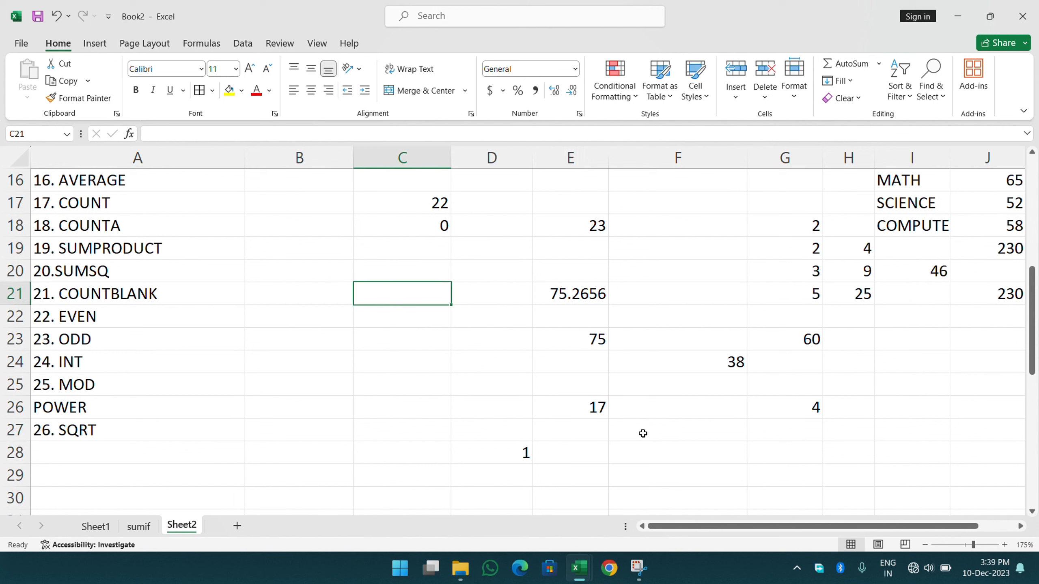
pyautogui.write('5')
pyautogui.press('Tab')
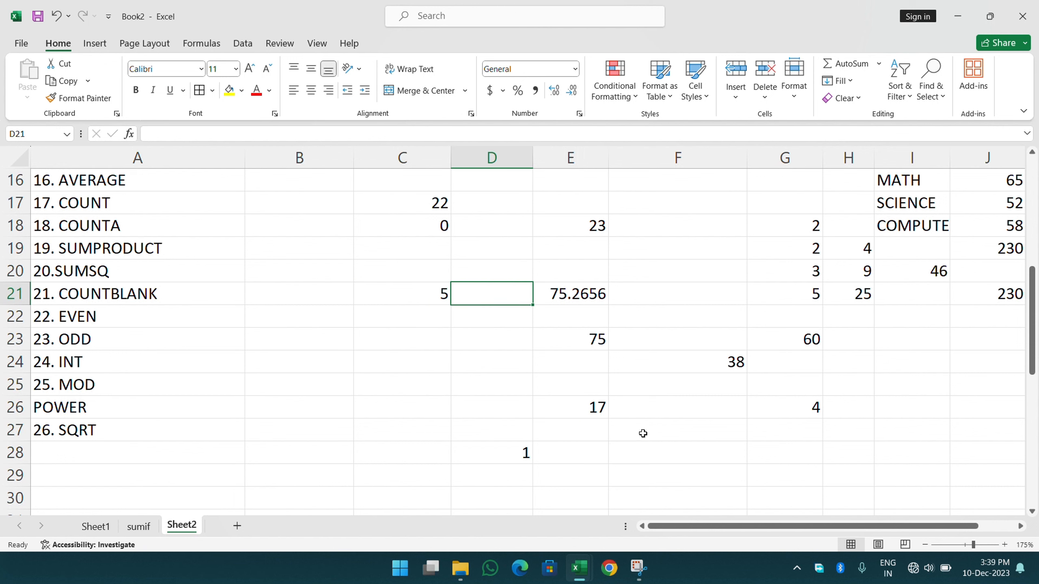
pyautogui.write('3')
pyautogui.press('Return')
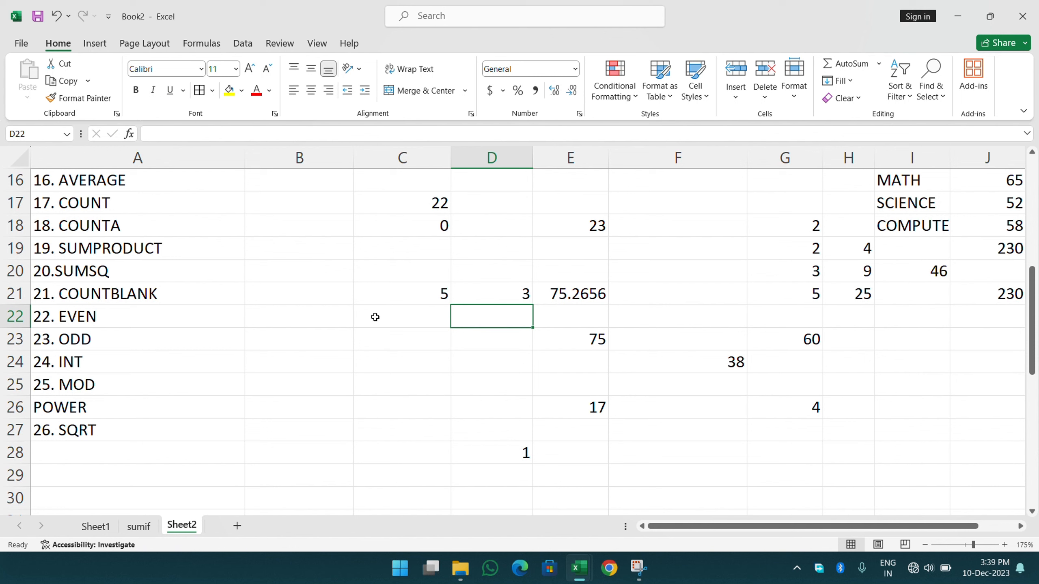
# Step: Enter the number 5 in each of the cells B23, B24 and B25
pyautogui.click(308, 341)
pyautogui.write('5')
pyautogui.press('Return')
pyautogui.write('5')
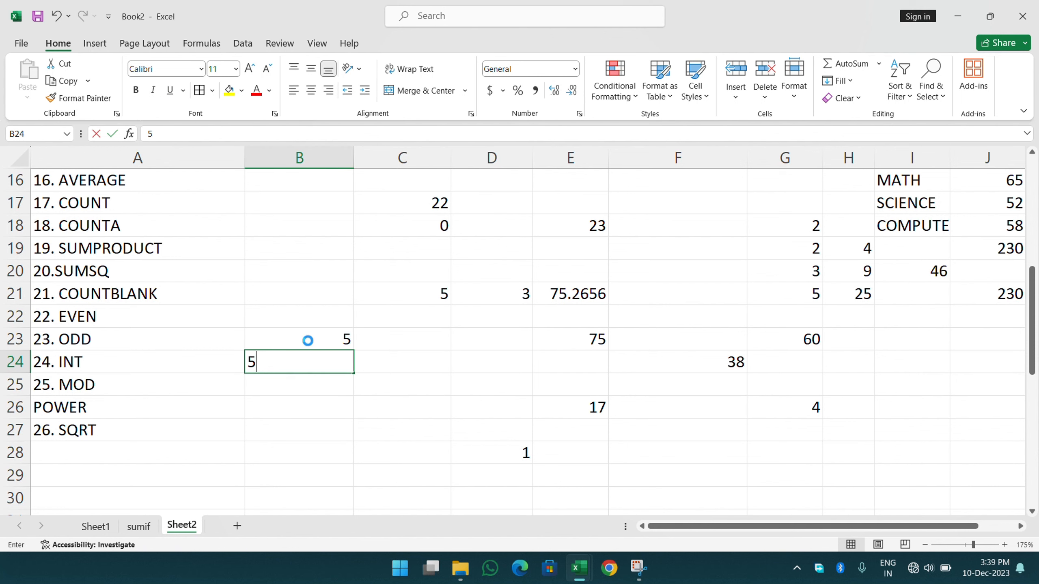
pyautogui.press('Return')
pyautogui.write('5')
pyautogui.press('Return')
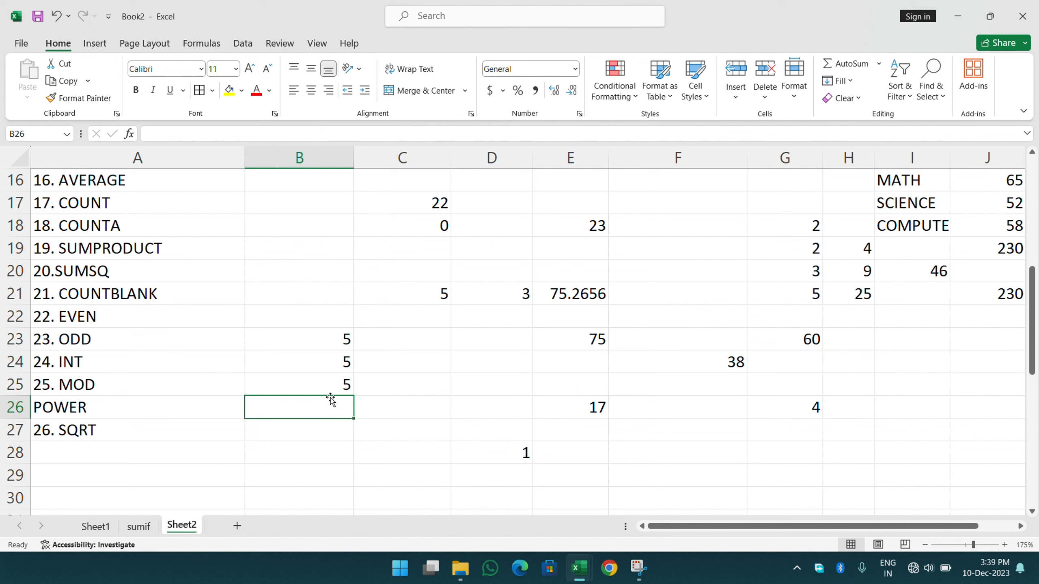
# Step: Enter a POWER formula in D26 with C21 as the number and D21 as the power
pyautogui.press('Right')
pyautogui.press('Right')
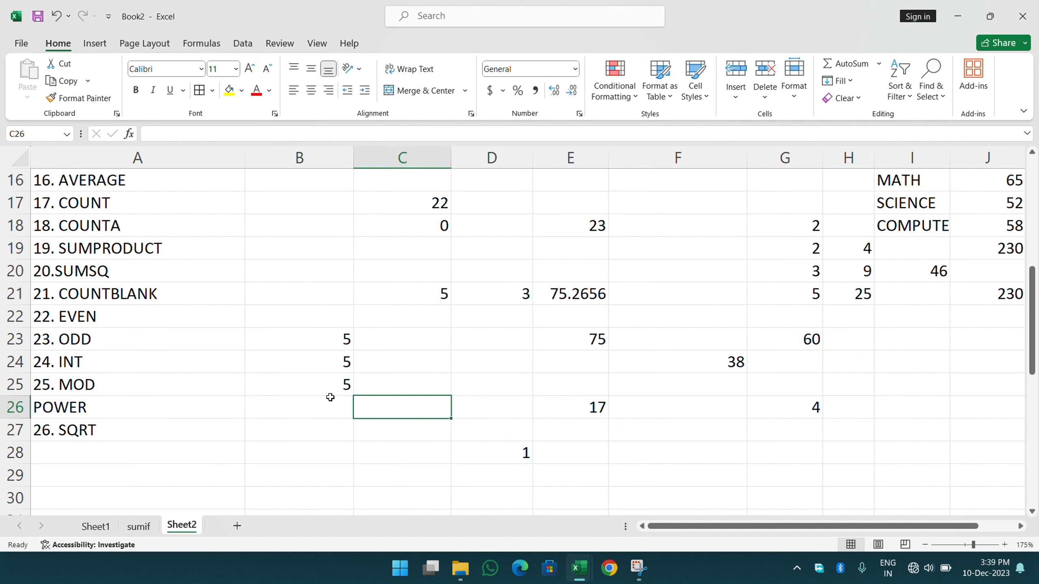
pyautogui.write('=')
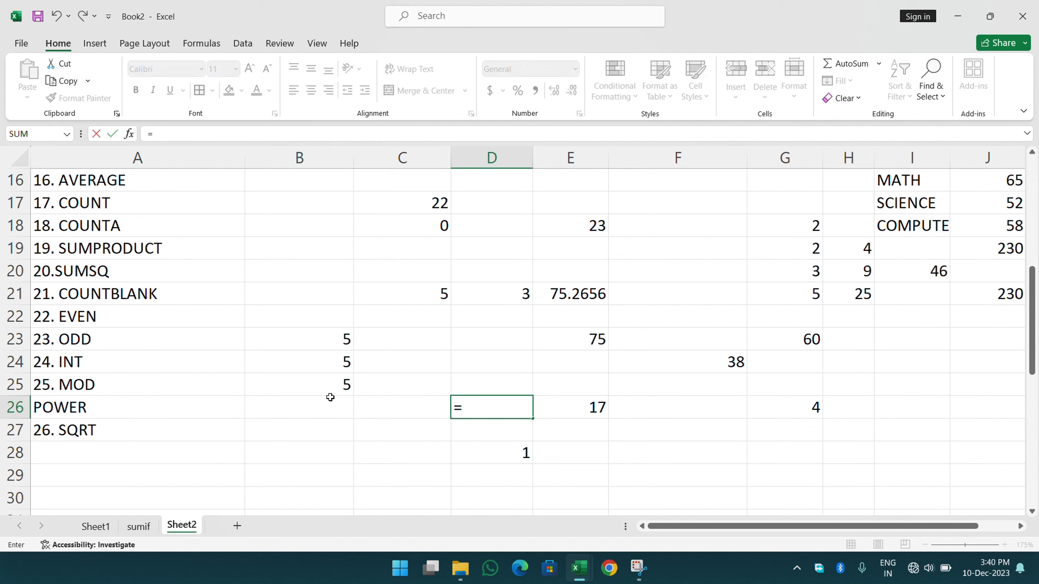
pyautogui.write('POW')
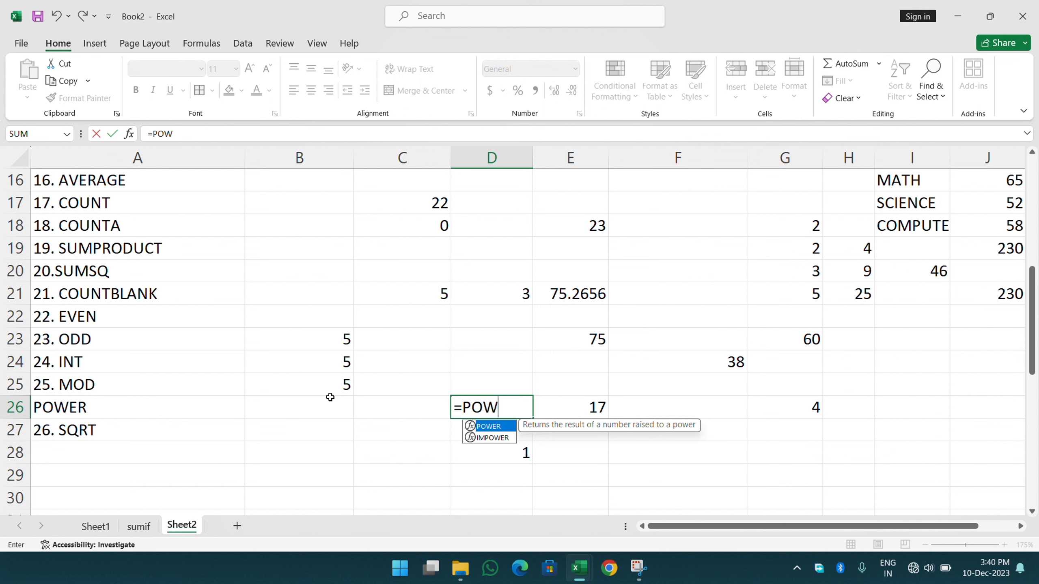
pyautogui.press('Tab')
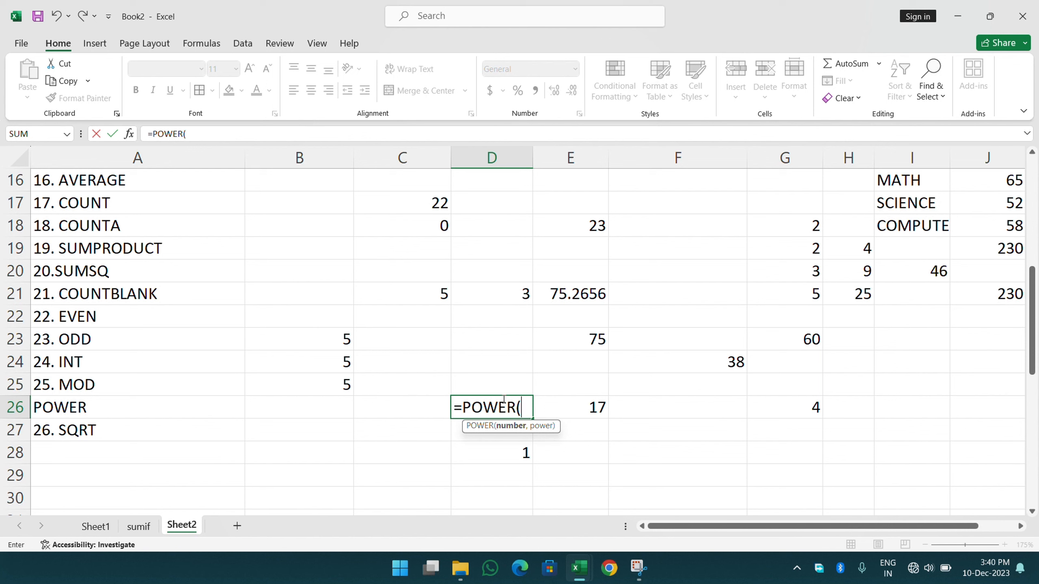
pyautogui.click(441, 295)
pyautogui.write(',')
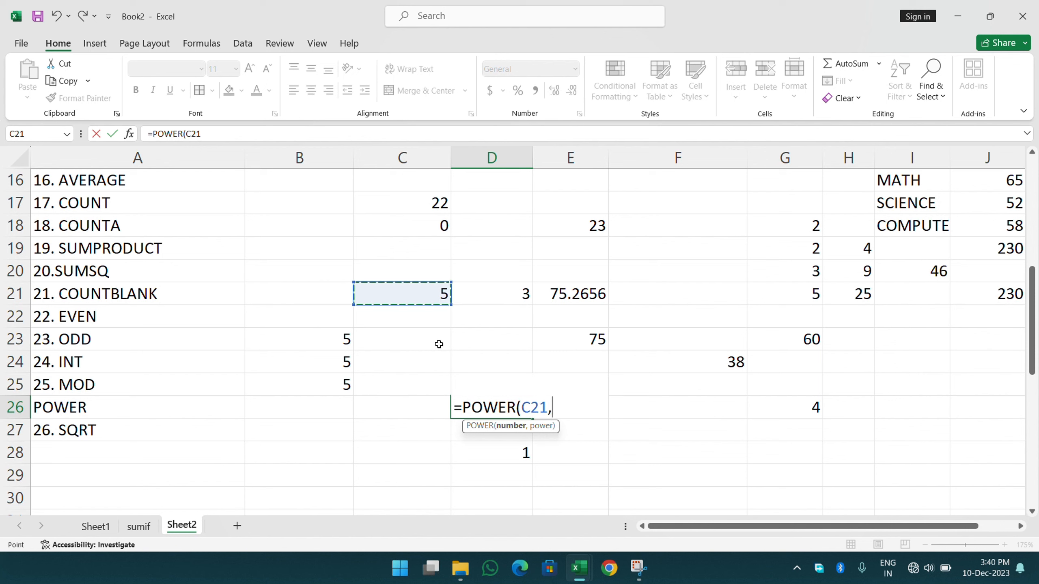
pyautogui.click(508, 293)
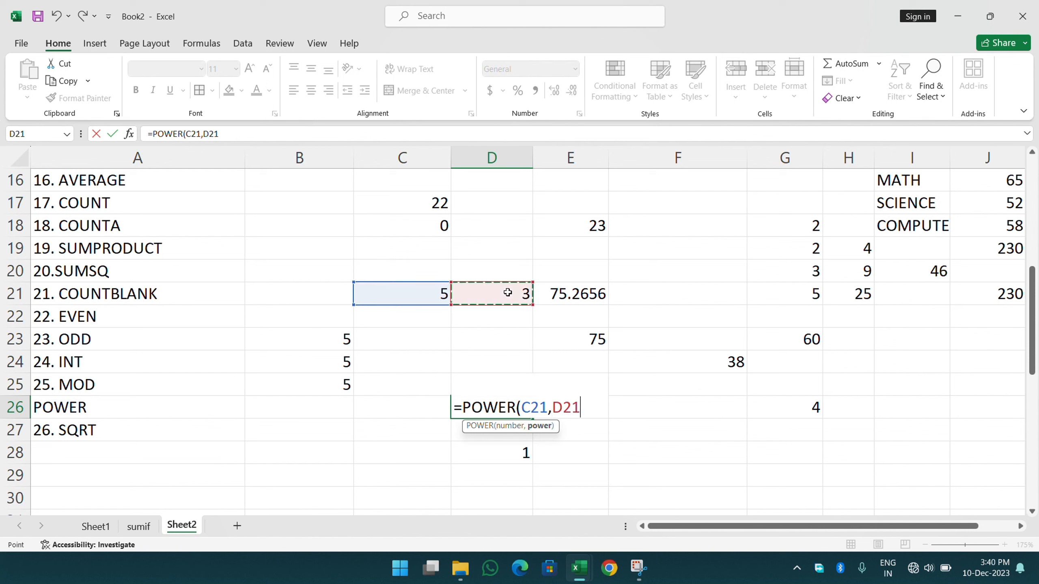
pyautogui.press('Return')
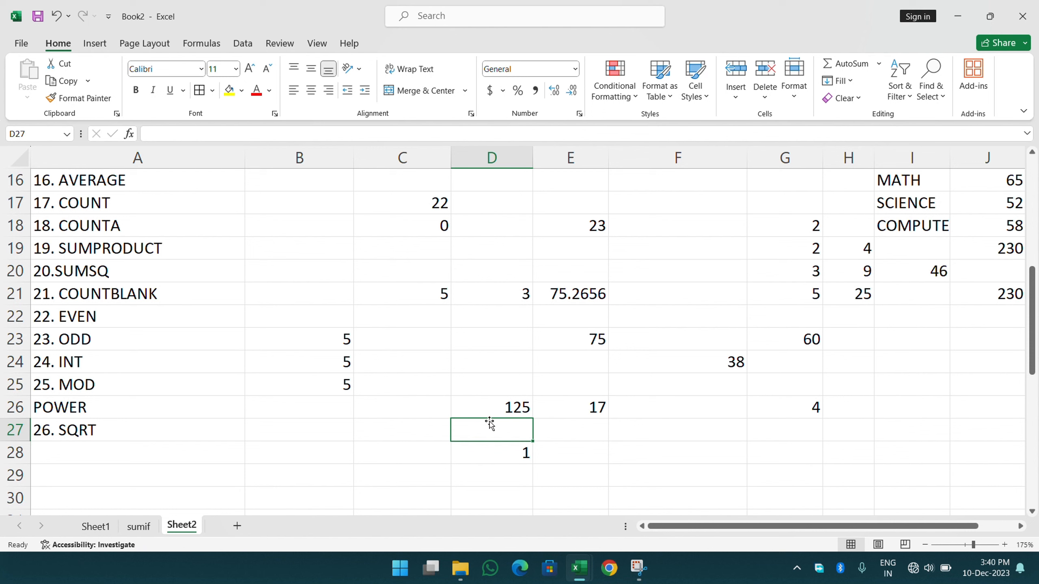
# Step: Enter a SQRT formula in B28 that takes the POWER result in D26 as its number
pyautogui.click(327, 450)
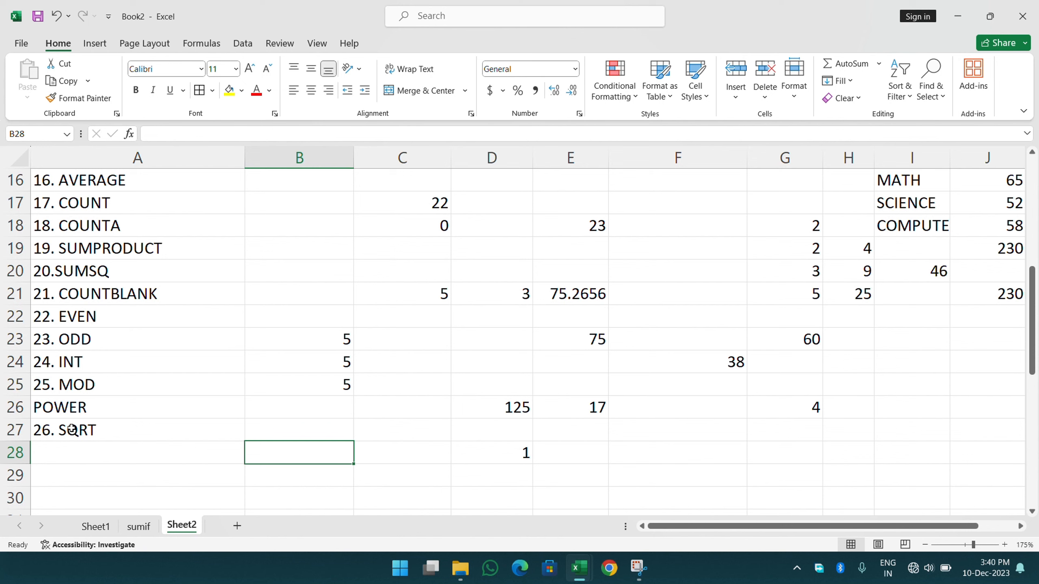
pyautogui.scroll(3, 193, 467)
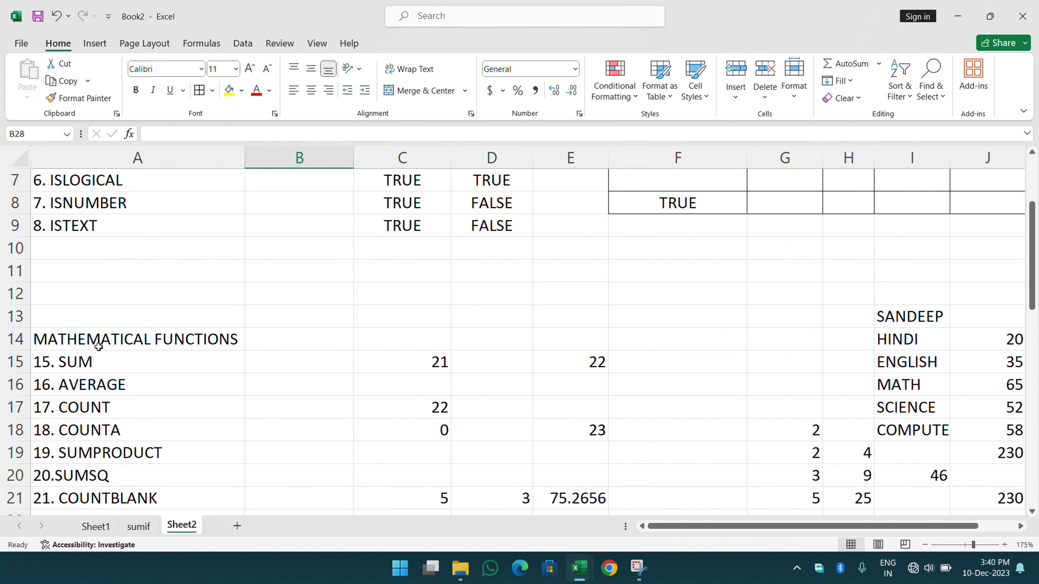
pyautogui.scroll(-3, 95, 346)
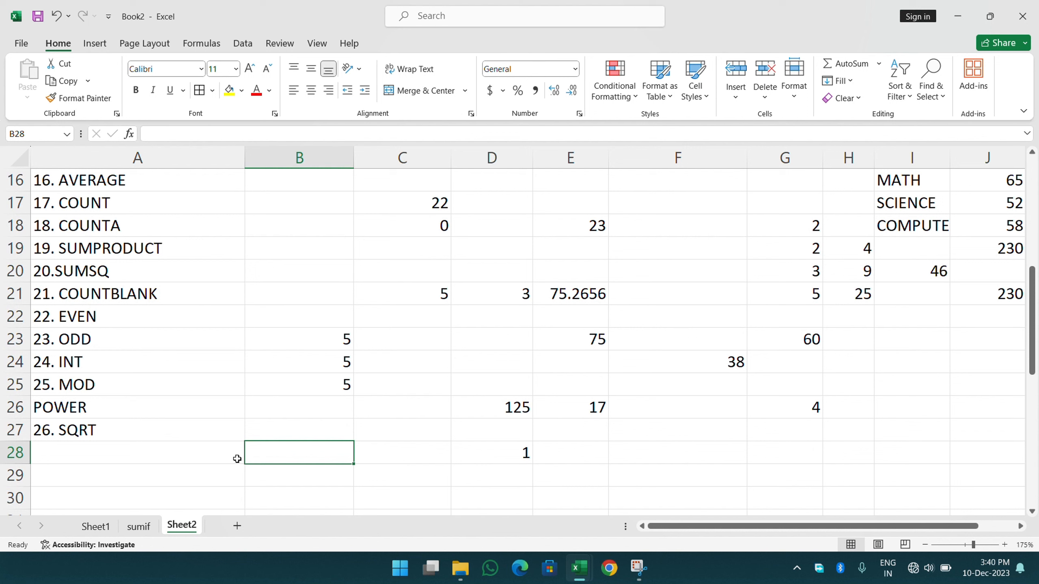
pyautogui.write('=SQ')
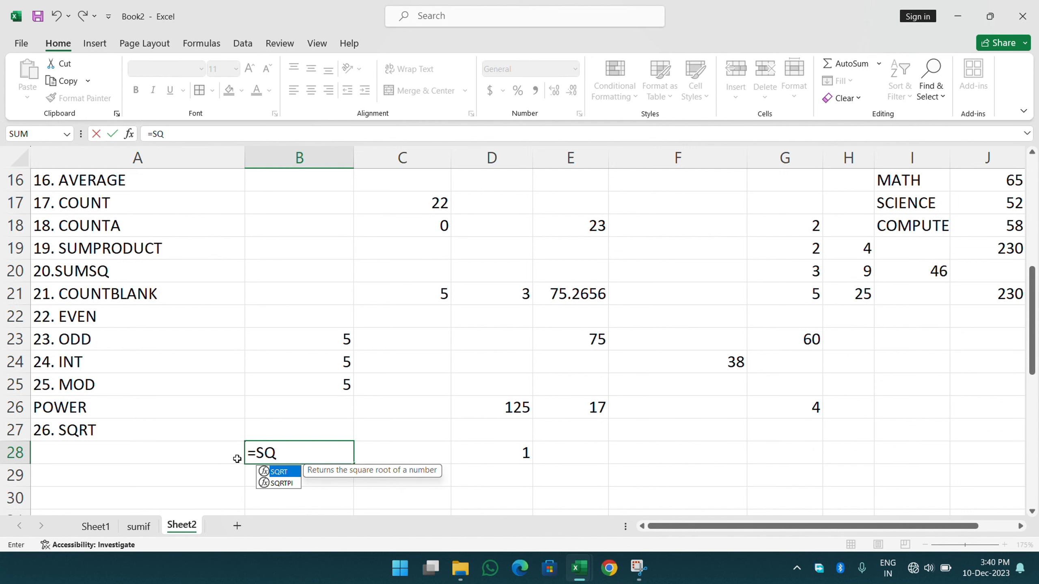
pyautogui.write('RT(')
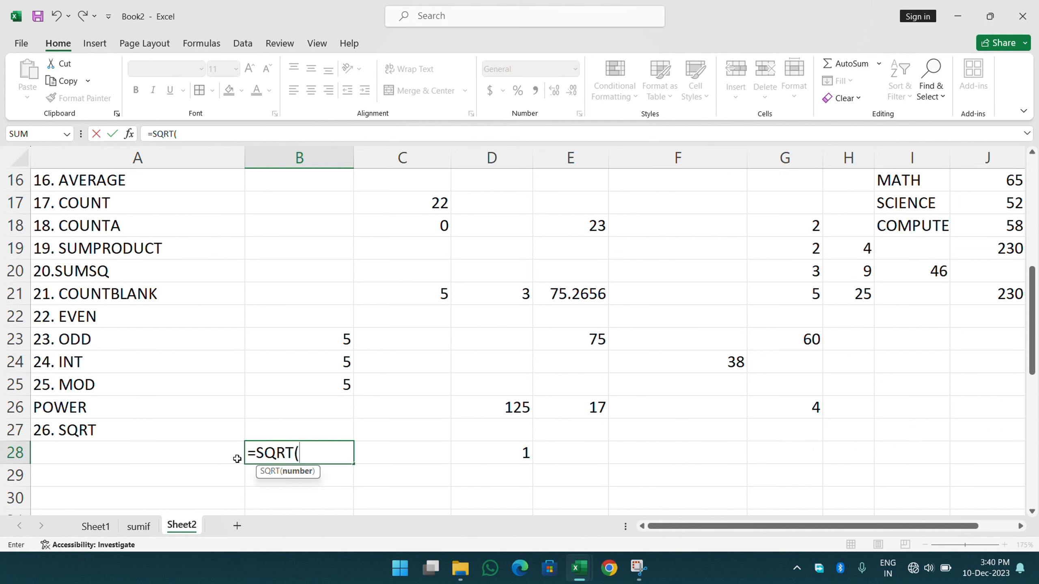
pyautogui.click(499, 407)
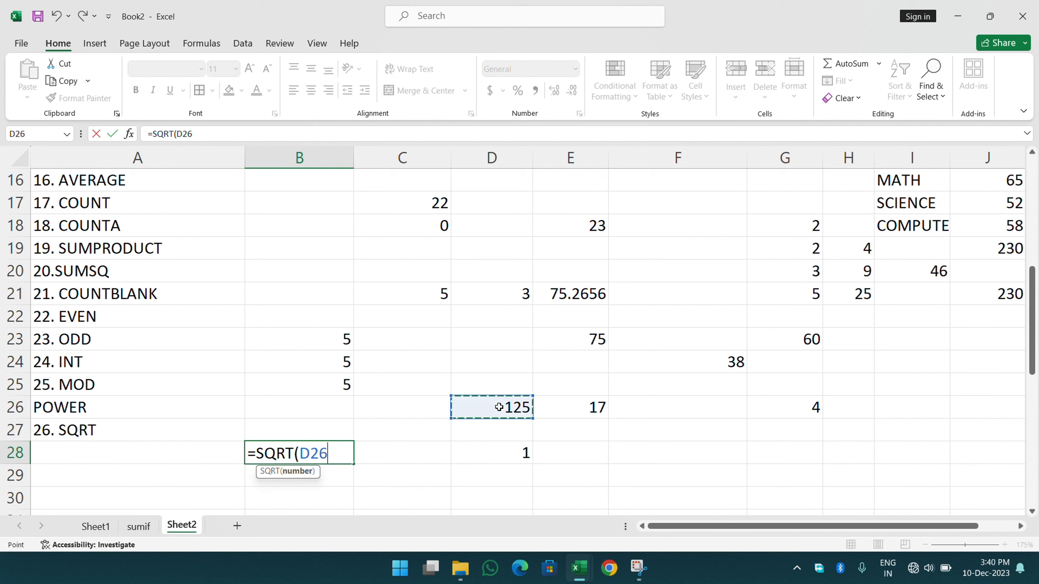
pyautogui.press('Return')
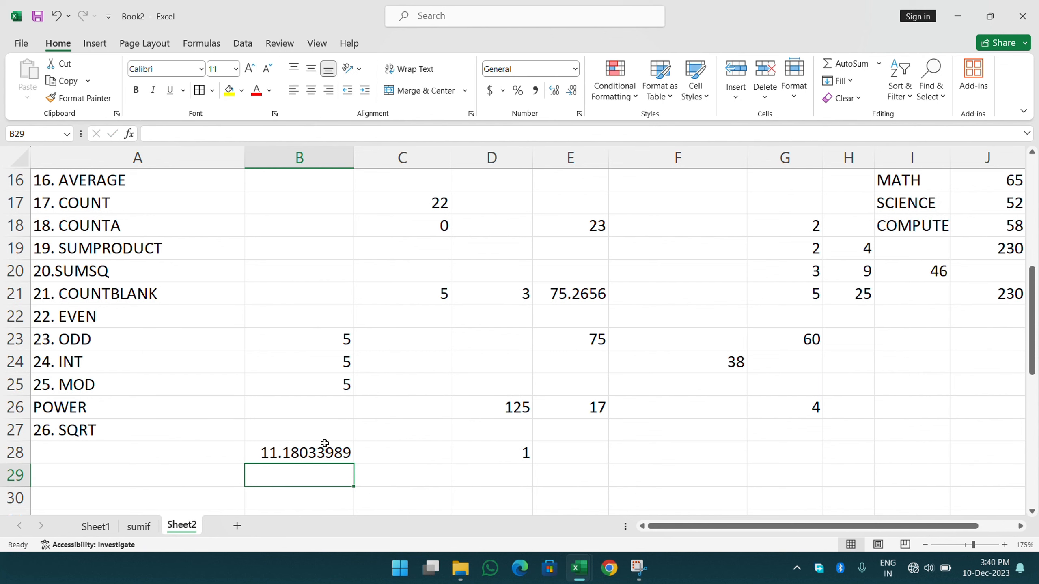
# Step: Clear the SQRT formula from cell B28
pyautogui.click(516, 407)
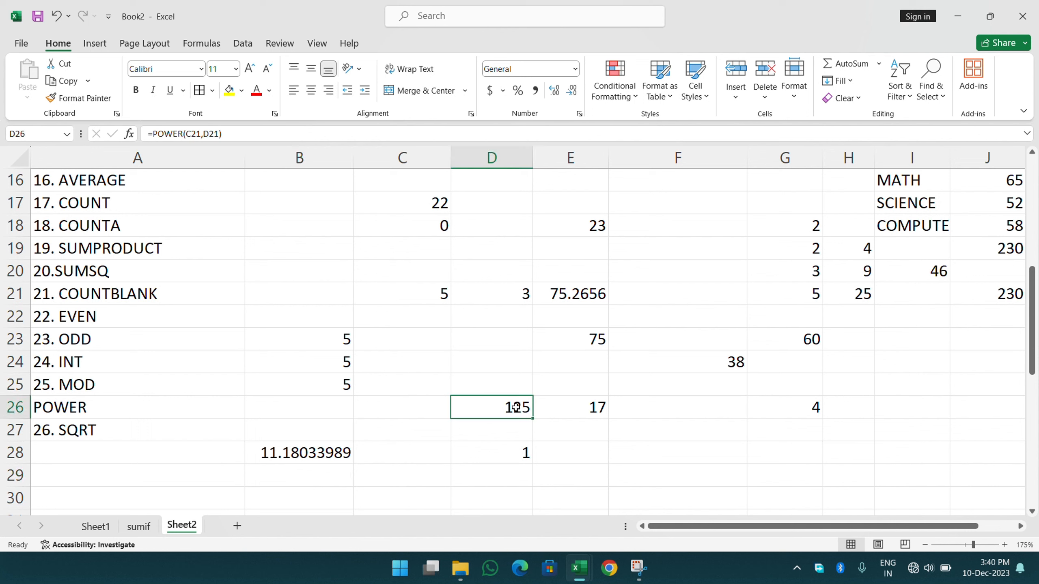
pyautogui.click(315, 452)
pyautogui.press('Delete')
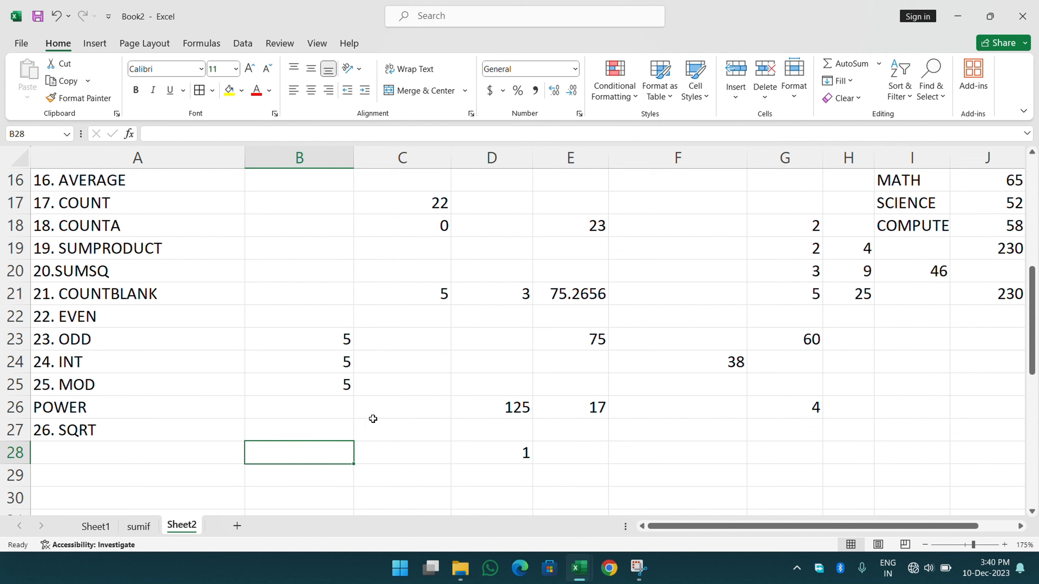
# Step: Enter the number 125 in C26 and a SQRT formula in C27 that refers to C26
pyautogui.click(421, 415)
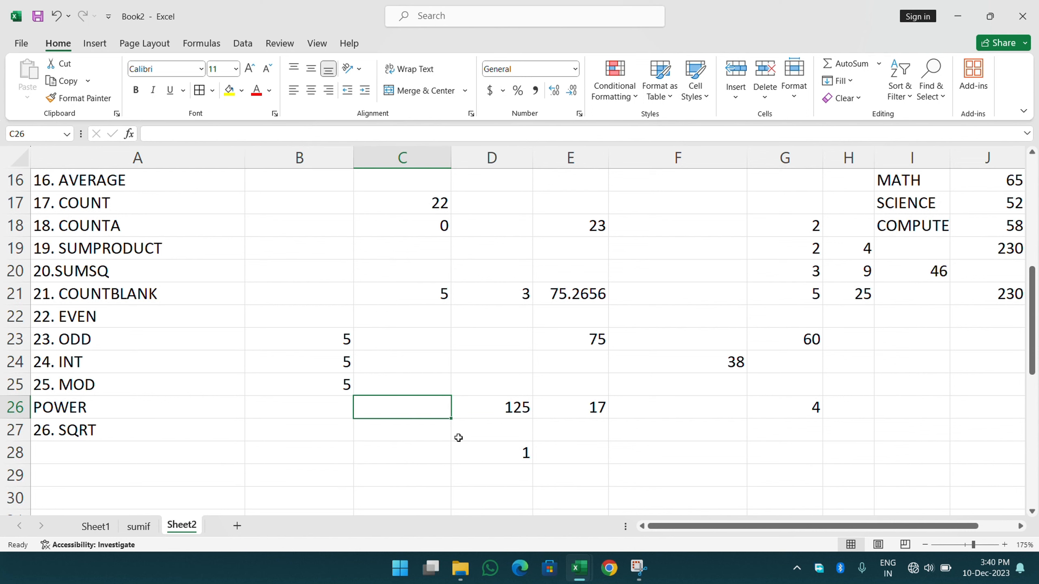
pyautogui.write('125')
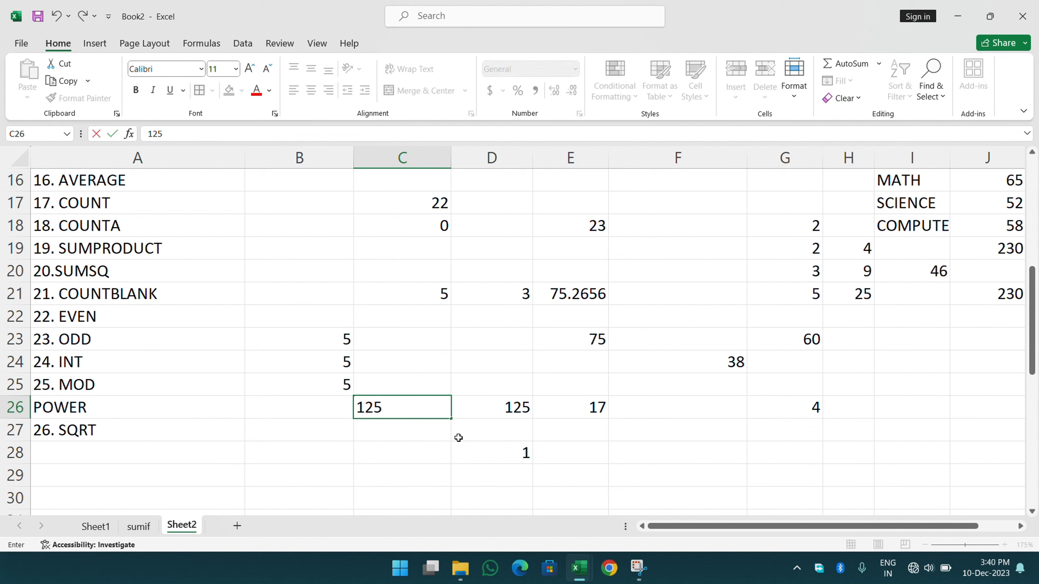
pyautogui.press('Return')
pyautogui.write('=SQE')
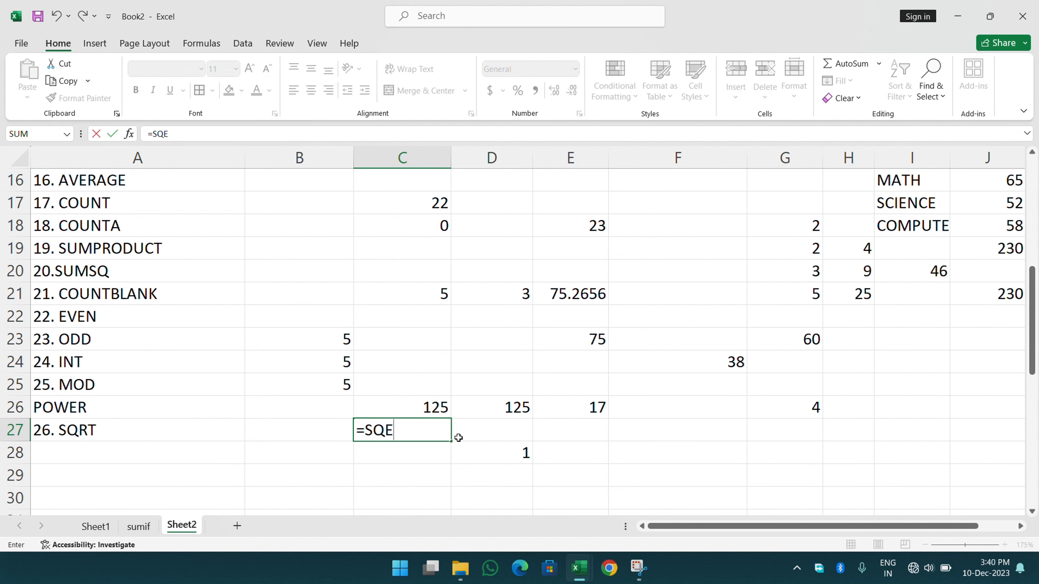
pyautogui.press('BackSpace')
pyautogui.write('RT')
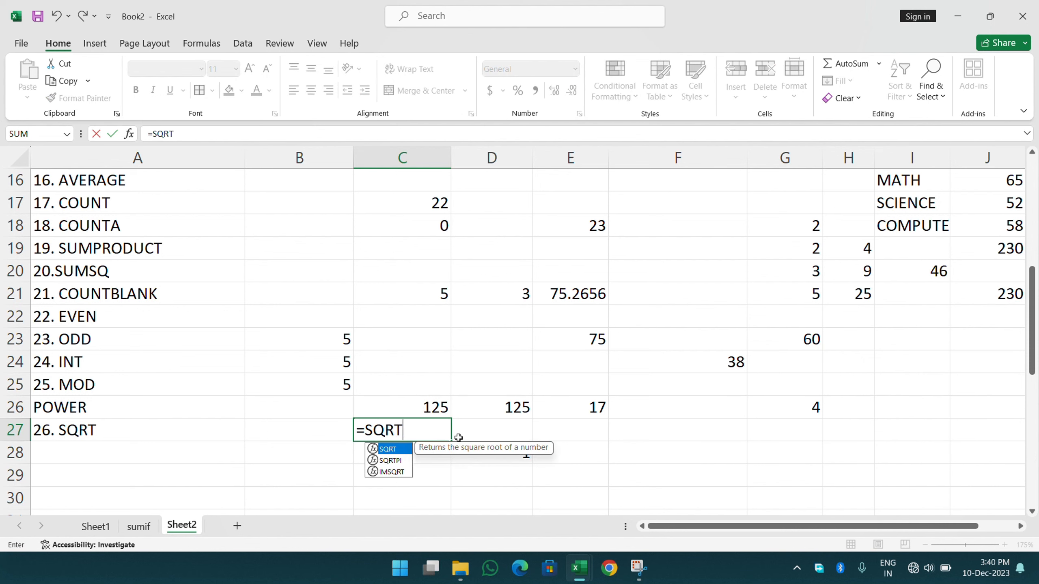
pyautogui.write('(')
pyautogui.click(422, 405)
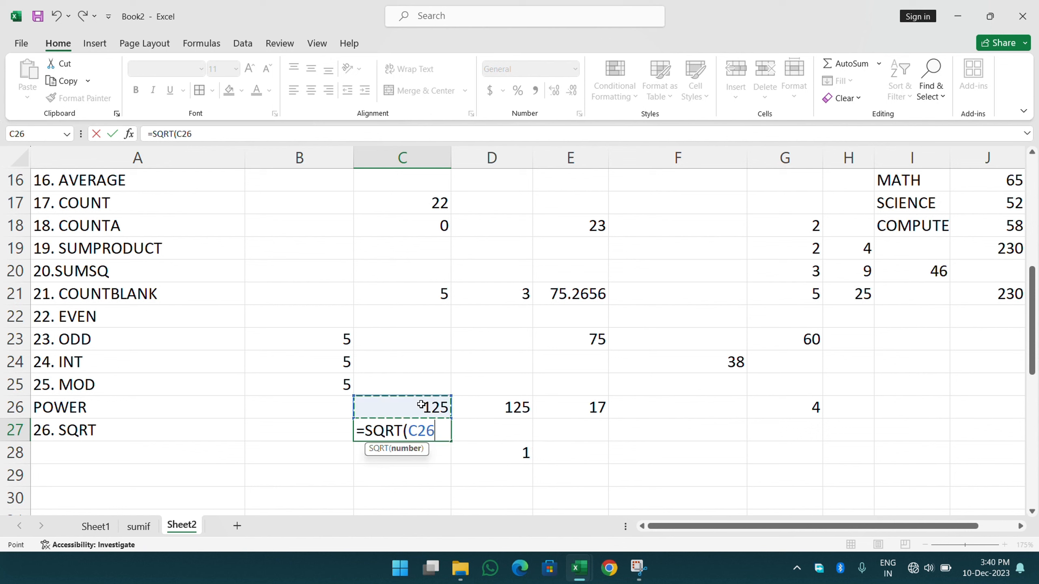
pyautogui.press('Return')
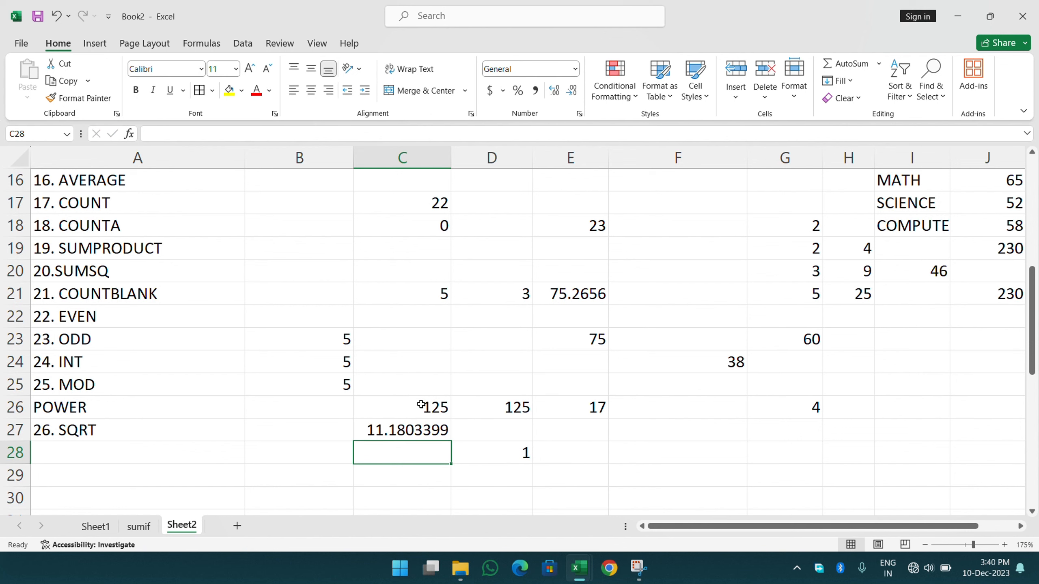
# Step: Try 25 and 36 in turn as the number in C26 to recalculate the SQRT formula
pyautogui.click(429, 409)
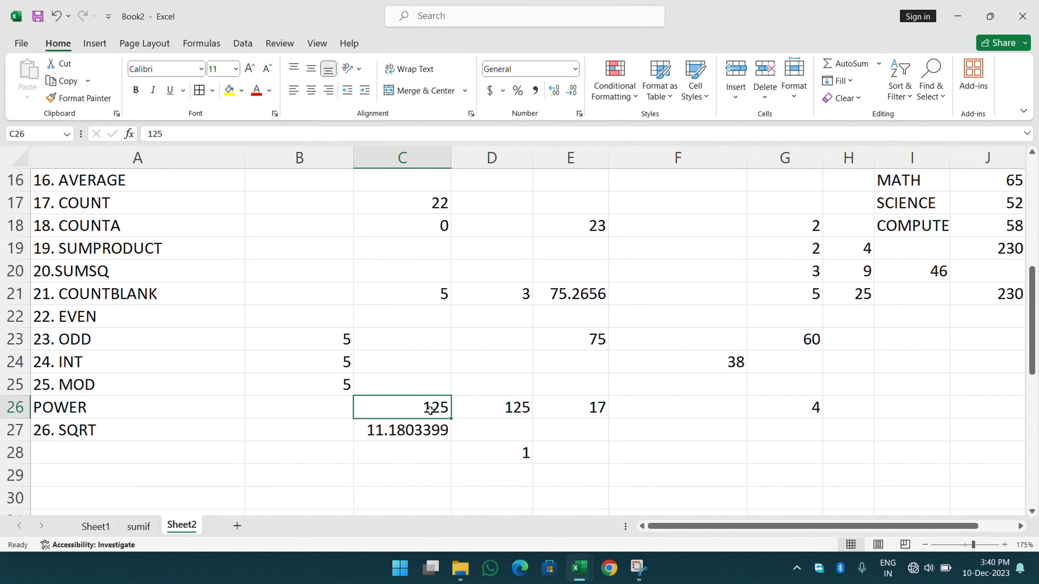
pyautogui.write('25')
pyautogui.press('Return')
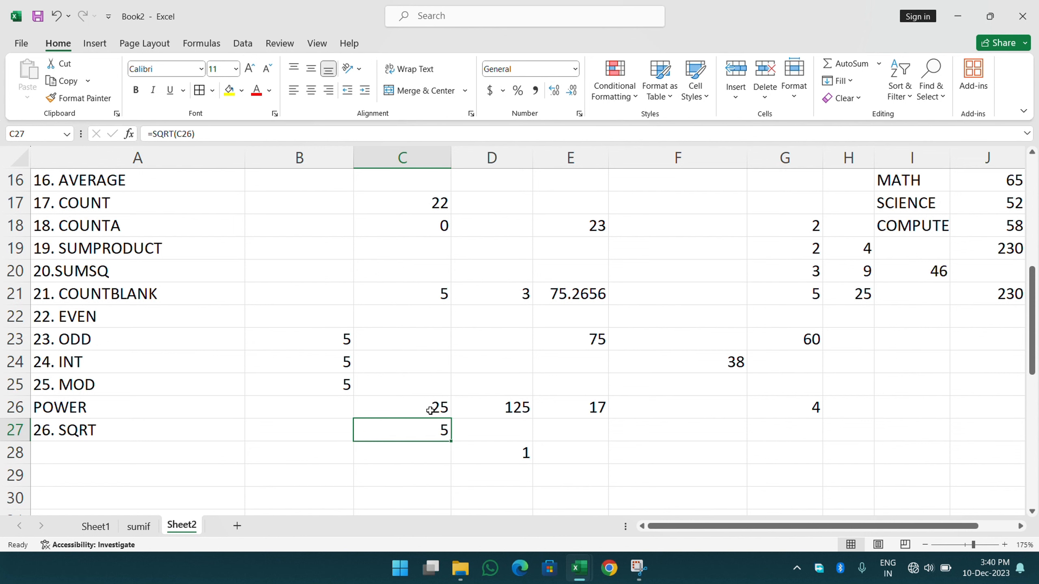
pyautogui.click(429, 410)
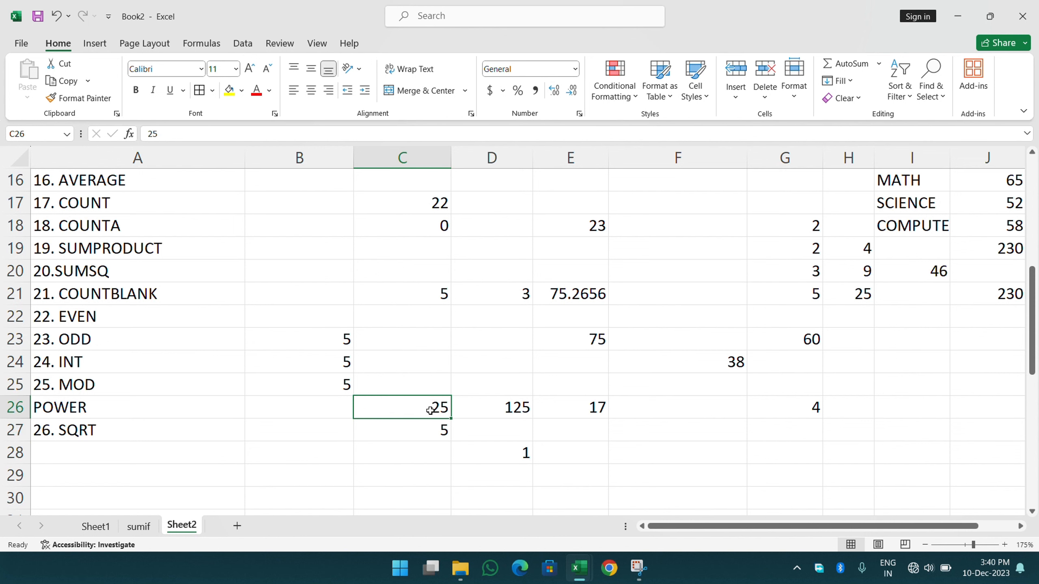
pyautogui.write('36')
pyautogui.press('Return')
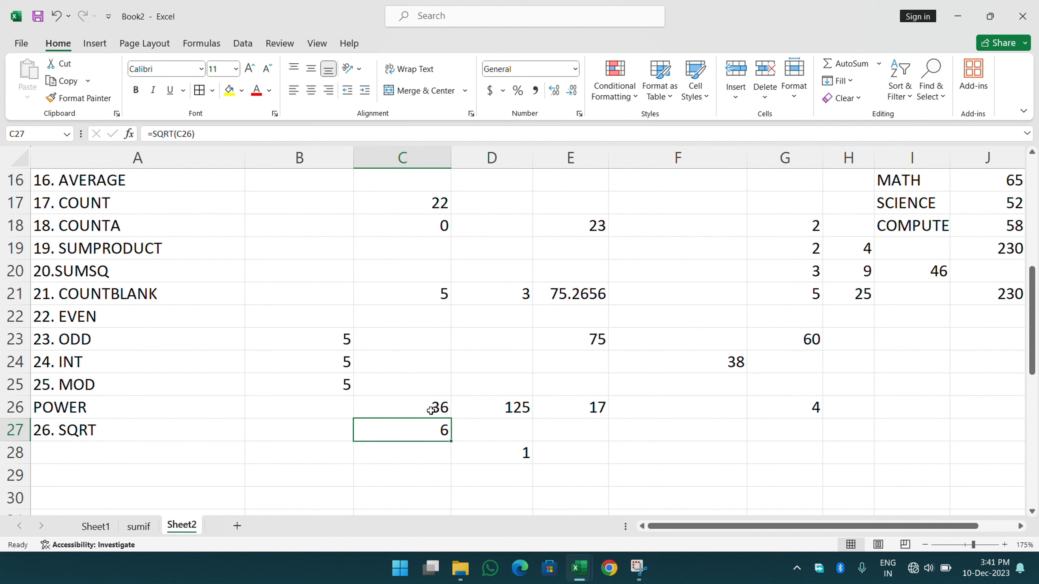
# Step: Test the square root in C27 with 49 and 65 in turn as the number in C26
pyautogui.press('Up')
pyautogui.write('49')
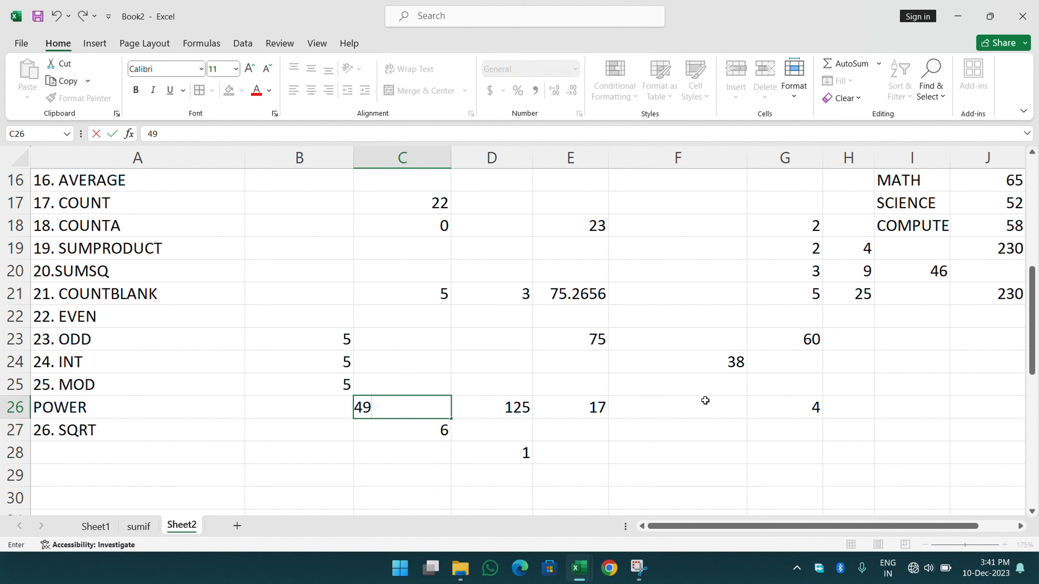
pyautogui.press('Return')
pyautogui.press('Up')
pyautogui.write('65')
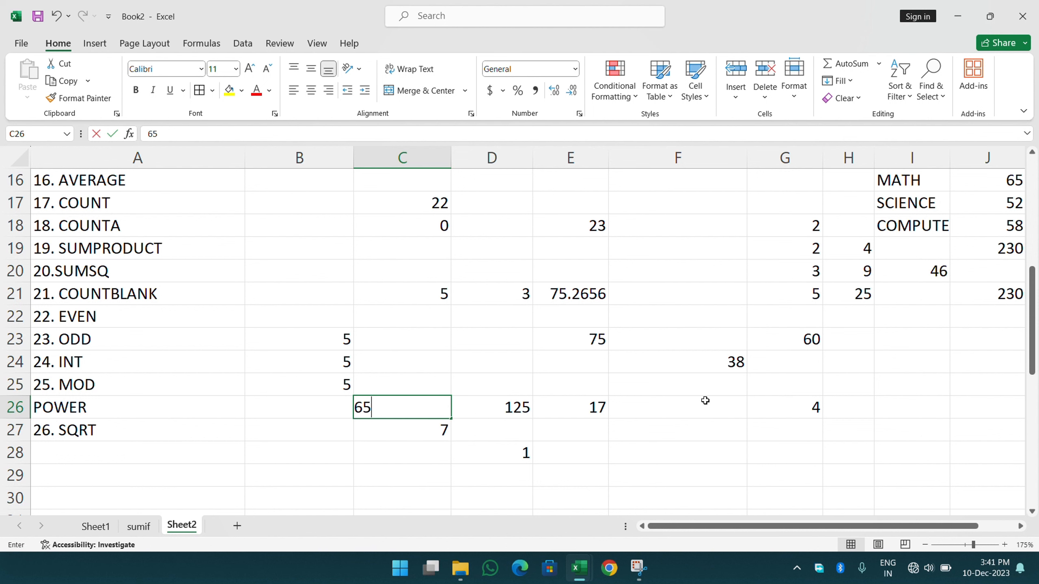
pyautogui.press('Return')
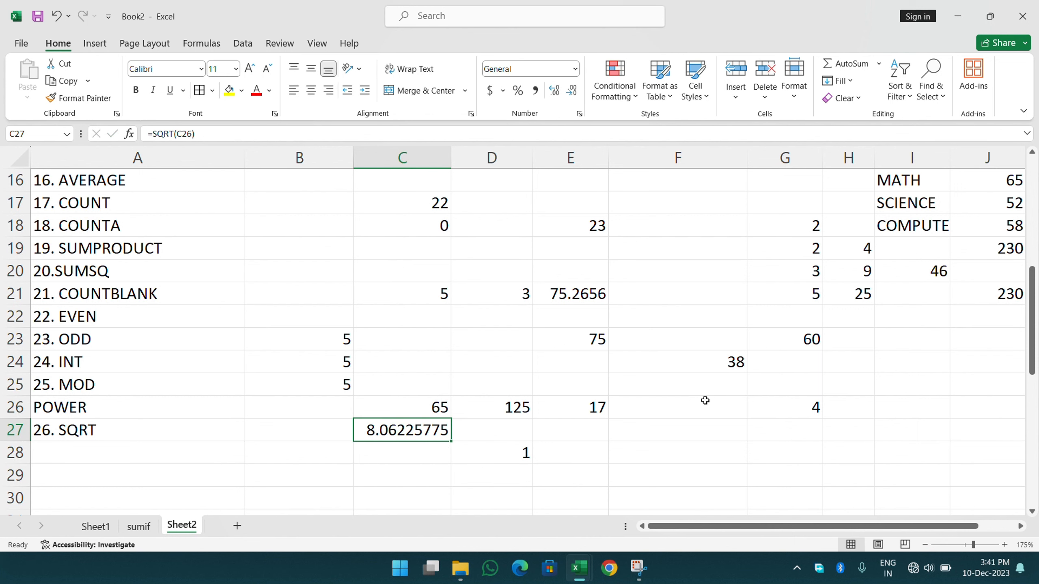
# Step: Change the number in C26 to 81 so the SQRT formula in C27 recalculates
pyautogui.press('Up')
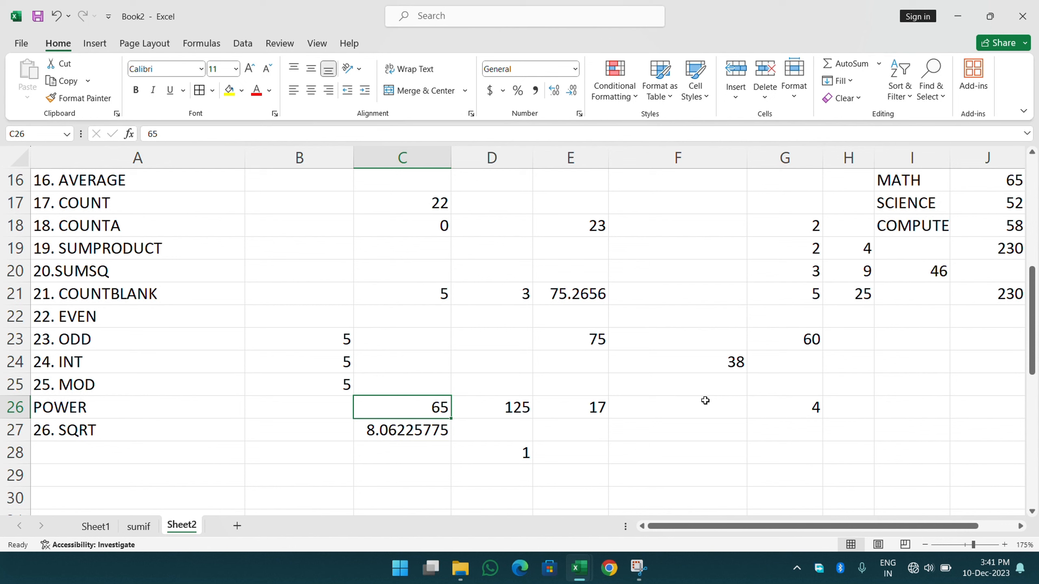
pyautogui.write('9')
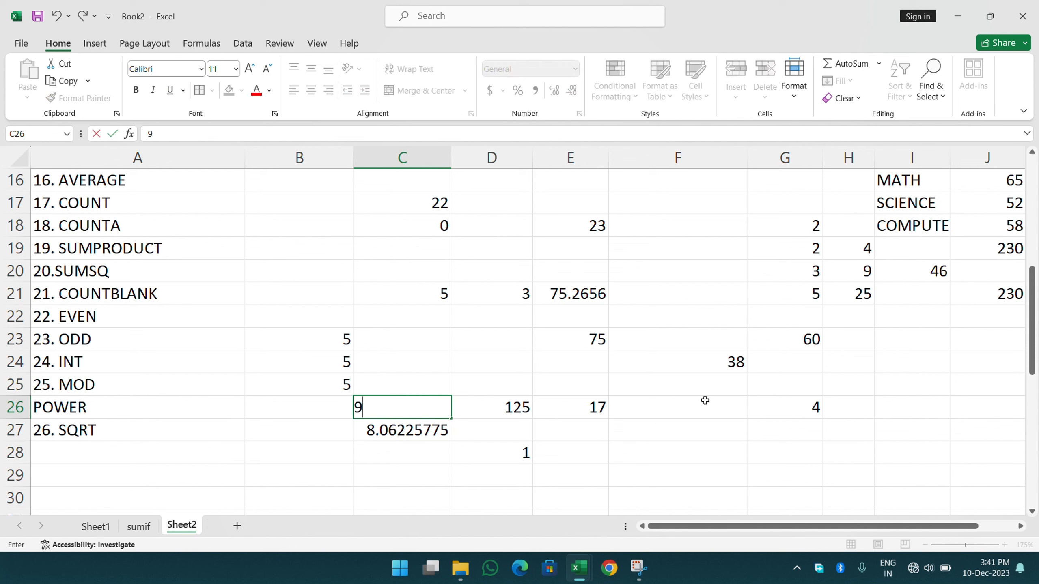
pyautogui.press('BackSpace')
pyautogui.write('81')
pyautogui.press('Return')
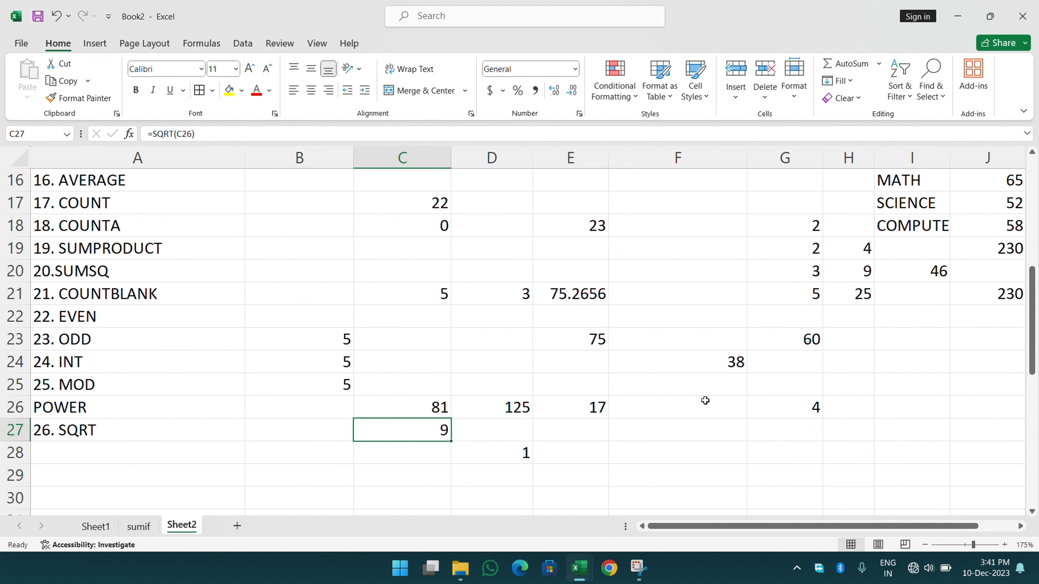
# Step: Set the number in C26 to 91 as the input of the SQRT formula
pyautogui.press('Up')
pyautogui.write('91')
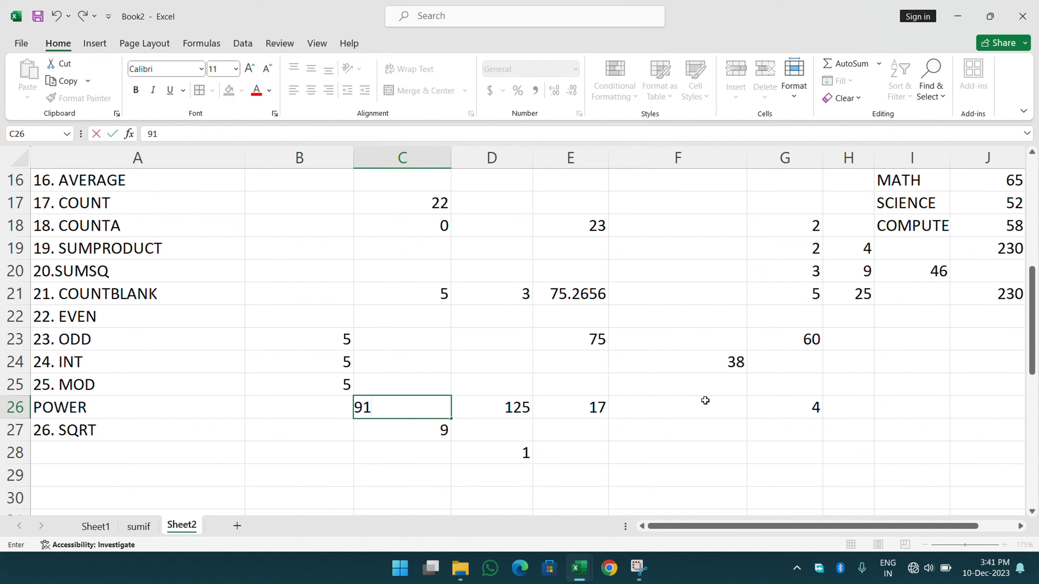
pyautogui.press('Return')
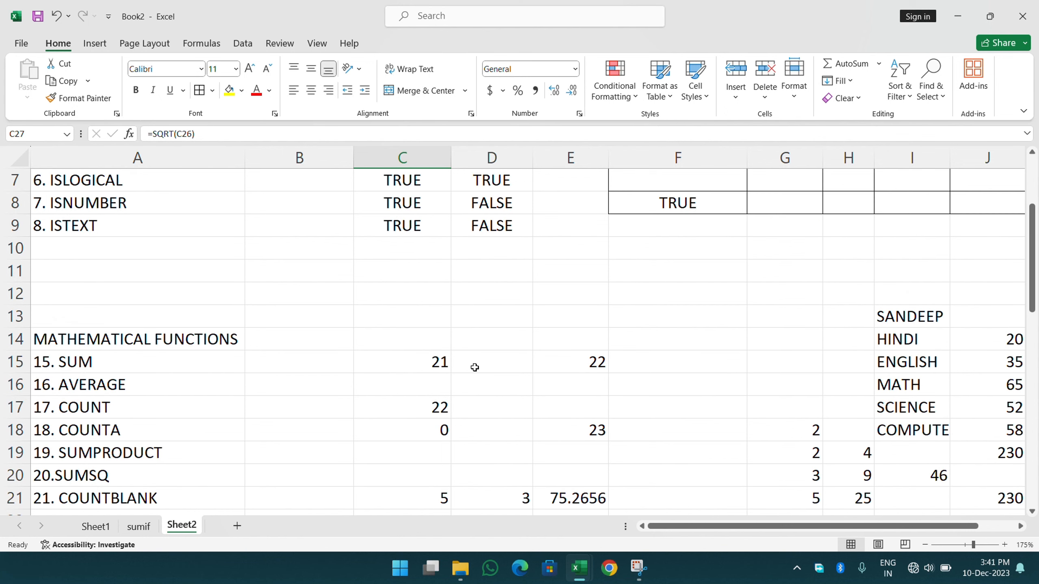
pyautogui.scroll(3, 475, 366)
pyautogui.scroll(-1, 137, 360)
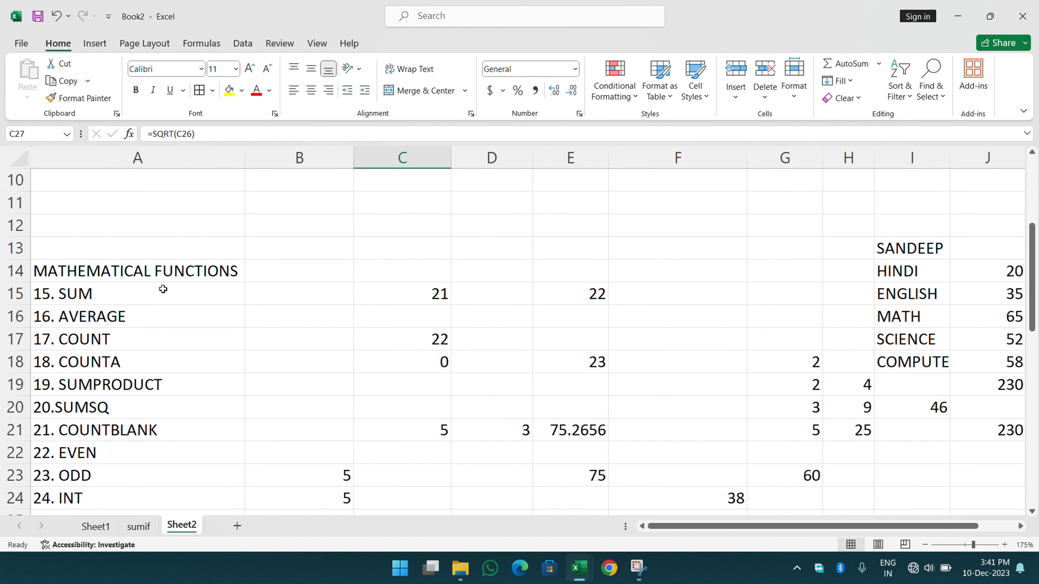
pyautogui.click(448, 20)
pyautogui.click(471, 290)
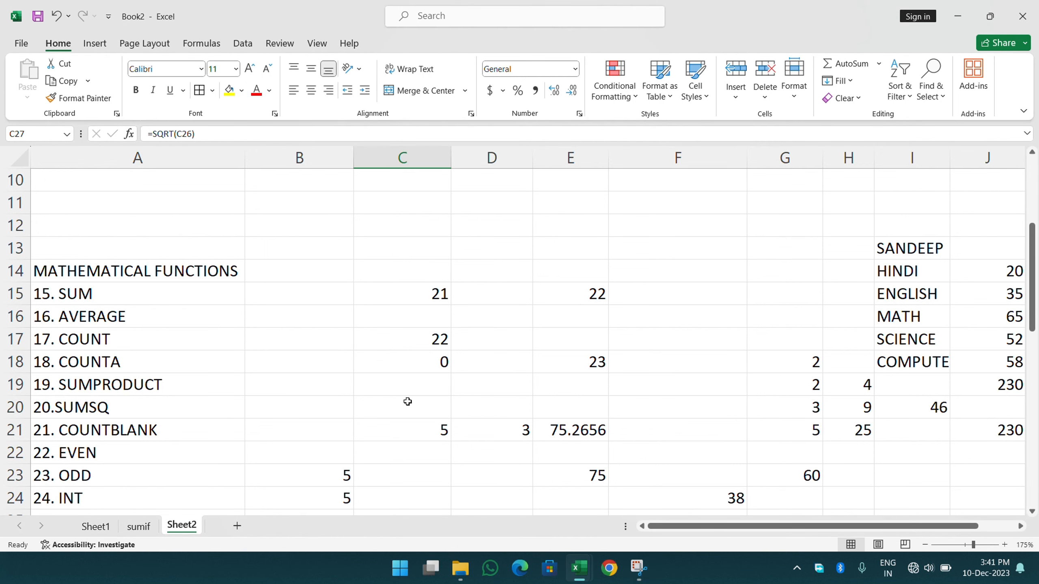